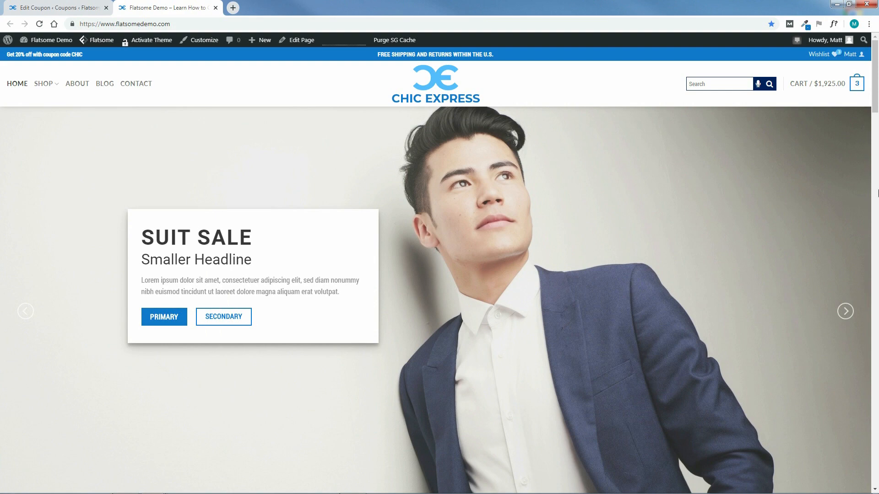
Step: Look over the demo store's home page down to the email sign-up and As Seen In sections
drag(875, 193, 878, 421)
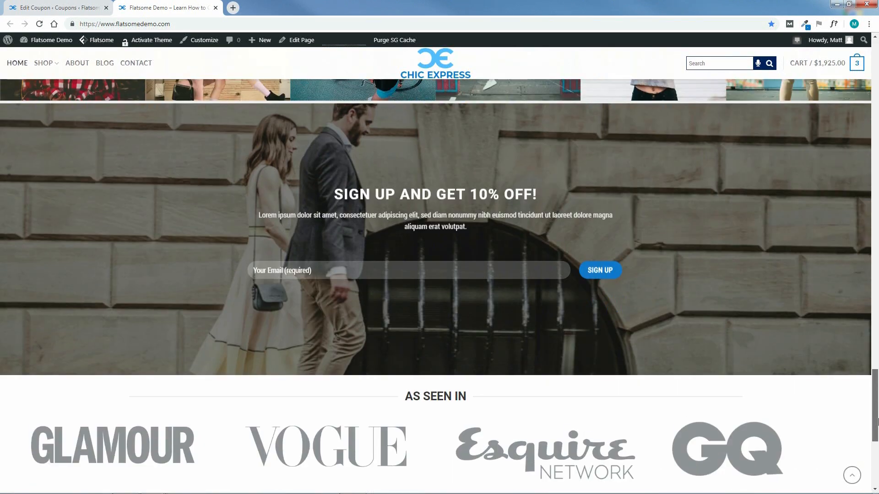
scroll(339, 276, up, 1)
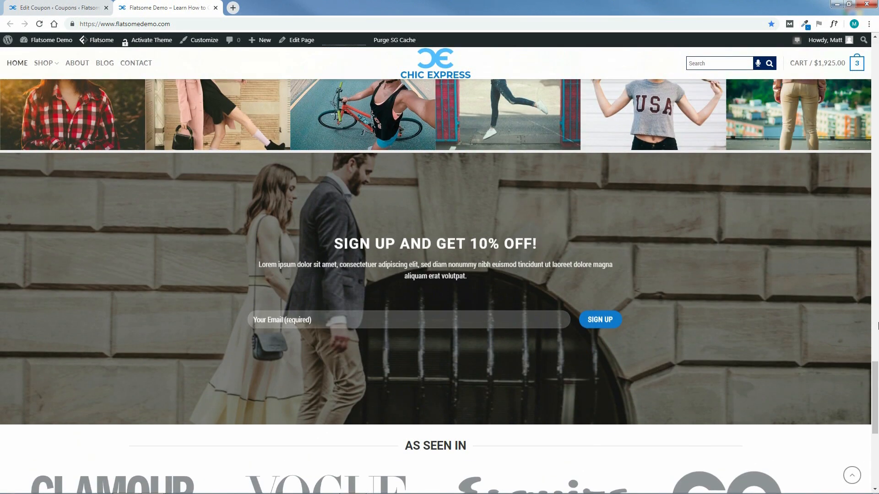
drag(876, 389, 875, 67)
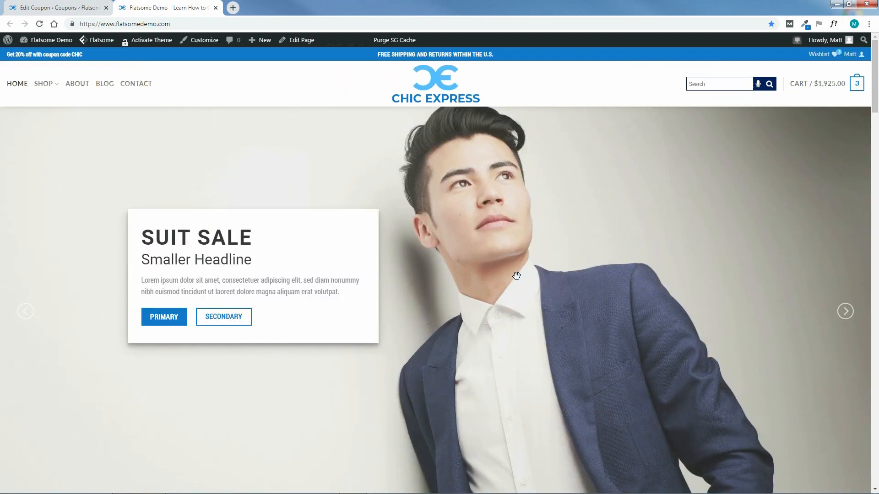
mouse_move(264, 492)
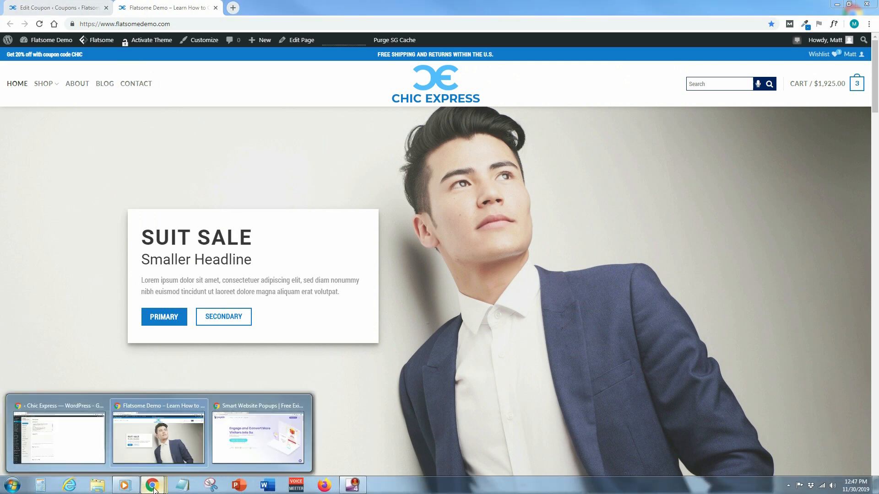
click(265, 442)
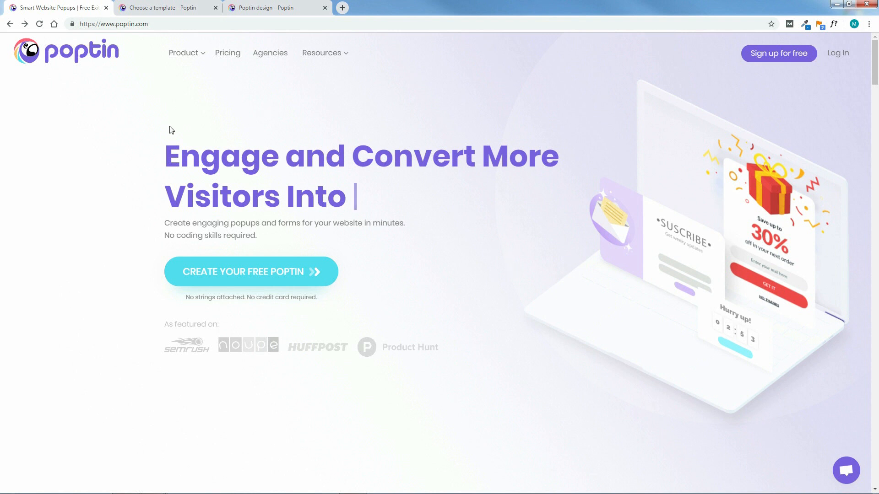
click(71, 23)
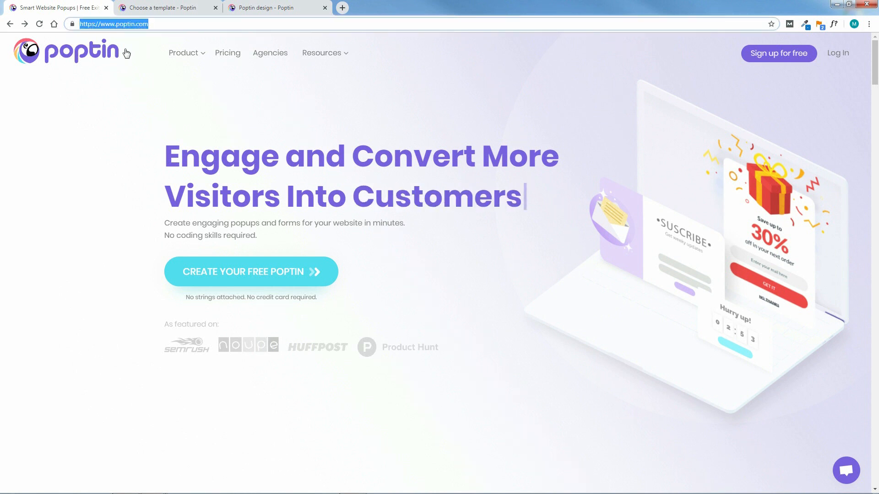
click(142, 87)
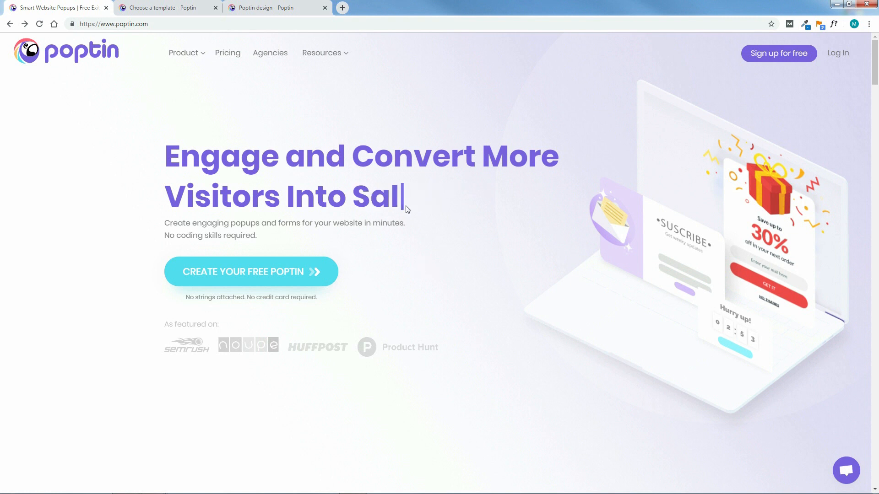
Step: On the Choose a template page, view the Get More Leads and Increase Sales templates, and show all templates again
click(172, 10)
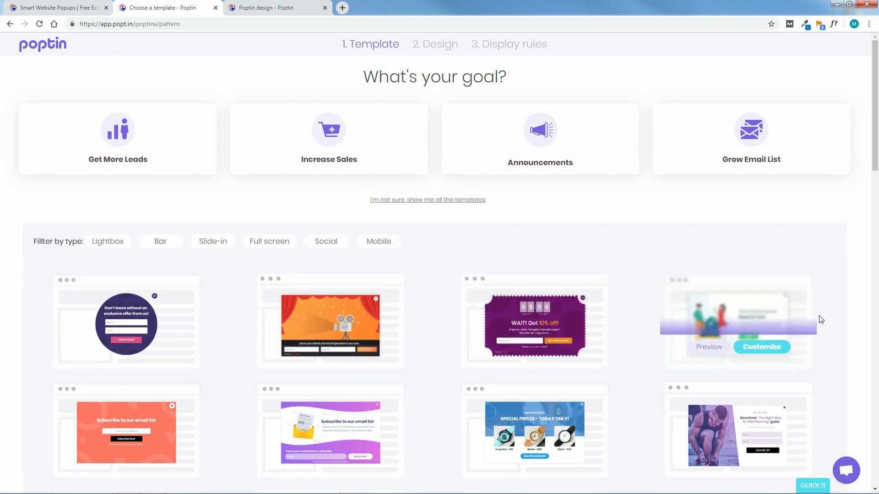
drag(876, 132, 876, 110)
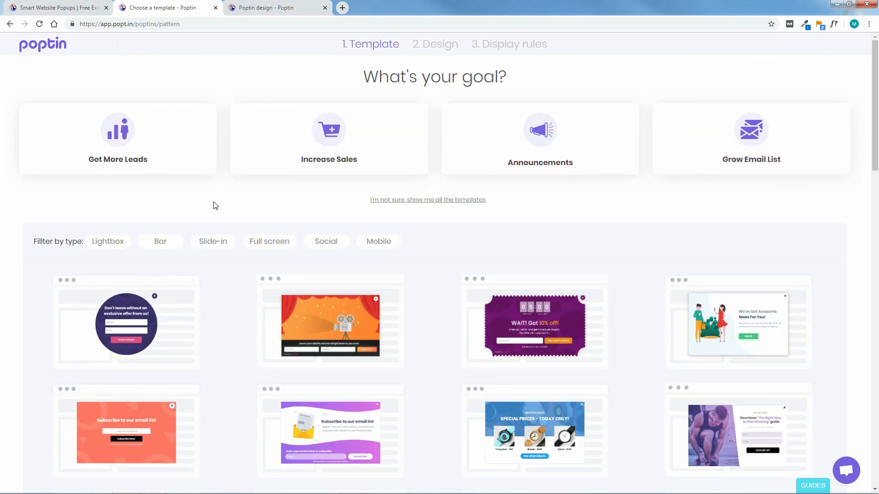
click(118, 132)
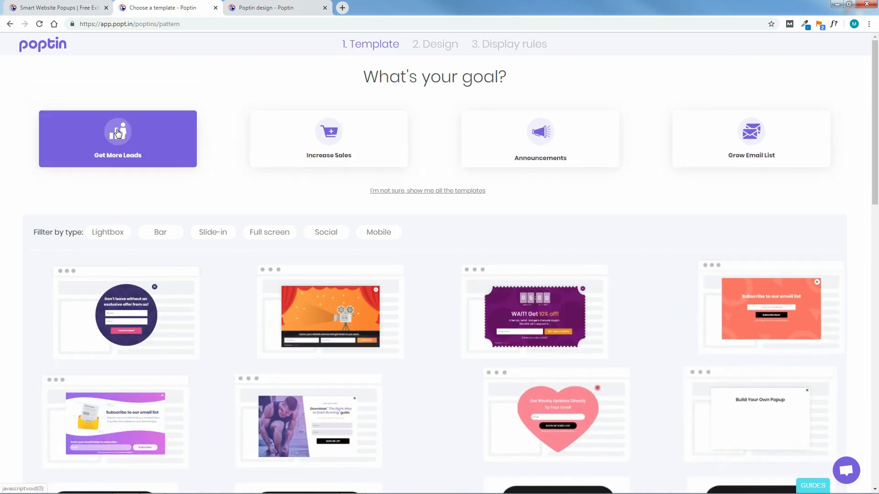
click(331, 137)
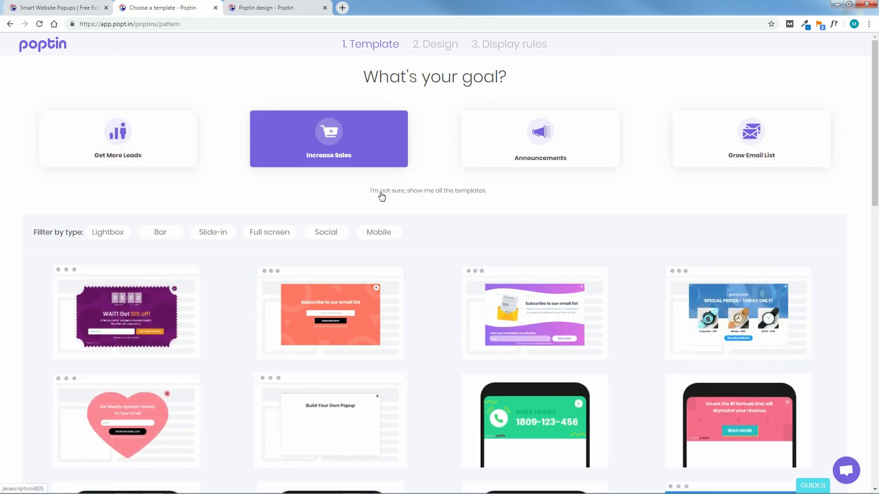
click(437, 193)
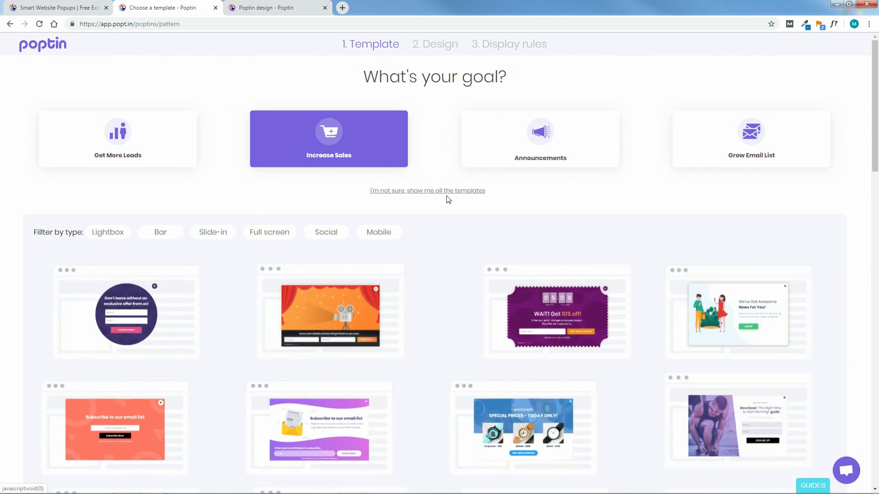
Step: Preview the purple countdown template offering 10% off and close the preview
drag(877, 136, 878, 174)
mouse_move(553, 164)
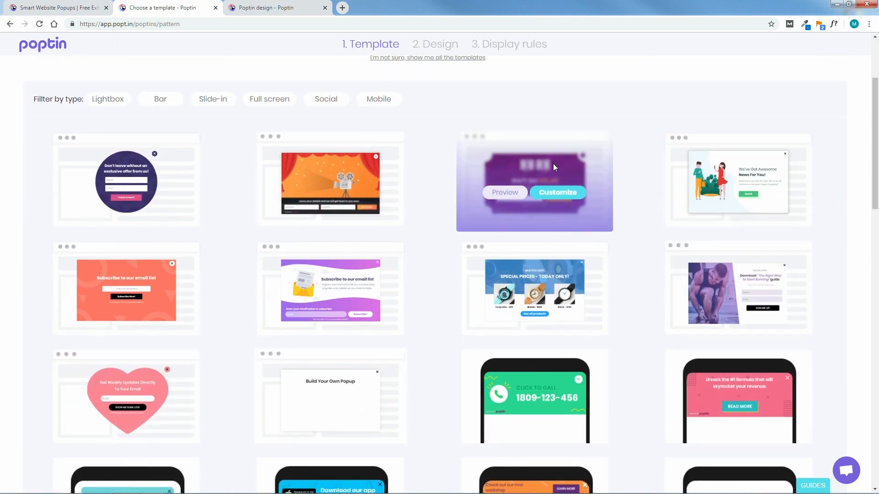
click(504, 192)
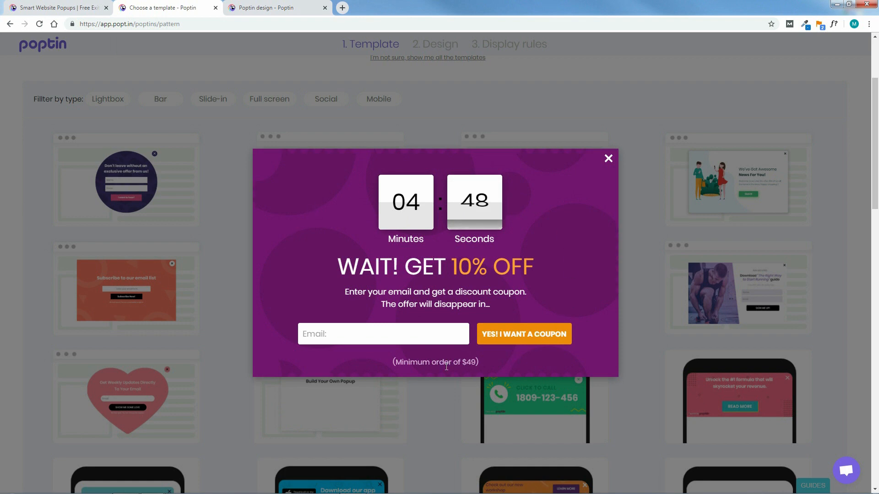
click(630, 170)
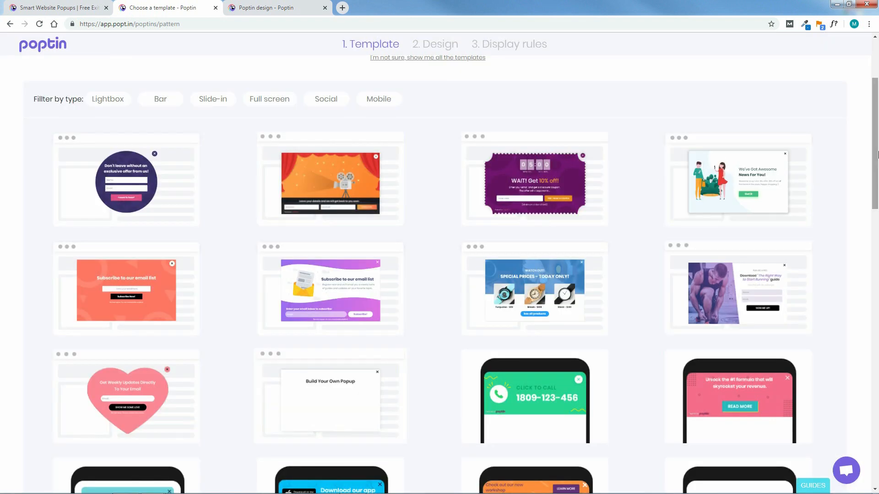
Step: Preview the blue "Special prices - today only!" watch template and close the preview
scroll(877, 191, down, 3)
scroll(877, 191, up, 3)
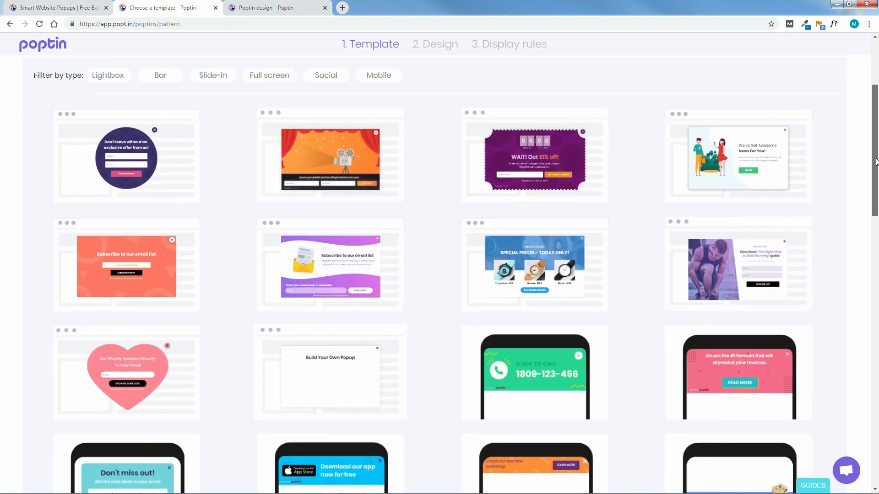
mouse_move(511, 270)
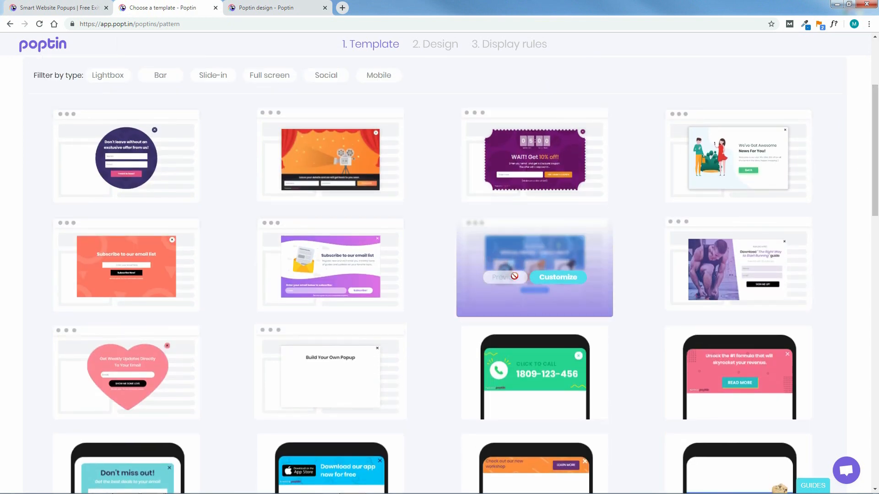
click(514, 276)
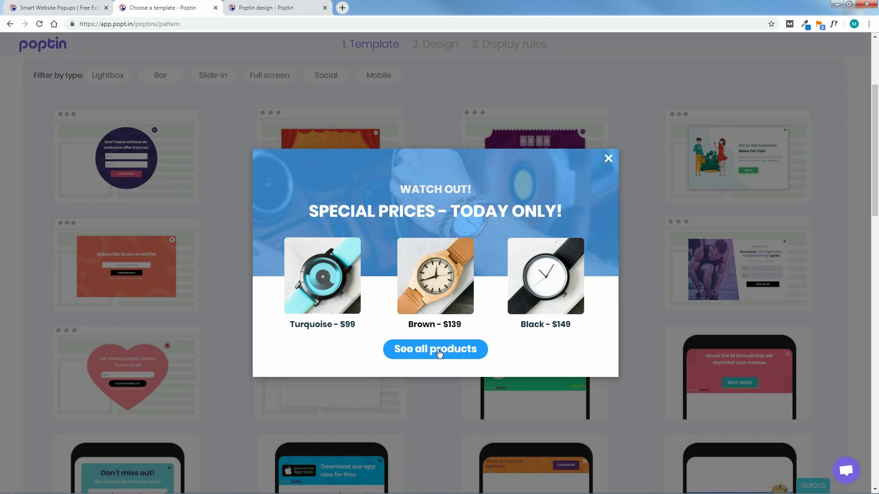
click(608, 159)
scroll(877, 137, up, 2)
scroll(877, 138, up, 2)
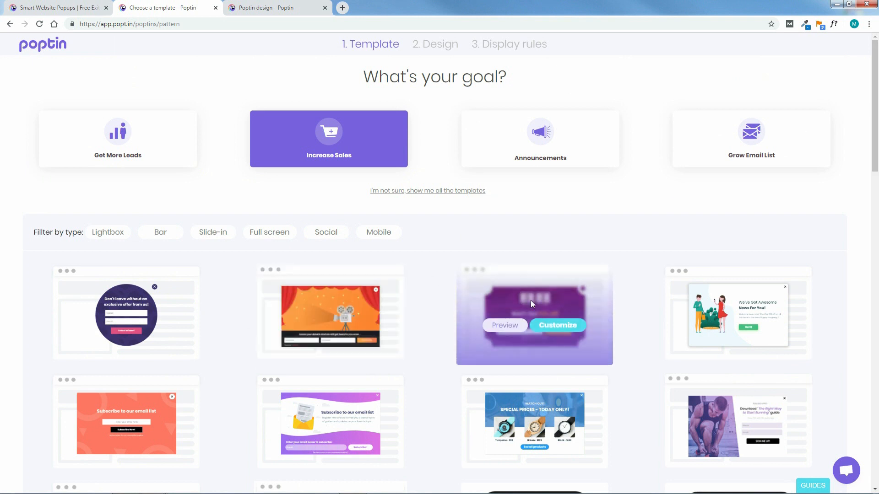
Step: Open the Coupon poptin's design, try a width of 719 px and set it back to 800 px
click(267, 9)
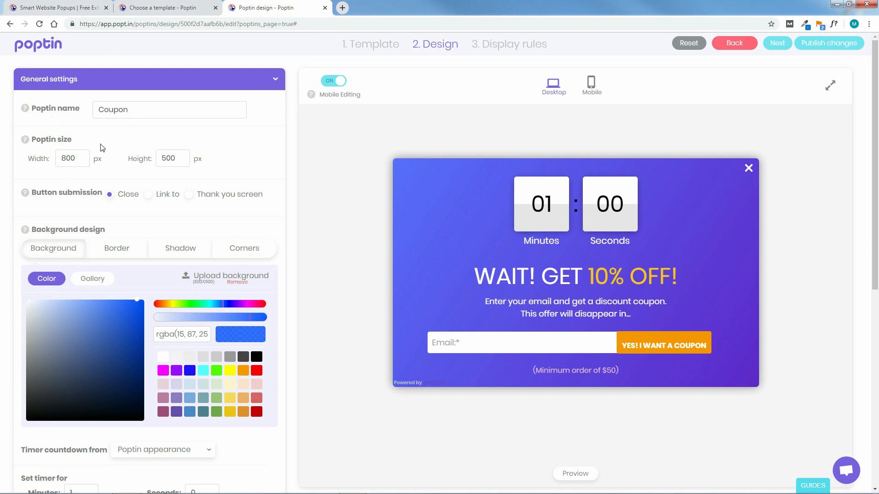
click(80, 160)
click(130, 139)
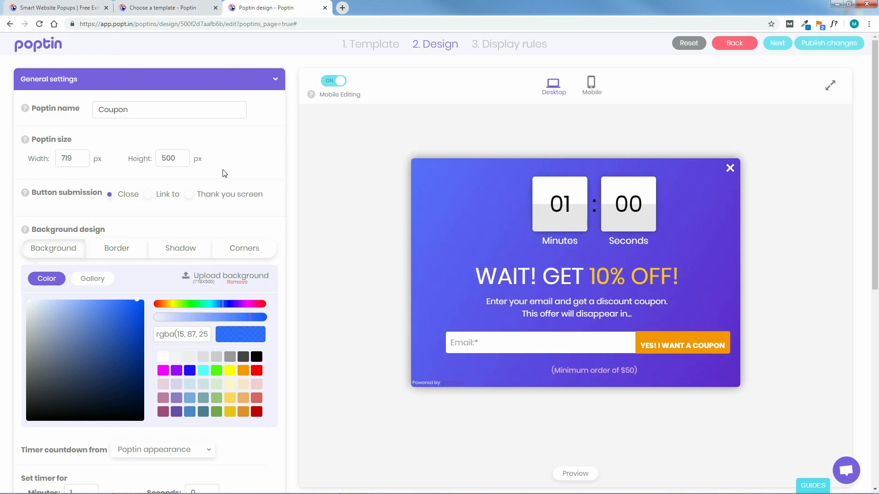
drag(73, 159, 52, 161)
text(800)
click(257, 157)
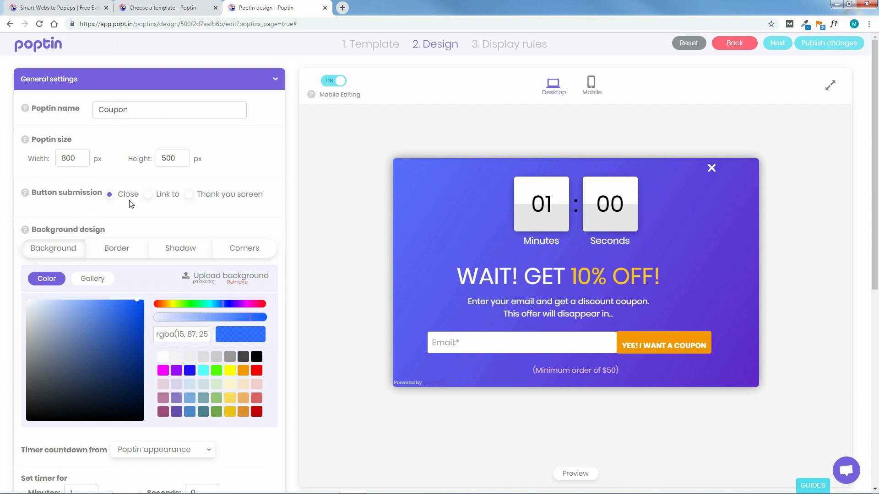
Step: View the Link to options for button submission, choose Thank you screen instead, and return to the popup's main screen
click(148, 195)
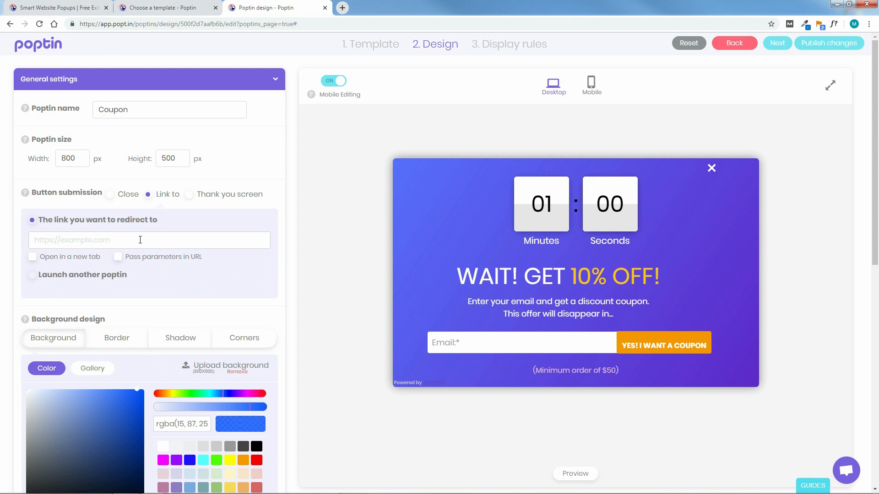
click(191, 196)
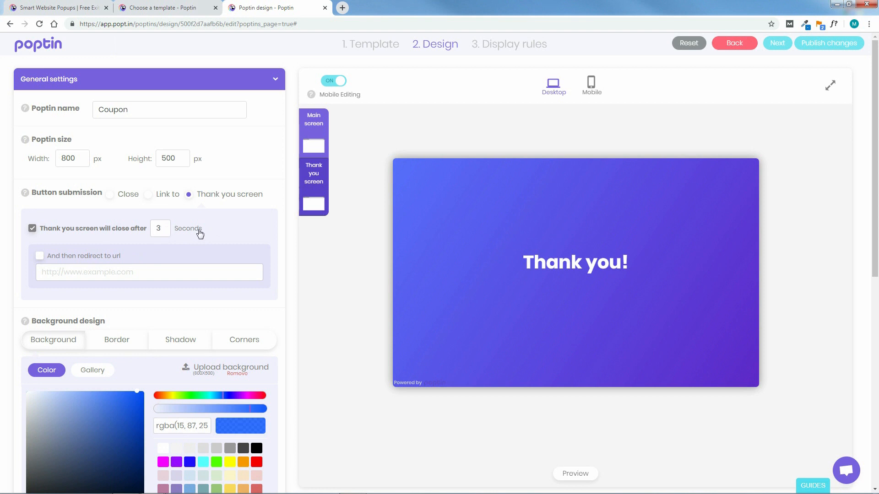
click(315, 133)
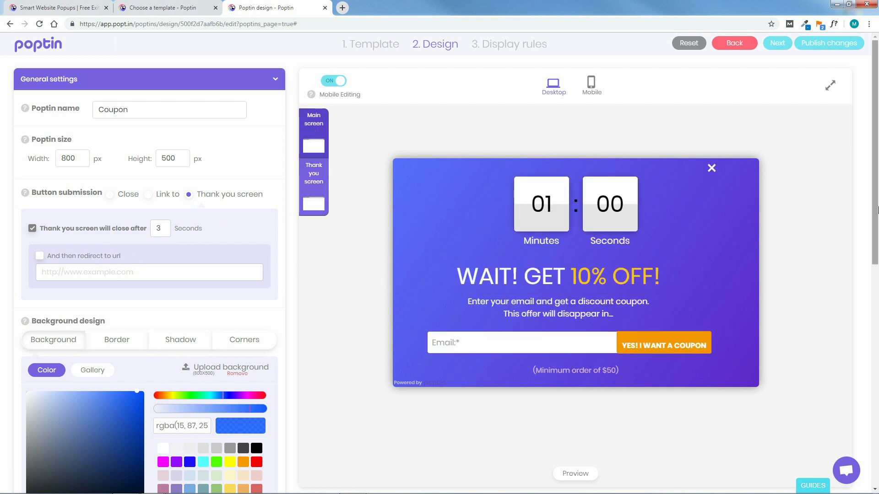
Step: Shift the popup's background colour to a violet-blue hue and adjust its opacity in the background design settings
scroll(878, 274, down, 4)
drag(878, 274, 878, 284)
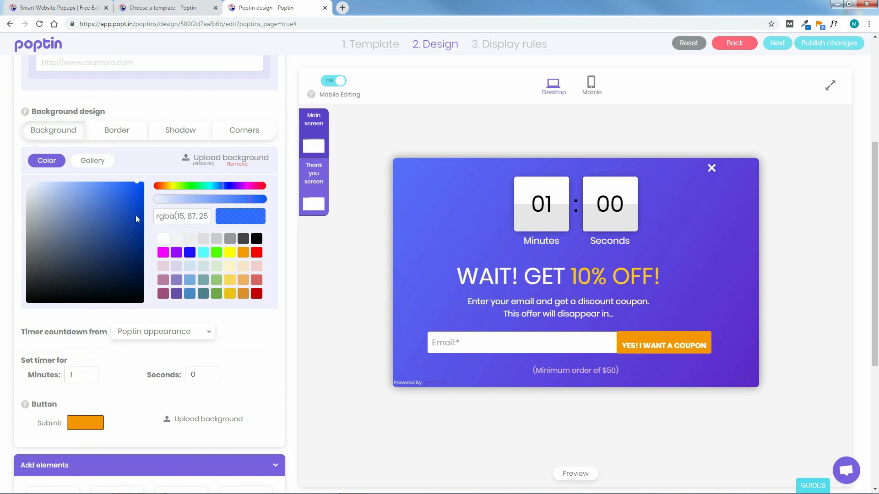
drag(160, 186, 234, 193)
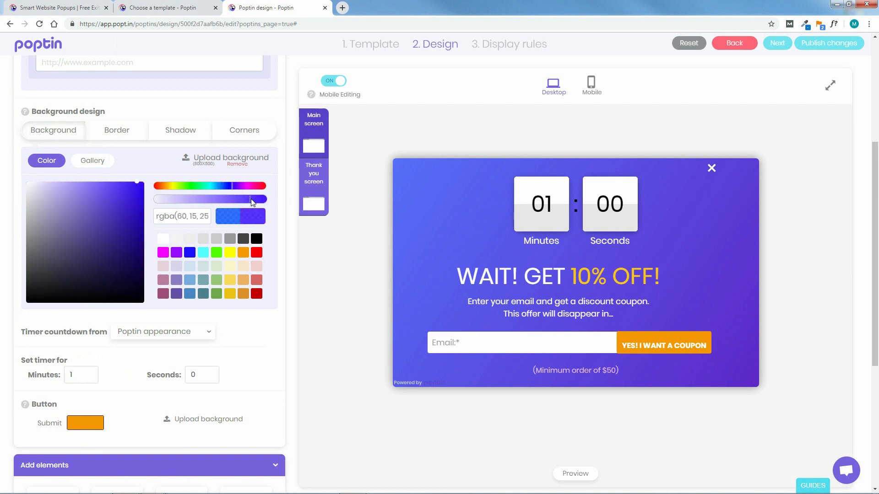
drag(222, 204, 254, 208)
click(256, 204)
Step: Try the red polka-dot gift-ribbon background from the gallery, reset the background, and return to the colour settings
click(92, 160)
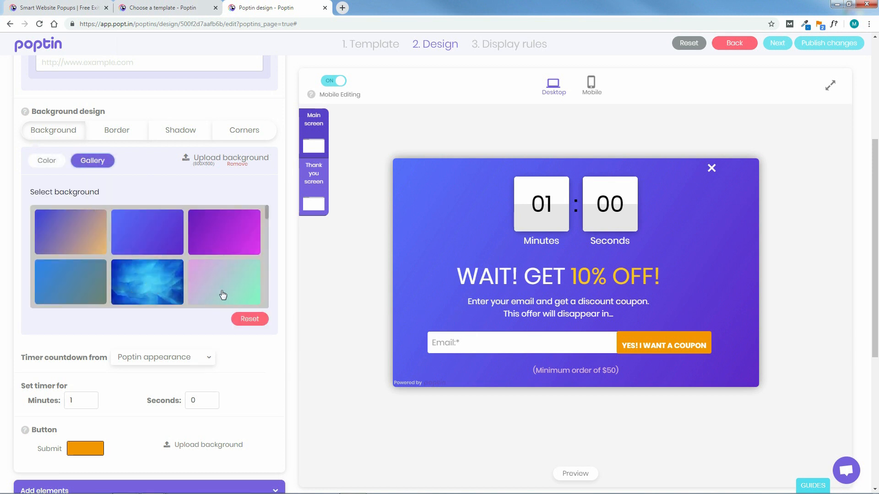
drag(268, 210, 281, 248)
scroll(282, 258, up, 1)
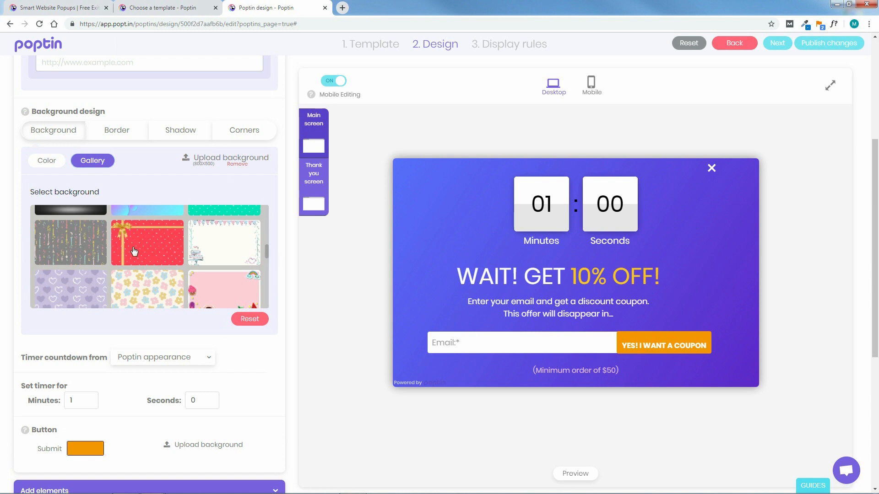
click(146, 247)
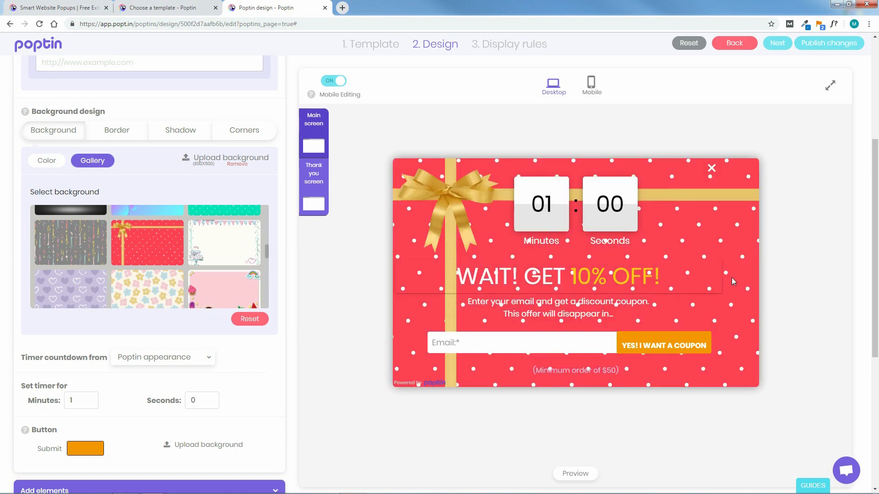
drag(270, 259, 267, 200)
click(250, 320)
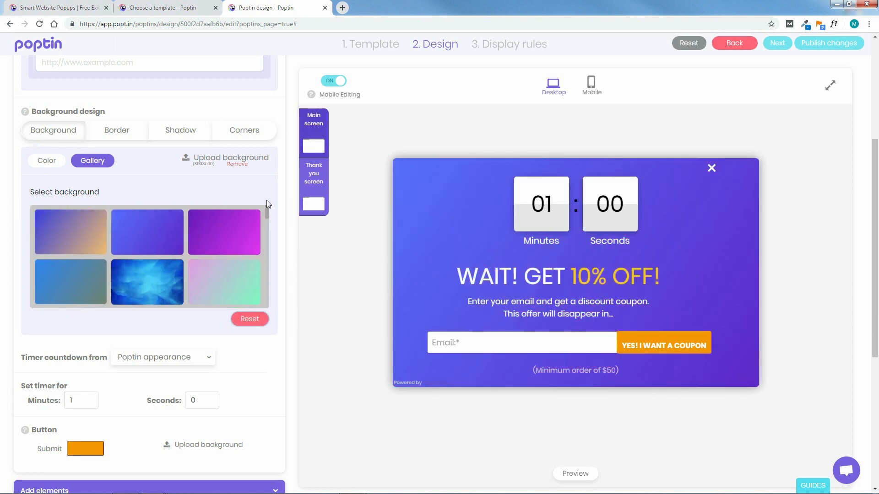
click(45, 167)
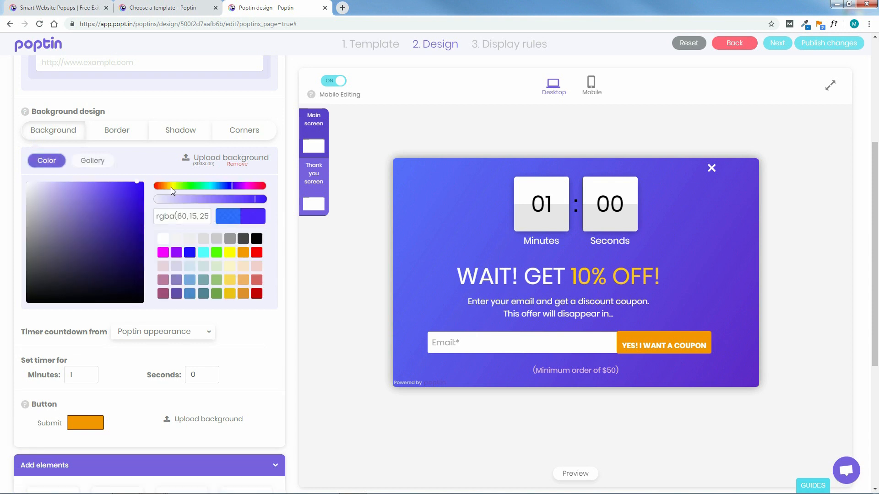
Step: Examine the choices for what the popup's timer countdown starts from, and leave Poptin appearance selected
scroll(645, 264, down, 3)
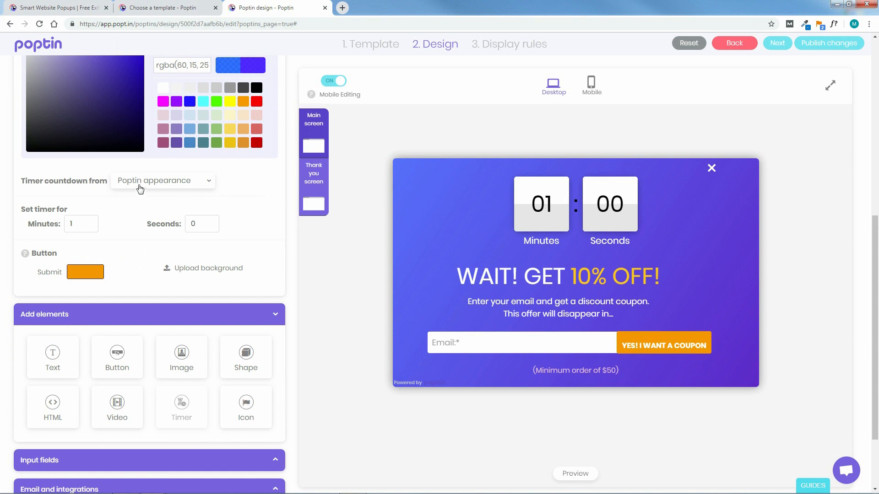
click(167, 186)
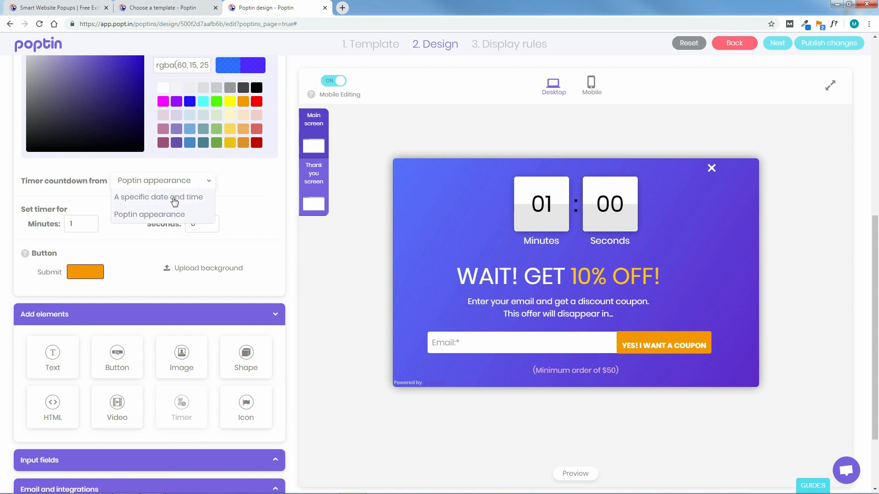
click(231, 187)
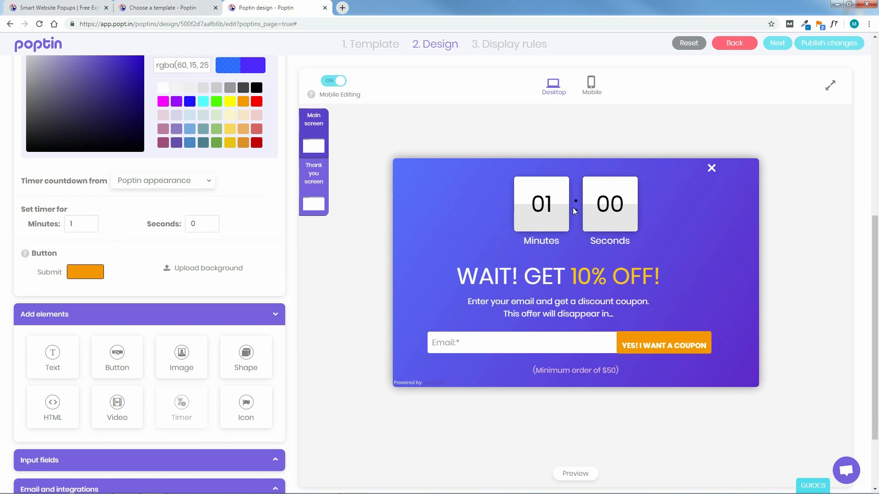
Step: Preview the popup's running countdown, close the preview, and set the timer minutes to 5
click(575, 475)
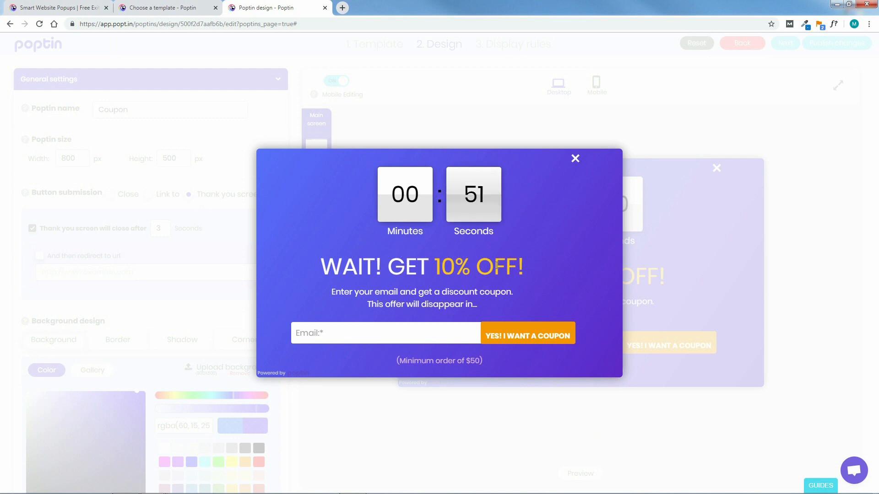
click(575, 159)
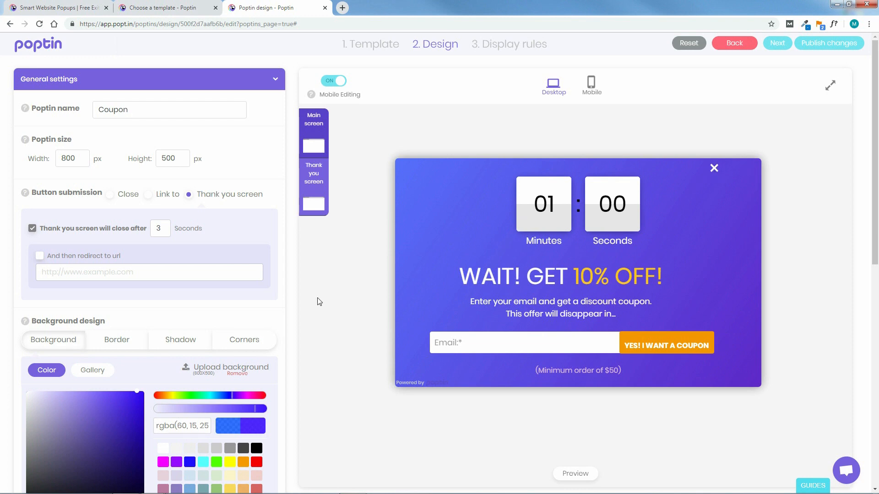
drag(875, 214, 870, 401)
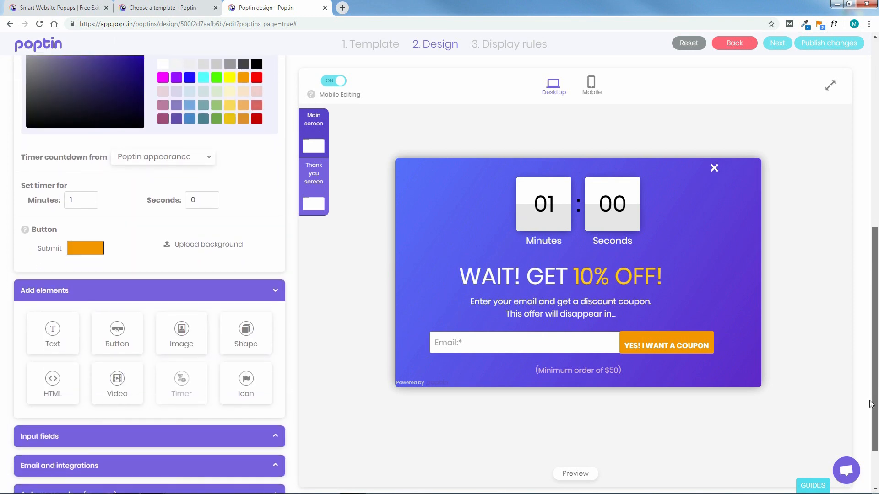
drag(78, 199, 66, 202)
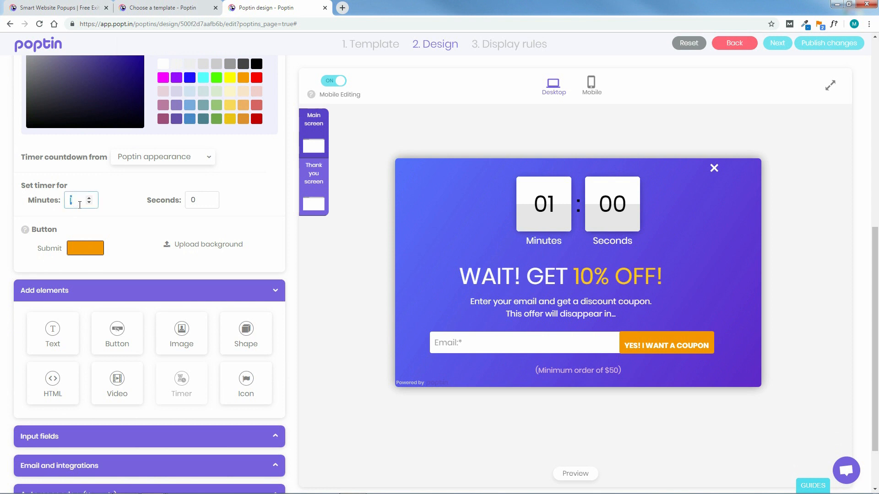
text(5)
click(247, 210)
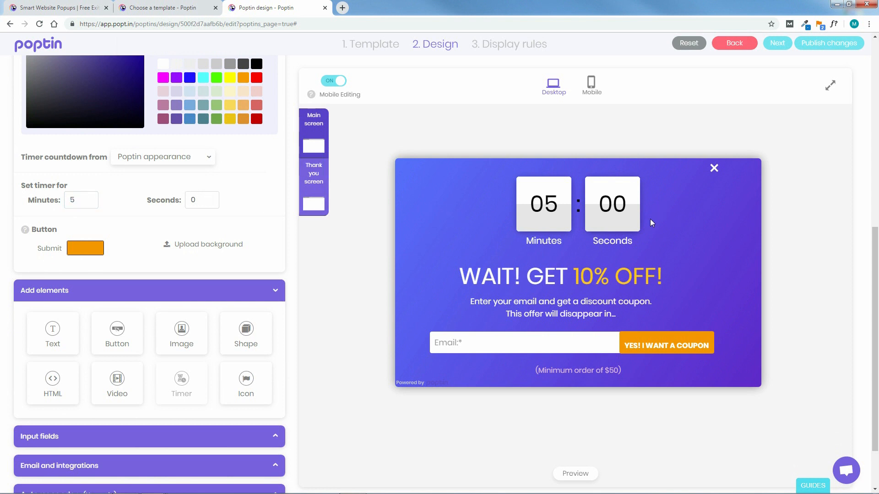
Step: Set the popup's countdown timer to 0 minutes and 30 seconds
double_click(72, 200)
text(0)
double_click(192, 201)
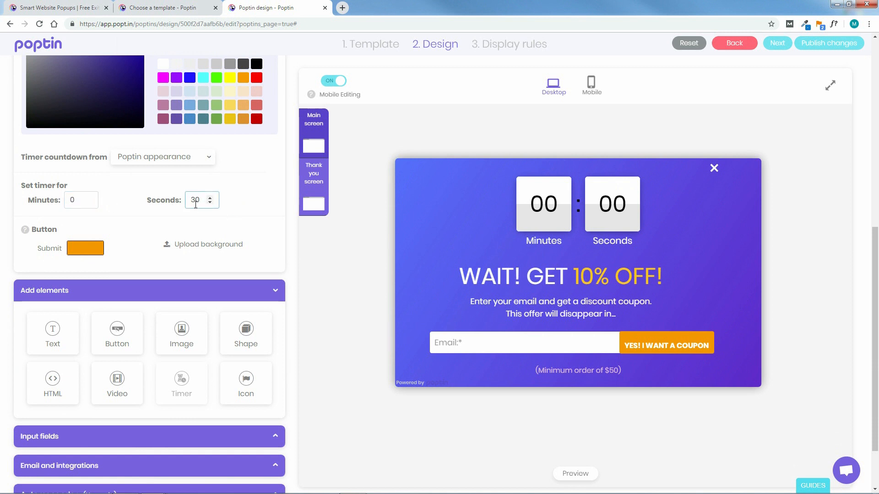
click(244, 205)
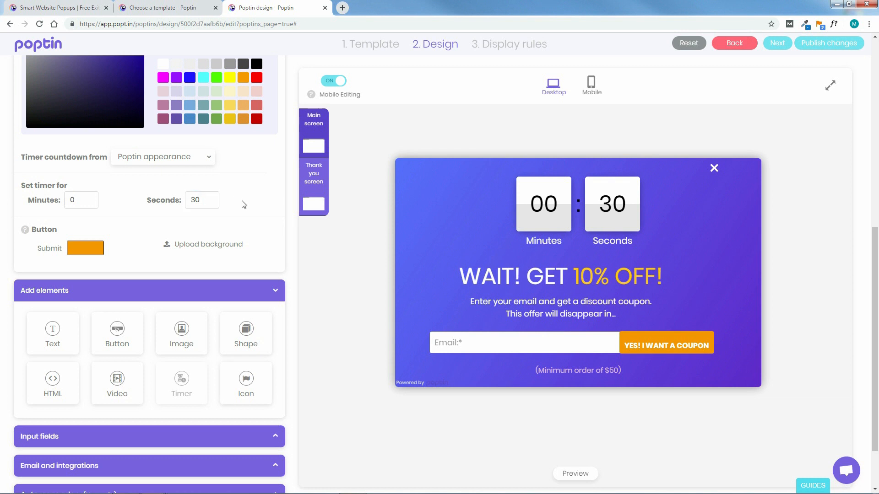
Step: Set the countdown timer to 1 minute and 00 seconds, and view the submit button's colour choices
drag(195, 200, 191, 200)
drag(75, 200, 70, 200)
text(1)
click(254, 198)
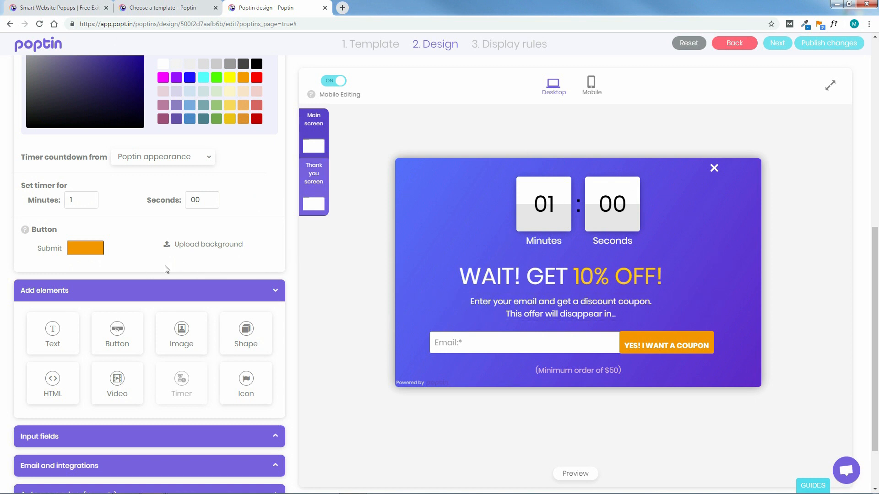
click(84, 249)
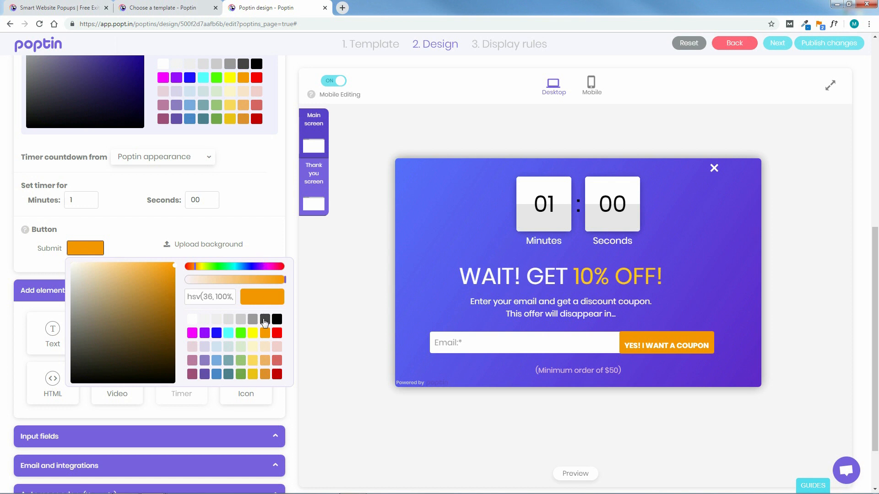
click(261, 248)
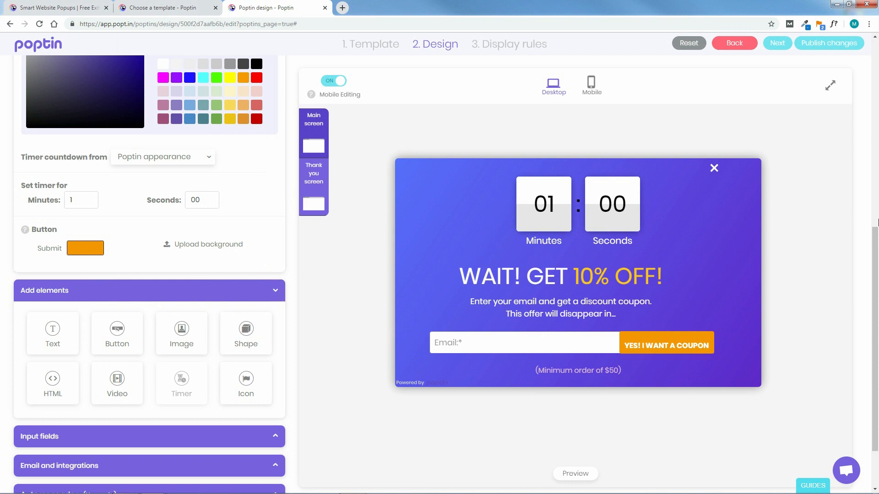
Step: Add a text element to the popup's main screen and replace its placeholder with "Sale!"
scroll(877, 219, down, 3)
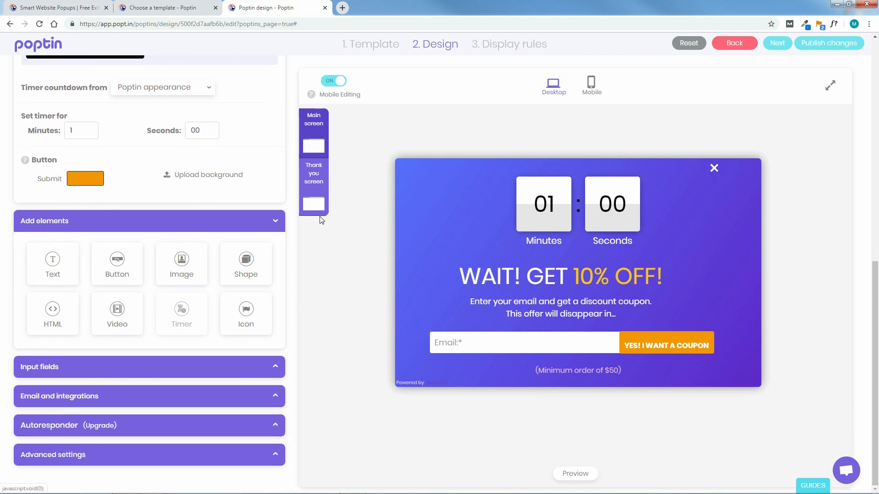
click(52, 270)
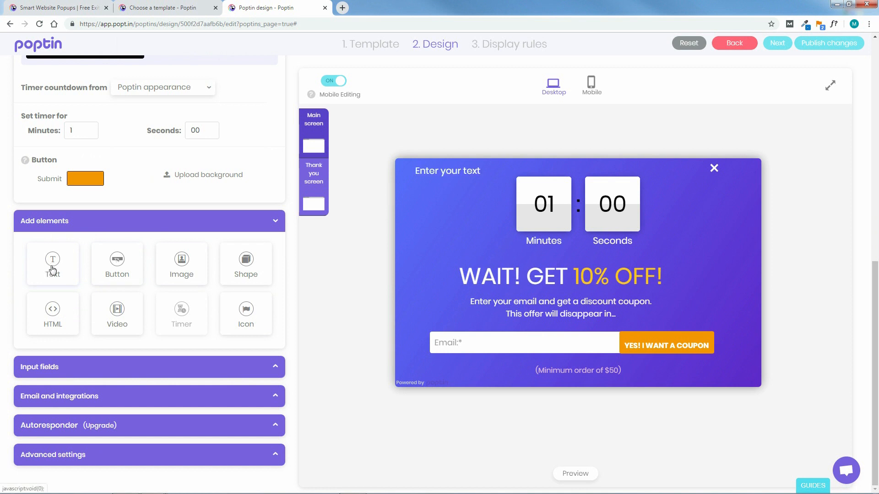
click(478, 172)
click(486, 172)
key(BackSpace)
key(BackSpace)
key(BackSpace)
key(BackSpace)
key(BackSpace)
key(BackSpace)
key(BackSpace)
key(BackSpace)
key(BackSpace)
key(BackSpace)
key(BackSpace)
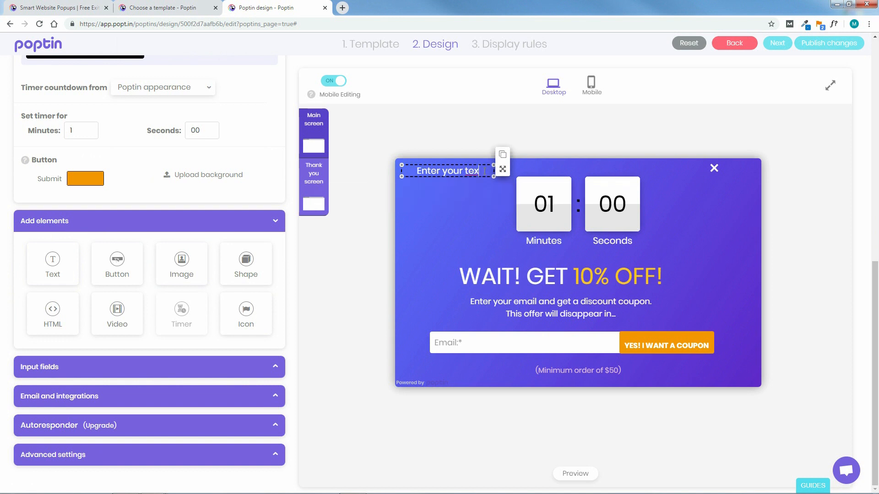
key(BackSpace)
key(BackSpace)
key(BackSpace)
text(Sale!)
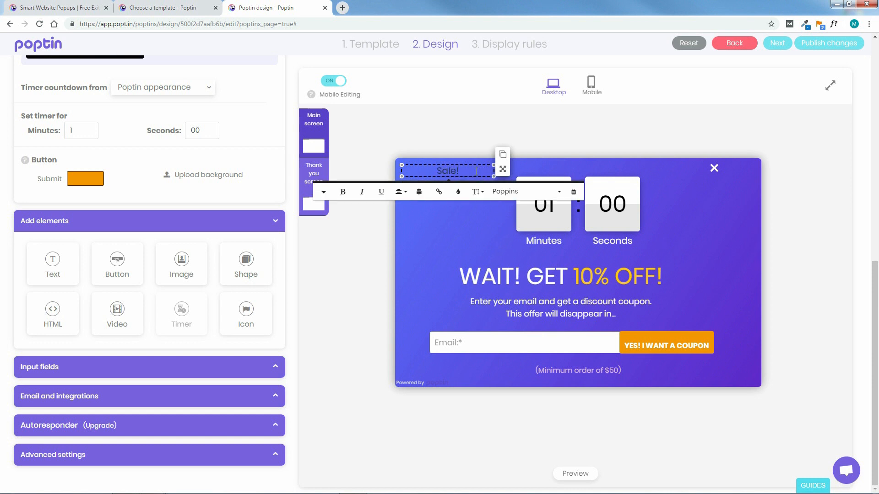
Step: Try to set the text colour of "Sale!" to #FFFFFF without selecting the word
click(459, 193)
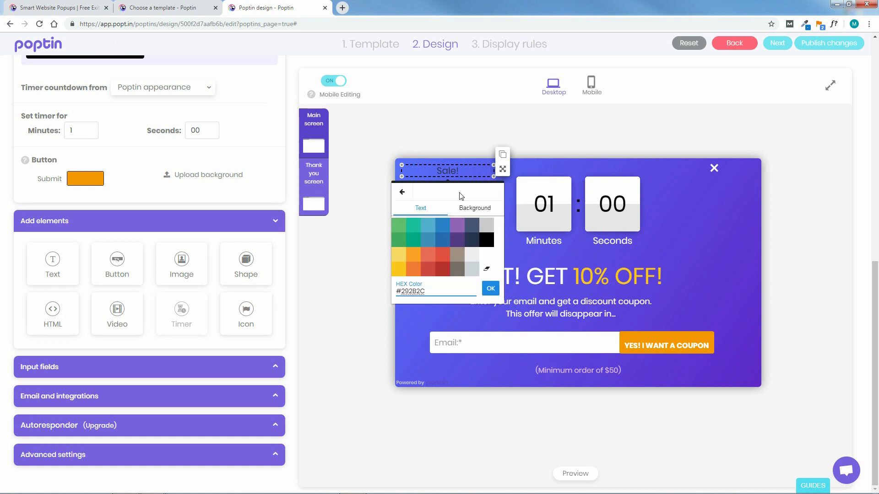
click(490, 288)
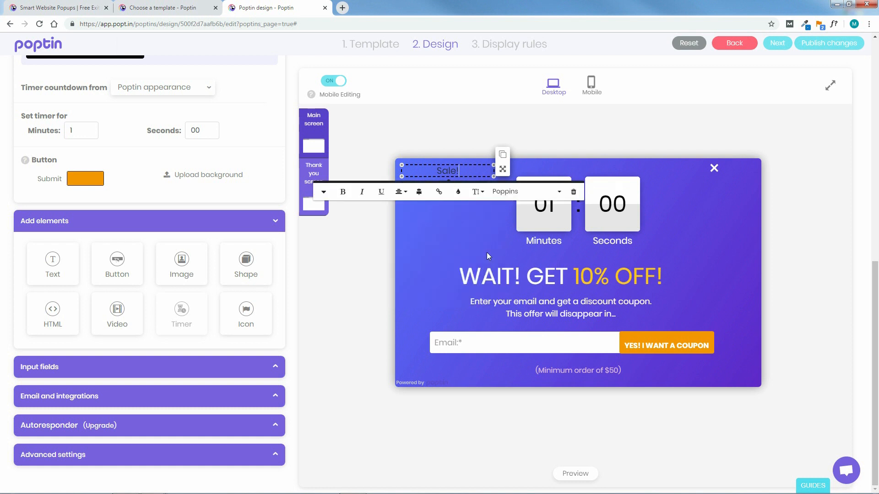
click(458, 192)
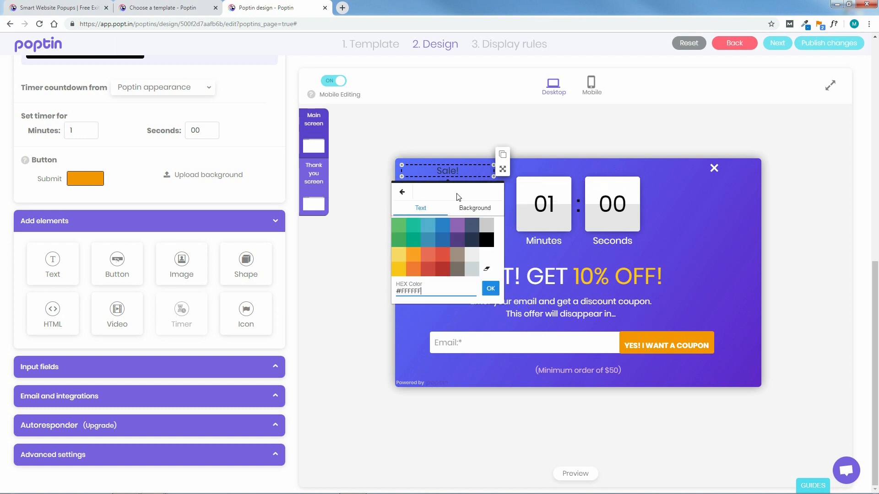
click(491, 289)
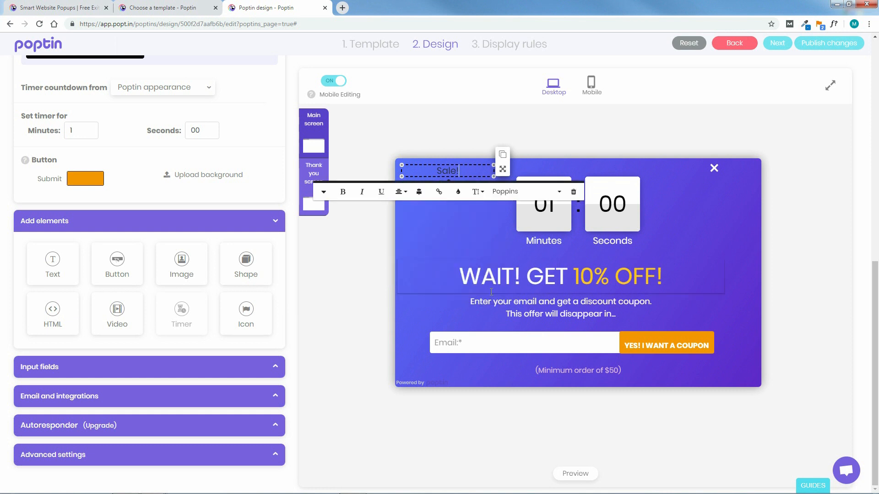
Step: Select the whole word "Sale!" and apply white (#FFFFFF) as its text colour
drag(463, 170, 445, 171)
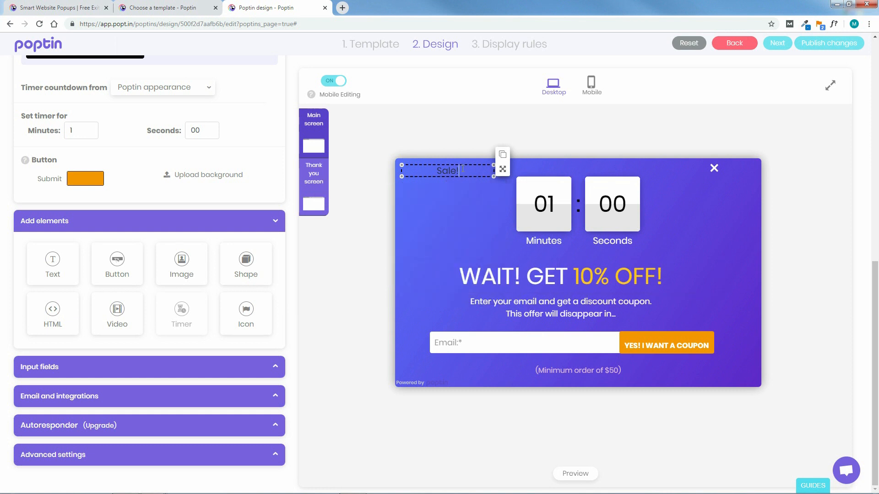
click(459, 171)
mouse_move(459, 171)
mouse_down()
mouse_move(441, 171)
mouse_move(454, 173)
mouse_up()
click(456, 191)
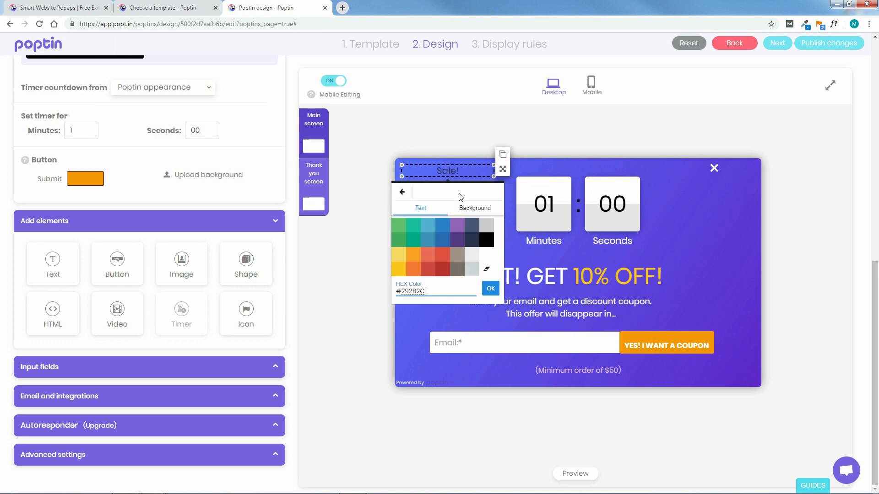
click(485, 256)
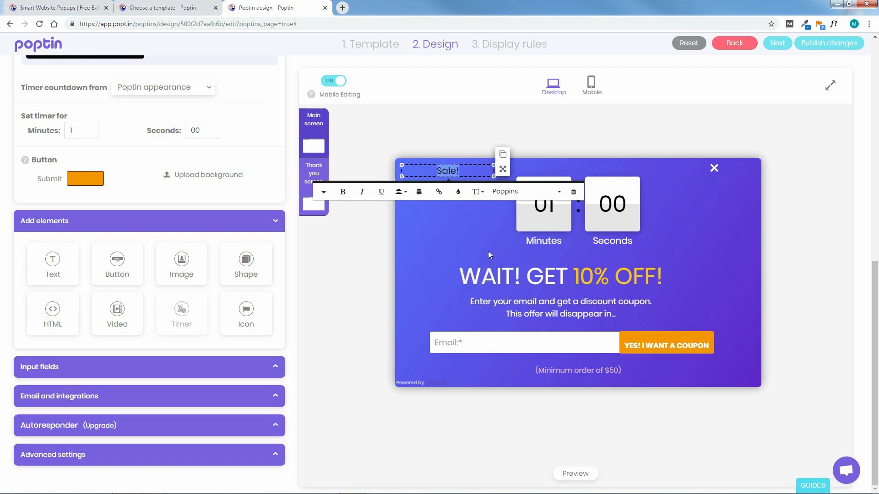
Step: Try the light yellow colour #F7DA64 on the "Sale!" text
click(458, 192)
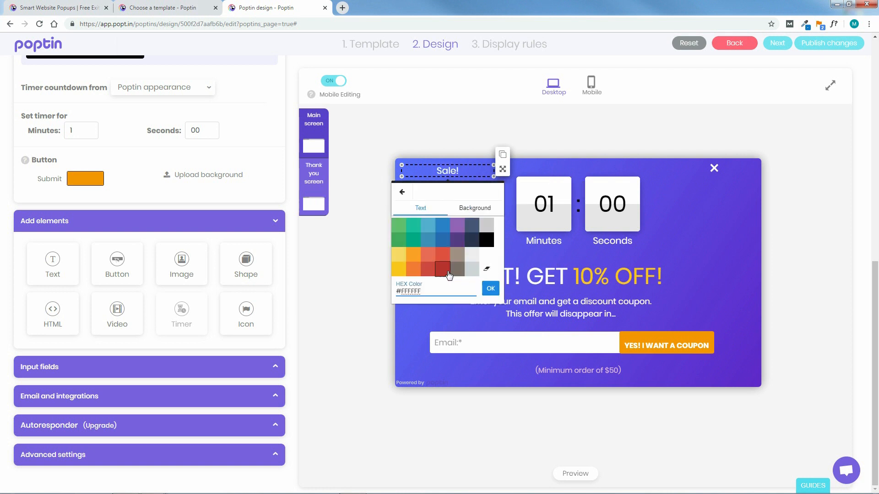
click(402, 258)
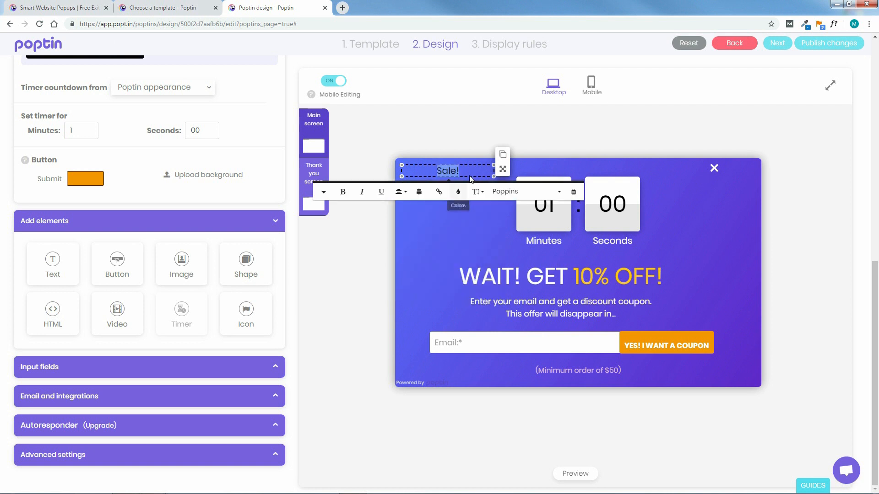
click(458, 239)
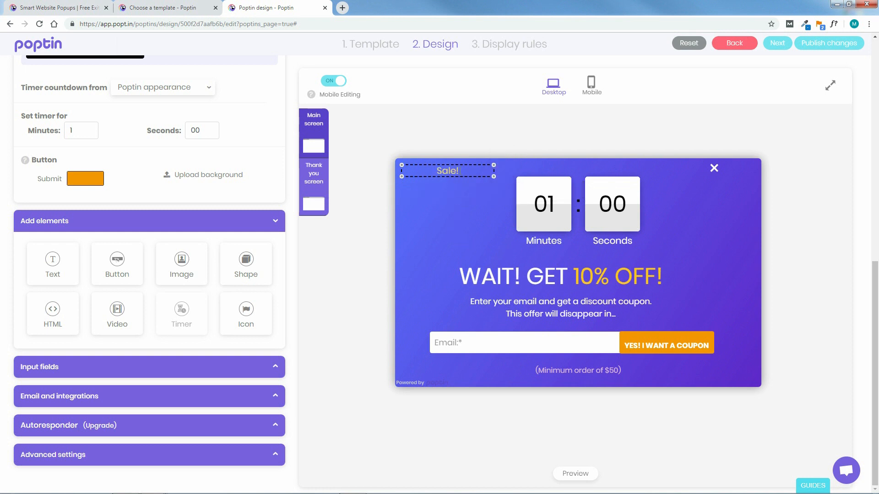
Step: Recolour the "Sale!" text white again and move the text element slightly lower in the popup
double_click(451, 170)
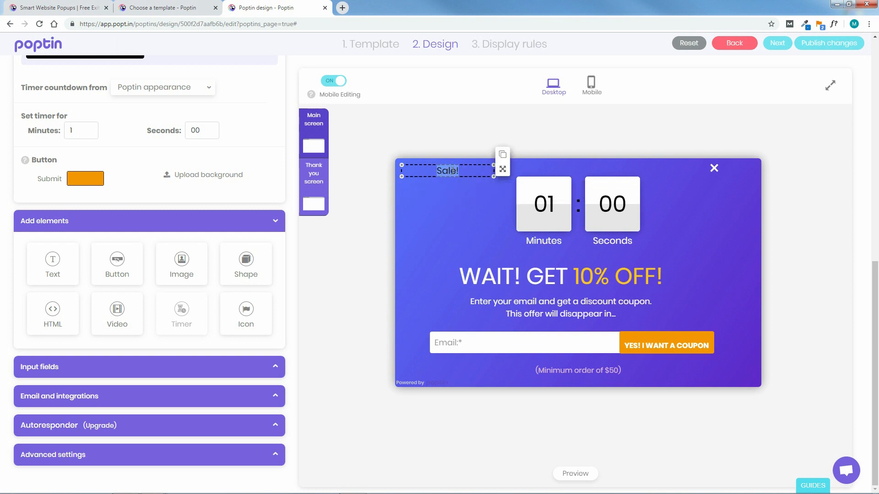
click(458, 191)
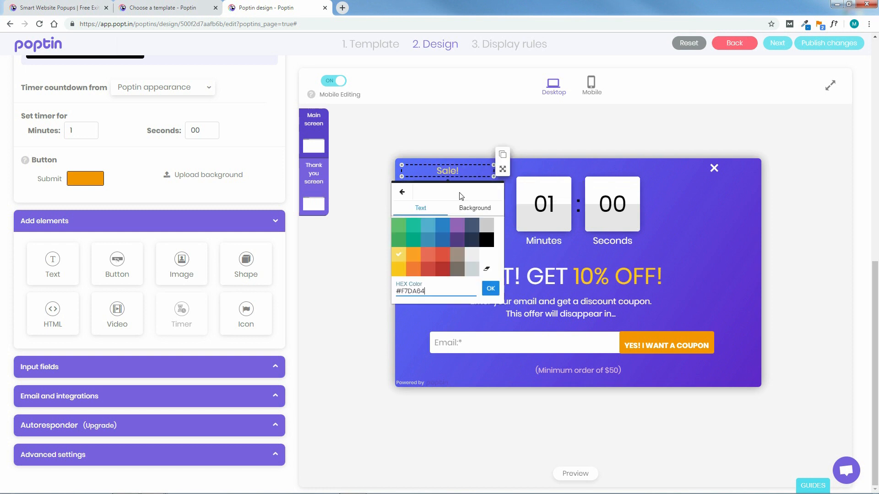
click(489, 256)
click(431, 243)
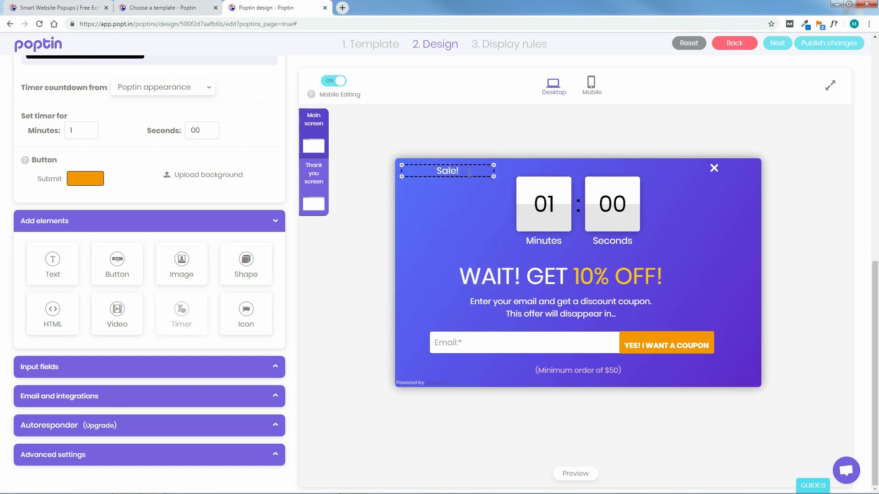
mouse_move(499, 170)
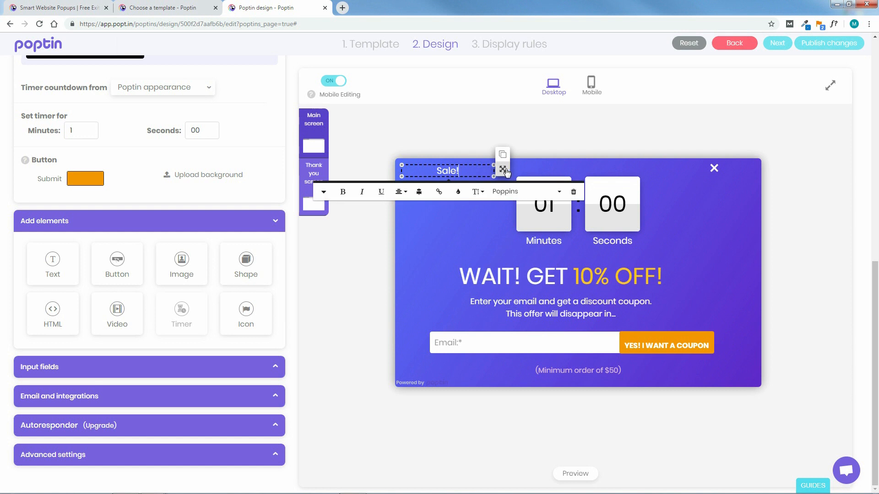
mouse_move(503, 172)
mouse_down()
mouse_move(494, 192)
mouse_move(502, 205)
mouse_move(681, 276)
mouse_move(516, 226)
mouse_move(501, 179)
mouse_up()
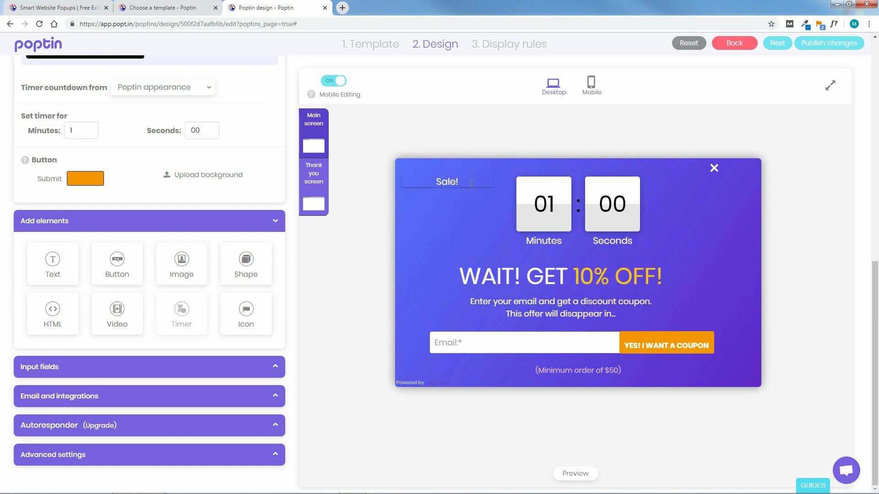
Step: Align the "Sale!" text to the left, and switch its alignment to justified
click(461, 182)
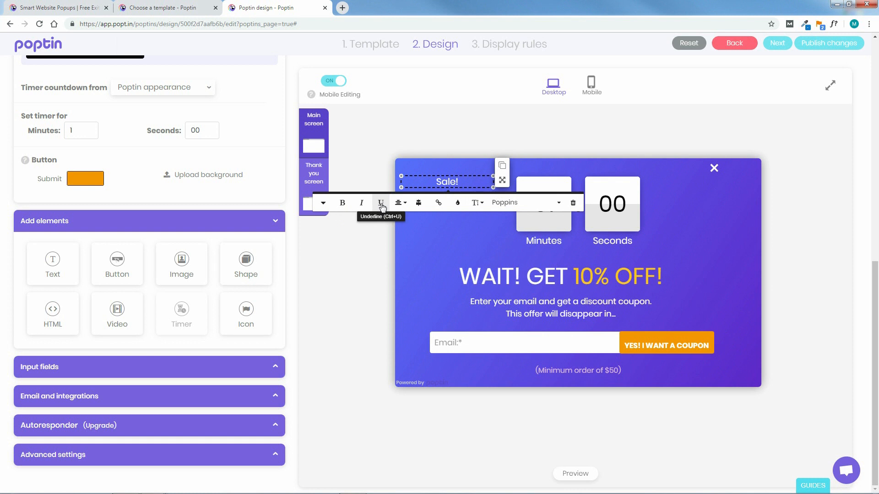
click(399, 205)
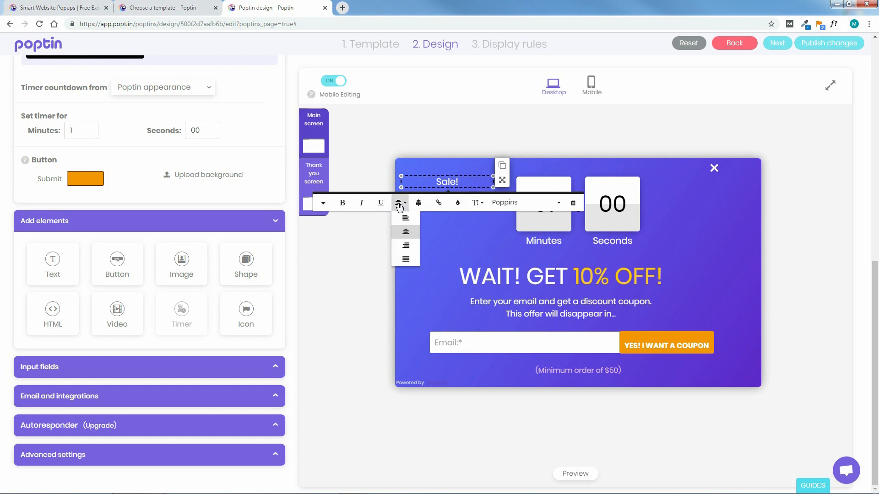
click(407, 220)
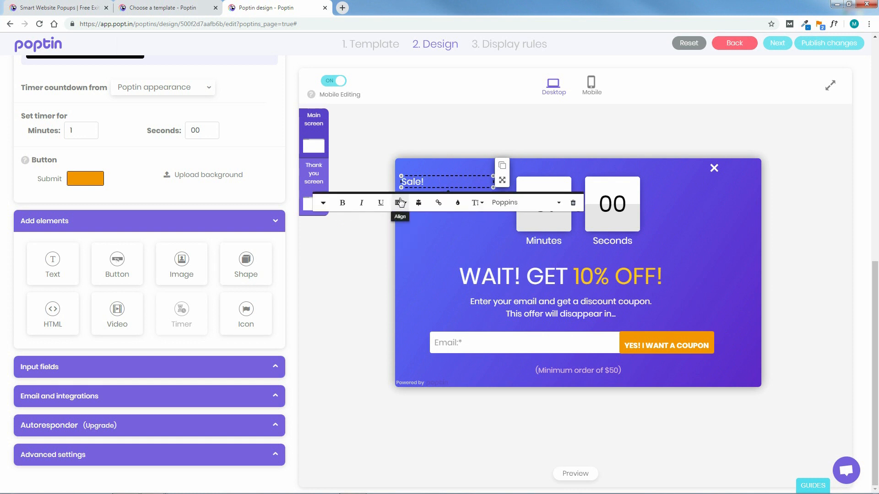
click(400, 204)
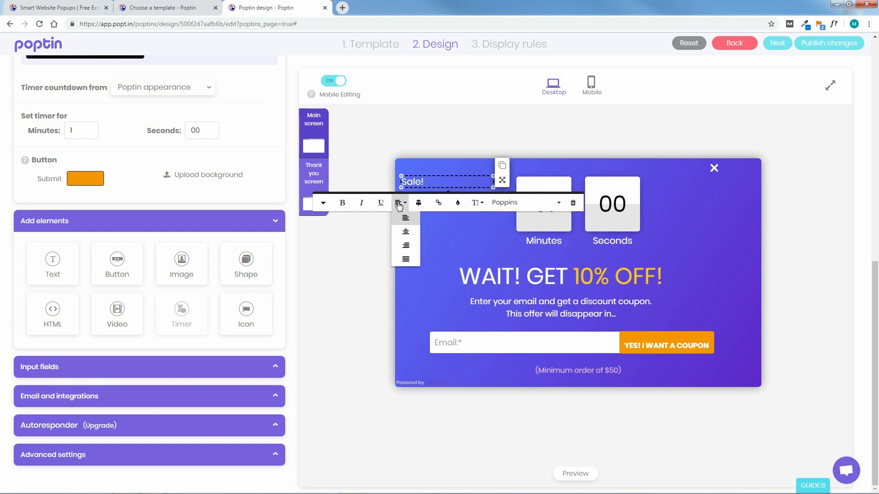
click(406, 259)
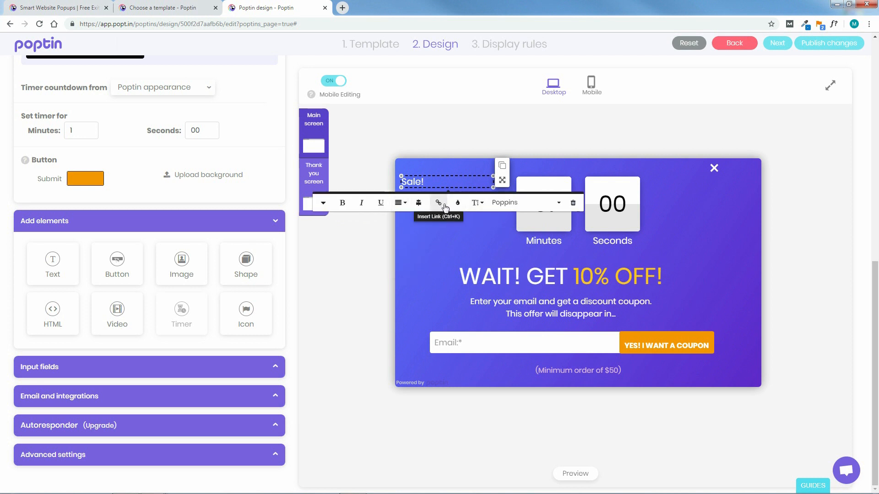
Step: Look through the available font families for the "Sale!" text and close the list
click(483, 204)
click(512, 206)
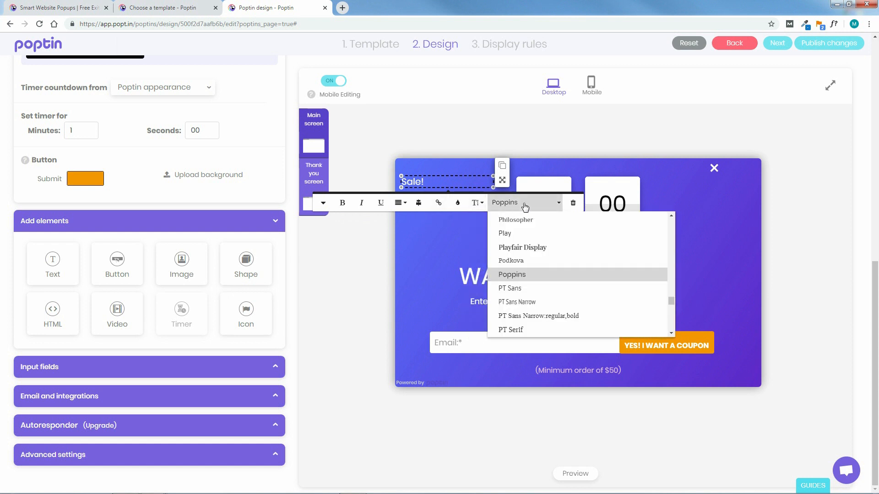
scroll(673, 302, down, 1)
drag(671, 307, 675, 222)
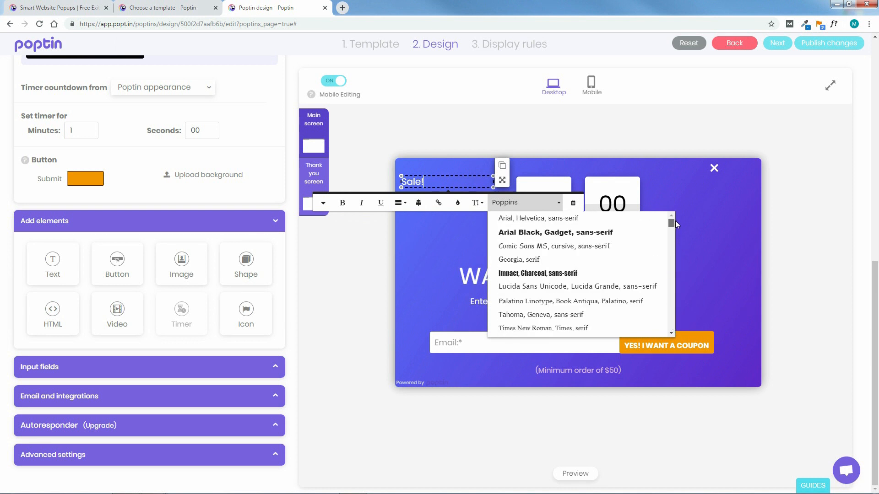
click(699, 200)
Step: Delete the "Sale!" text element from the popup and confirm the deletion
click(419, 180)
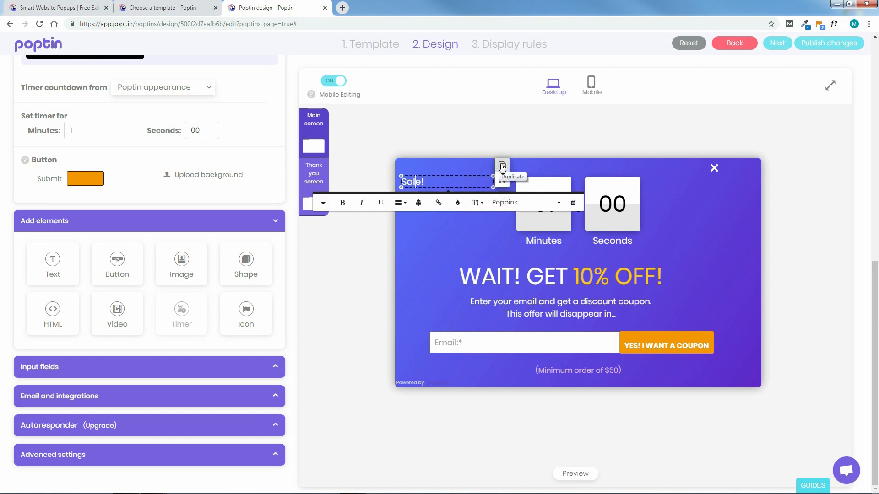
click(573, 203)
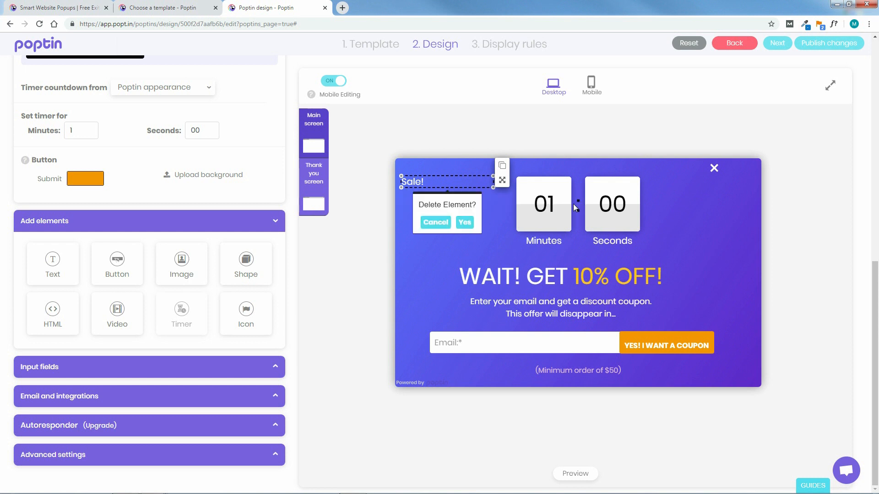
click(465, 224)
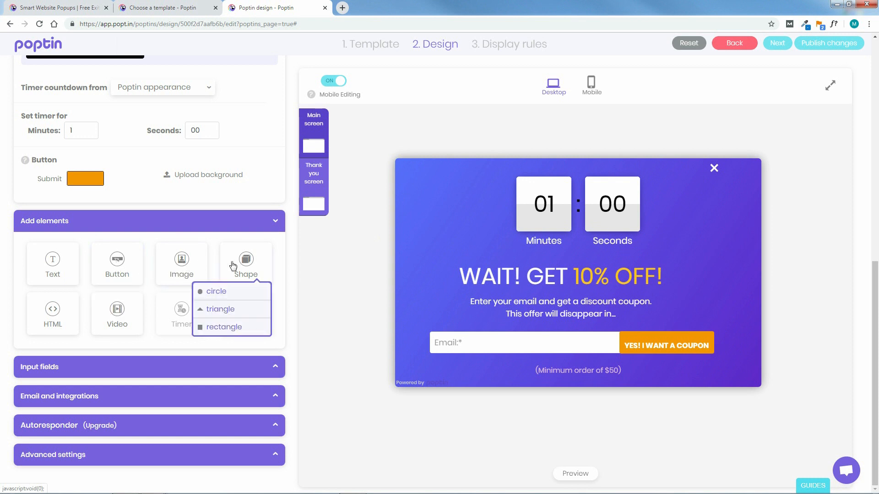
Step: Add a rectangle, a circle and a triangle shape to the popup
mouse_move(238, 270)
click(227, 329)
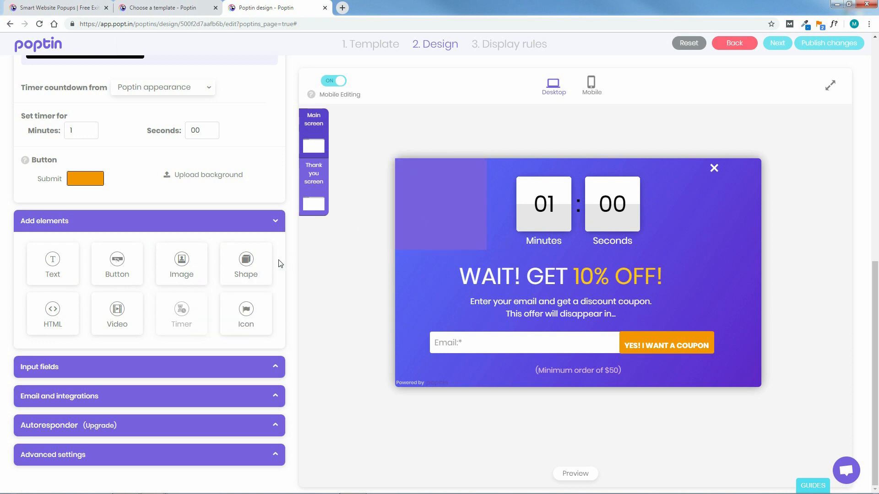
mouse_move(246, 262)
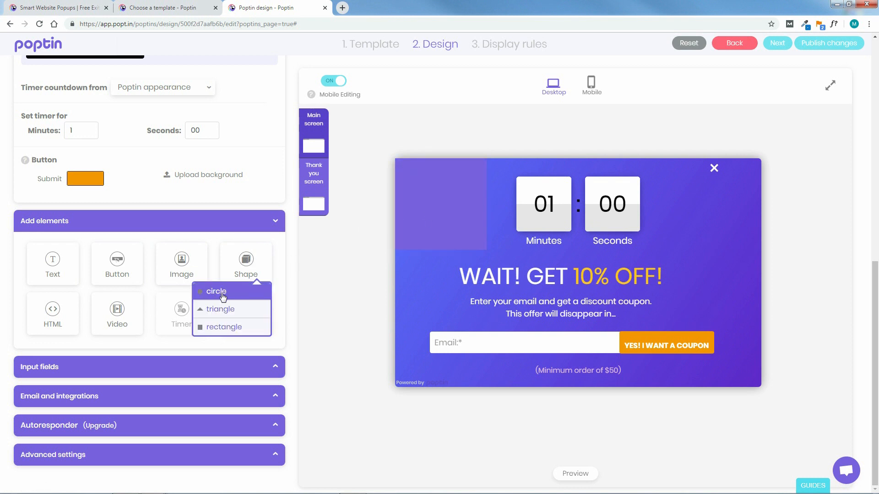
click(226, 310)
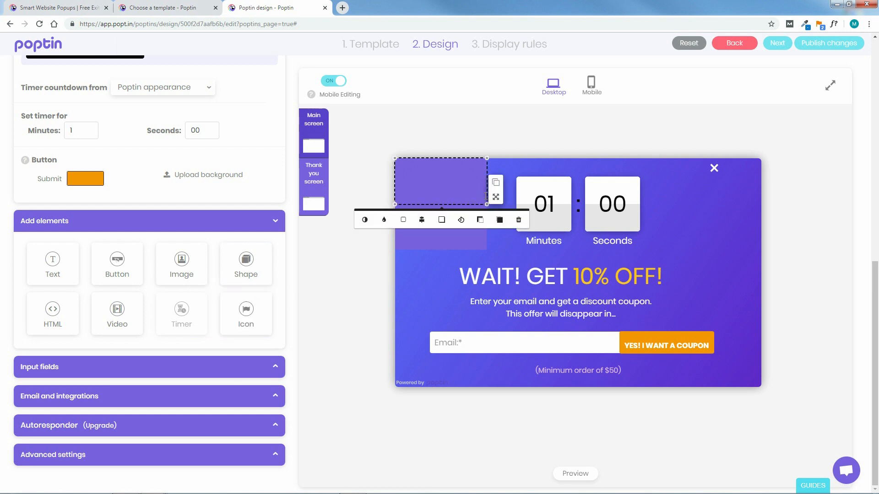
Step: Move the circle toward the popup's centre, and delete the triangle, the circle and the rectangle
click(518, 220)
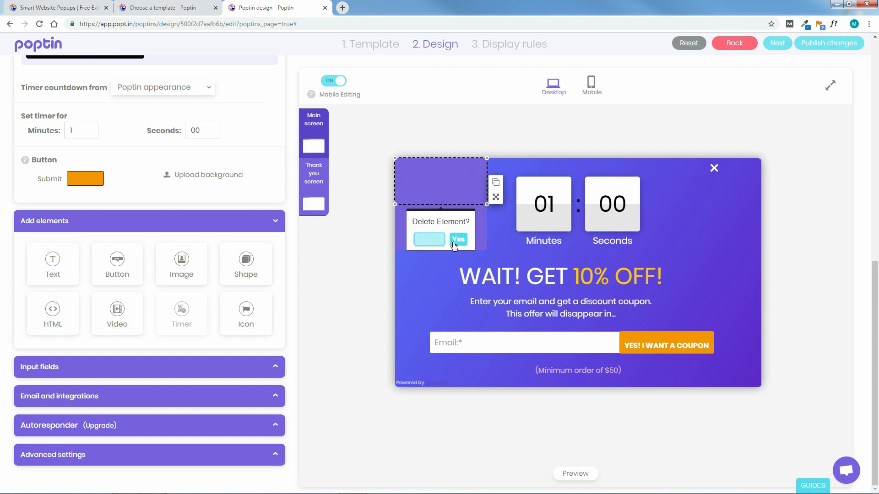
click(458, 240)
click(448, 200)
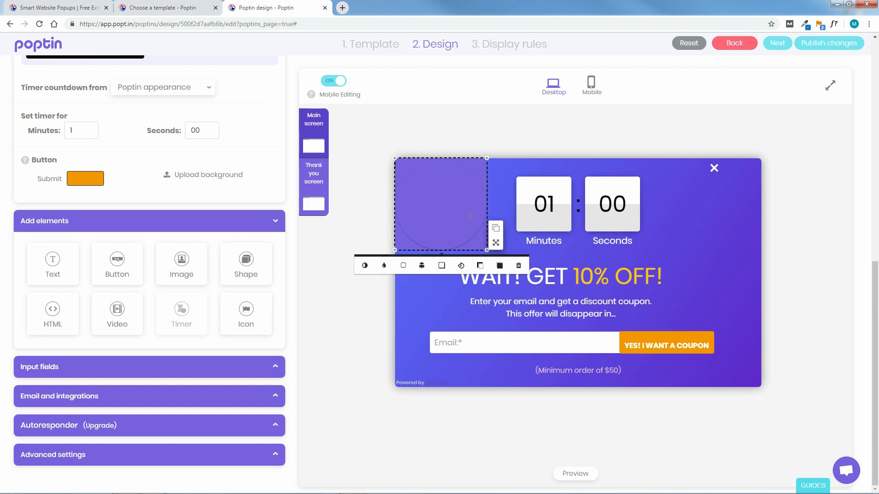
drag(448, 200, 604, 275)
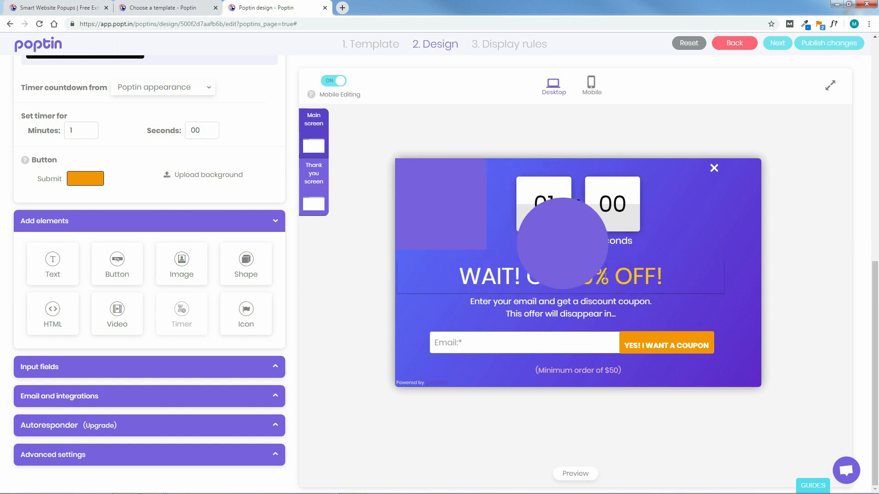
click(584, 249)
click(637, 303)
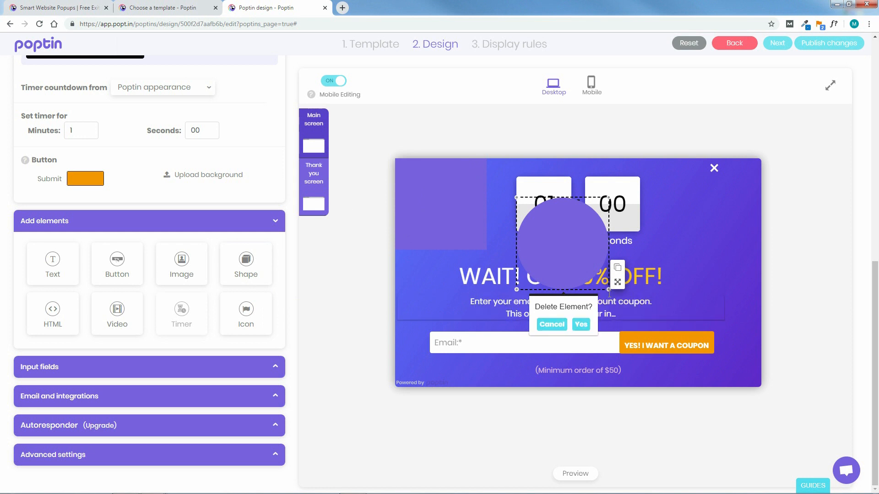
click(580, 325)
click(462, 213)
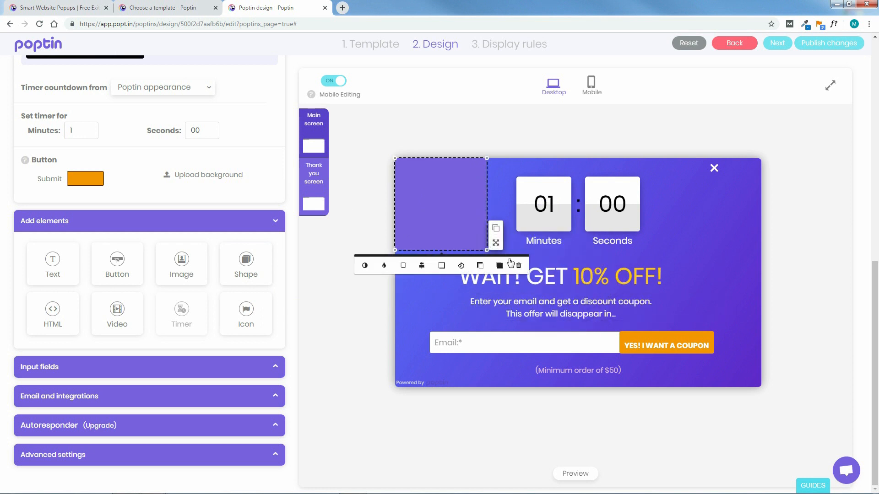
click(511, 264)
click(458, 285)
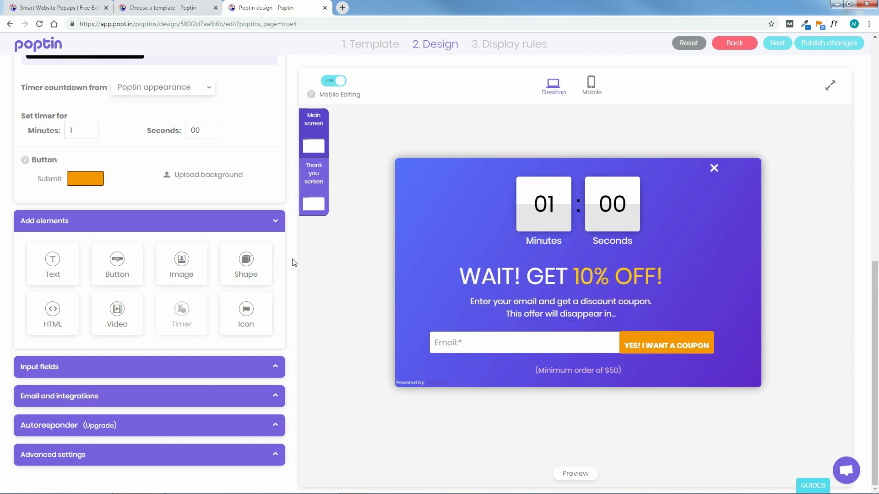
Step: Try the horizontal layout for the popup's input fields and return to the vertical layout
click(274, 369)
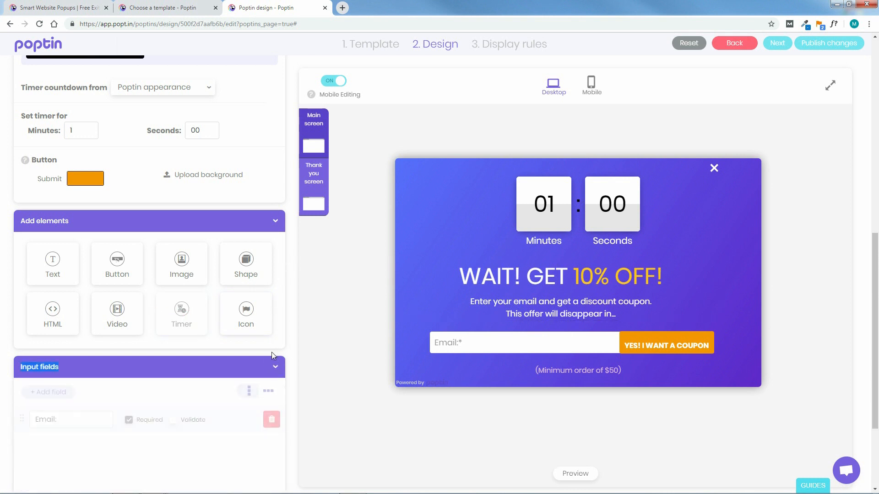
scroll(877, 341, down, 3)
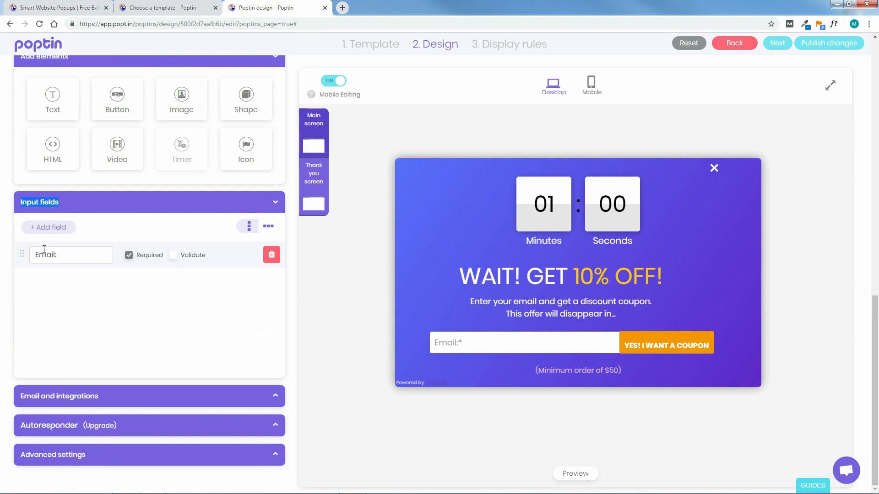
click(129, 258)
click(270, 230)
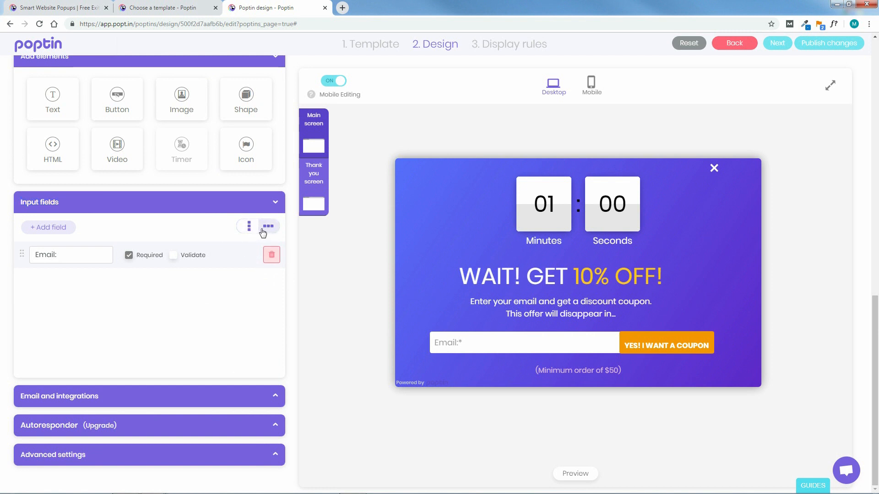
click(249, 227)
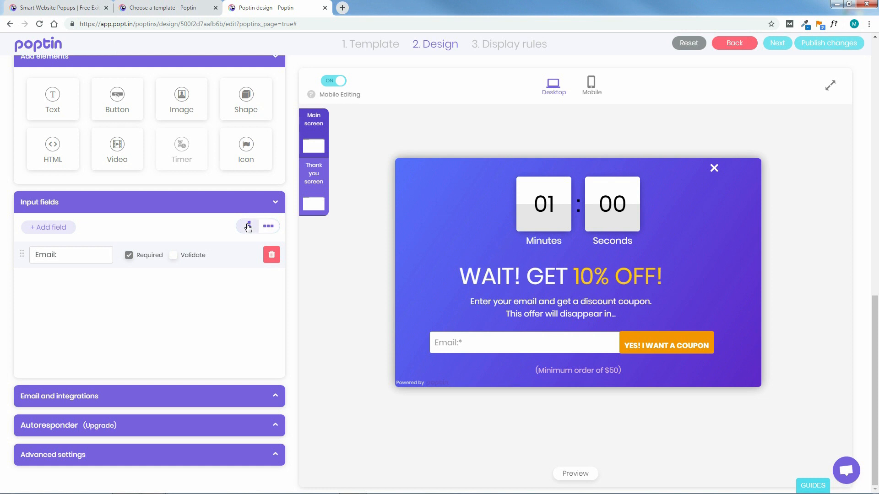
click(276, 204)
Step: In the email and integration settings, switch Send email off and back on
click(275, 396)
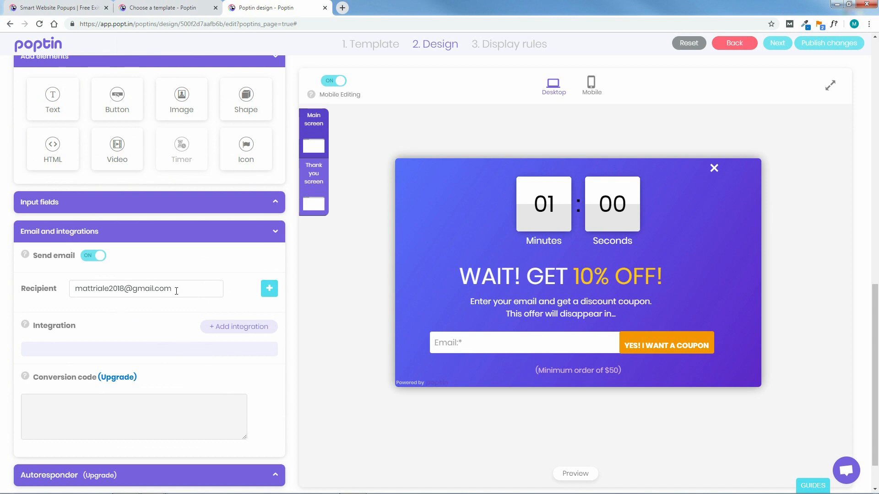
drag(181, 288, 63, 292)
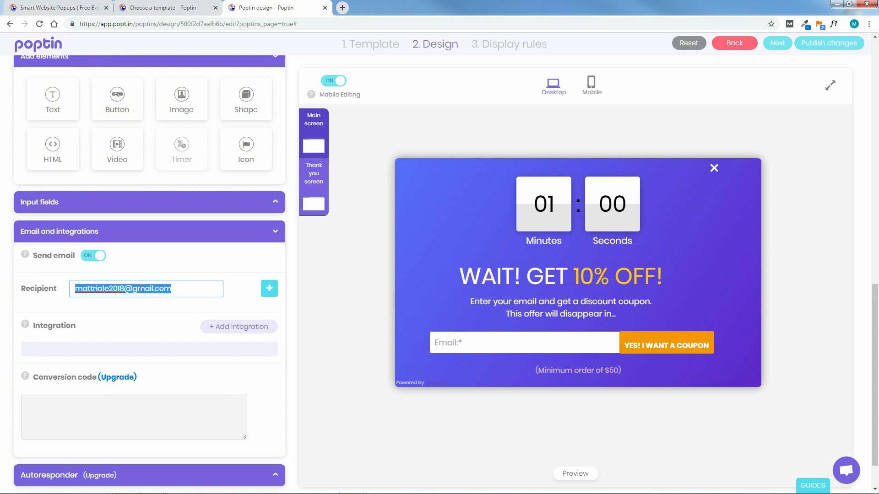
click(148, 275)
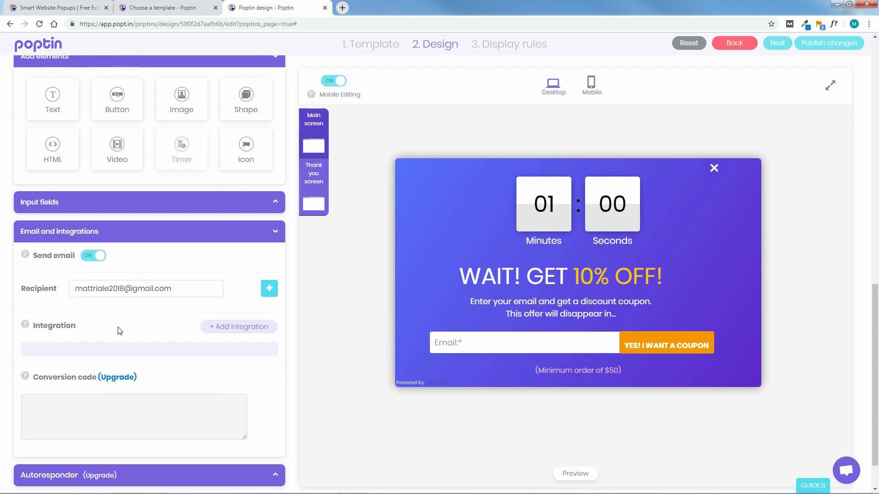
click(102, 257)
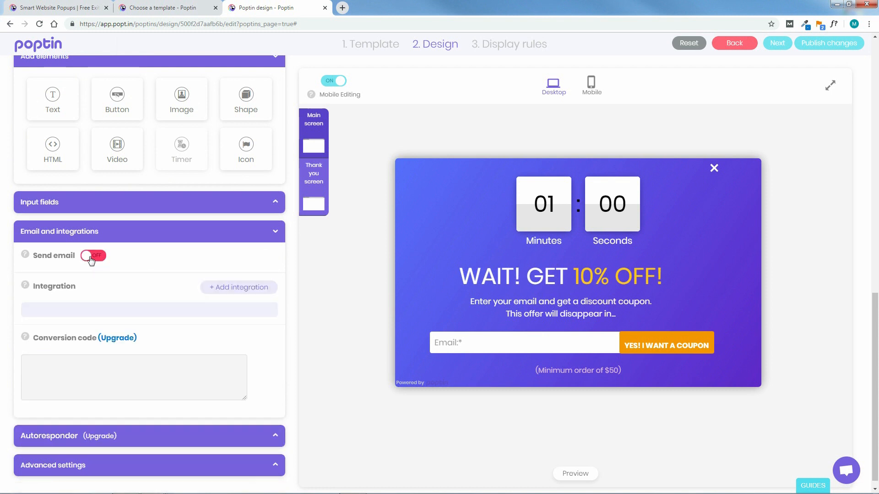
click(89, 257)
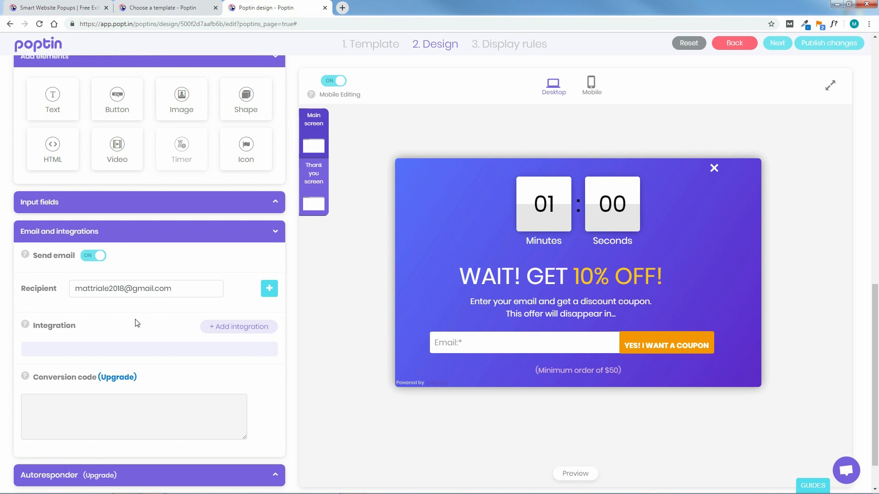
Step: Browse the services offered for integration and cancel the selection
click(225, 328)
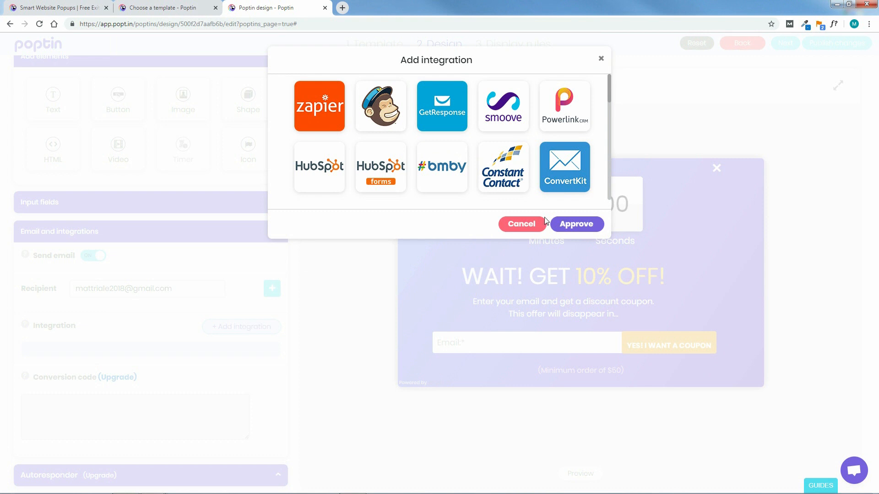
scroll(610, 90, down, 2)
drag(615, 120, 611, 83)
click(514, 228)
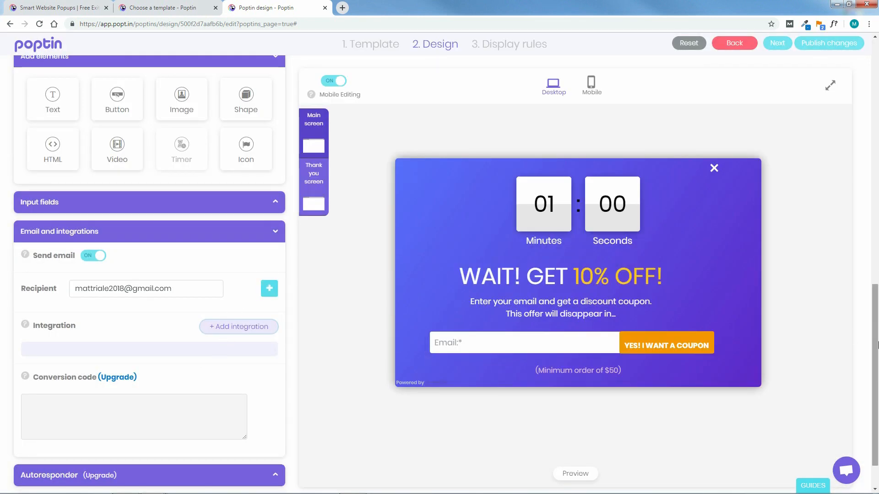
Step: Expand the autoresponder settings and check the option for sending an autoresponder
scroll(255, 391, down, 1)
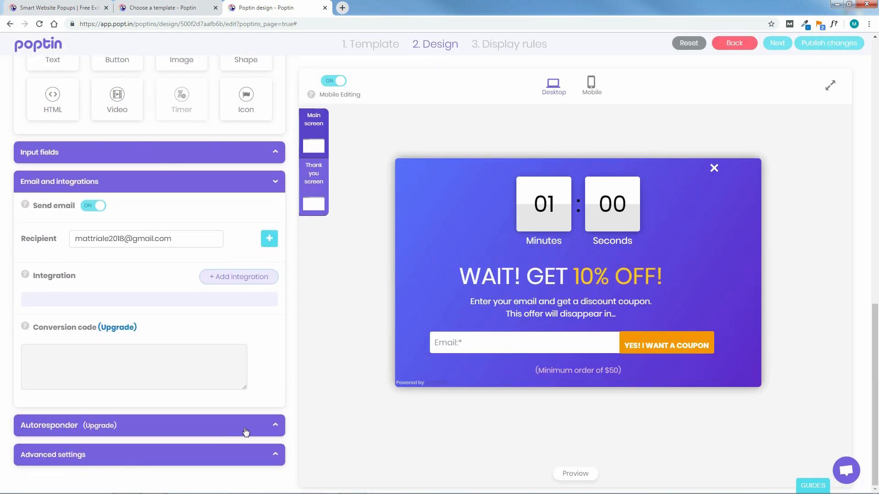
click(275, 426)
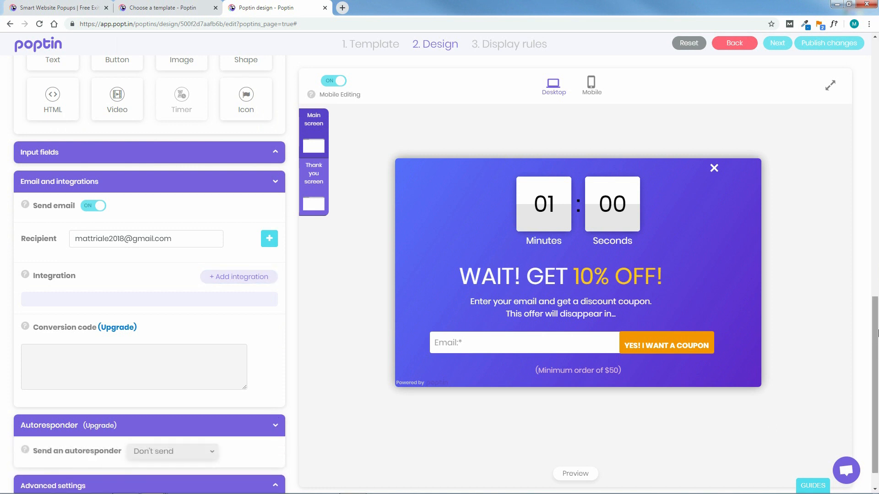
scroll(877, 333, down, 1)
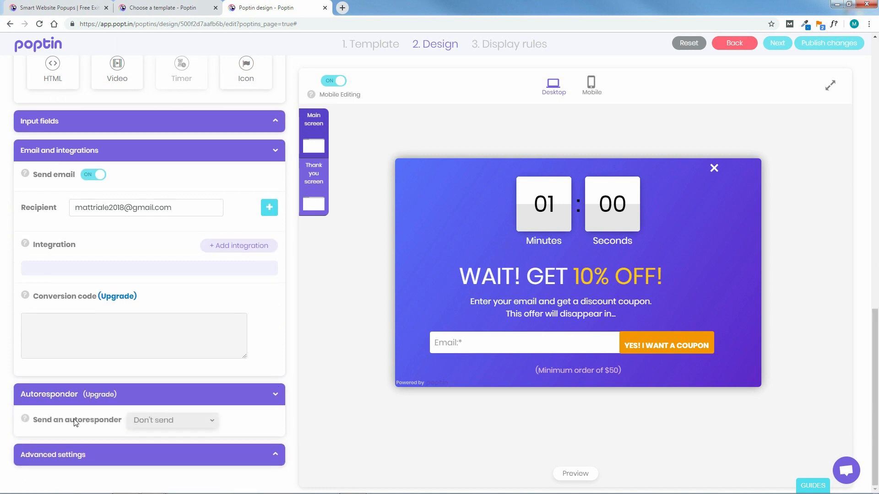
mouse_move(26, 422)
Step: Expand the advanced settings, review their options, and preview the popup
click(277, 454)
scroll(877, 392, down, 7)
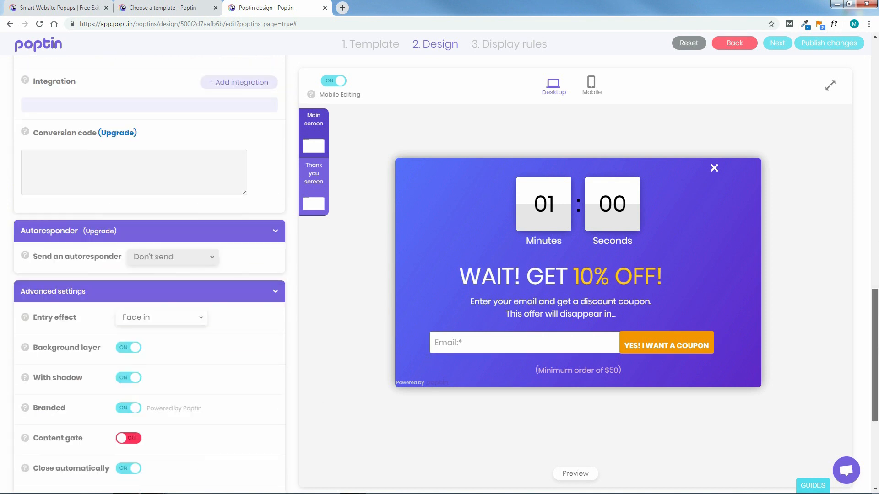
drag(878, 394, 878, 413)
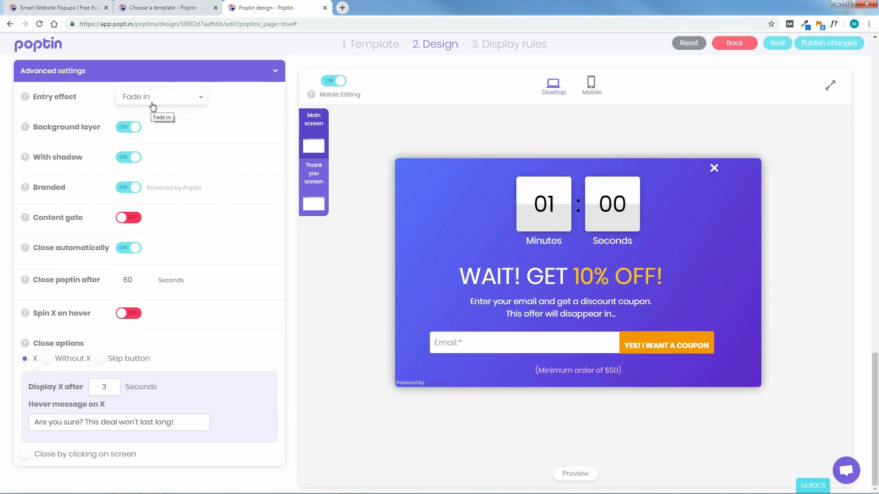
click(575, 475)
click(575, 159)
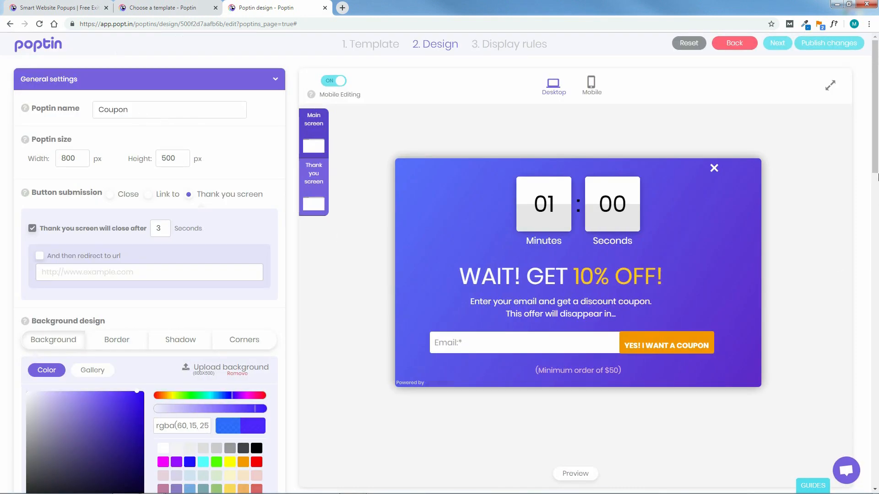
Step: Set the popup's entry effect to Slide in top in the advanced settings
scroll(199, 104, down, 15)
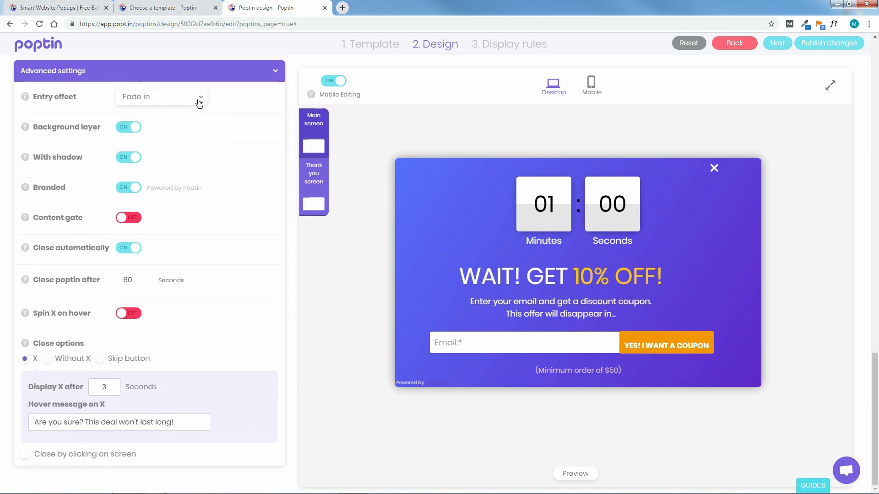
click(199, 103)
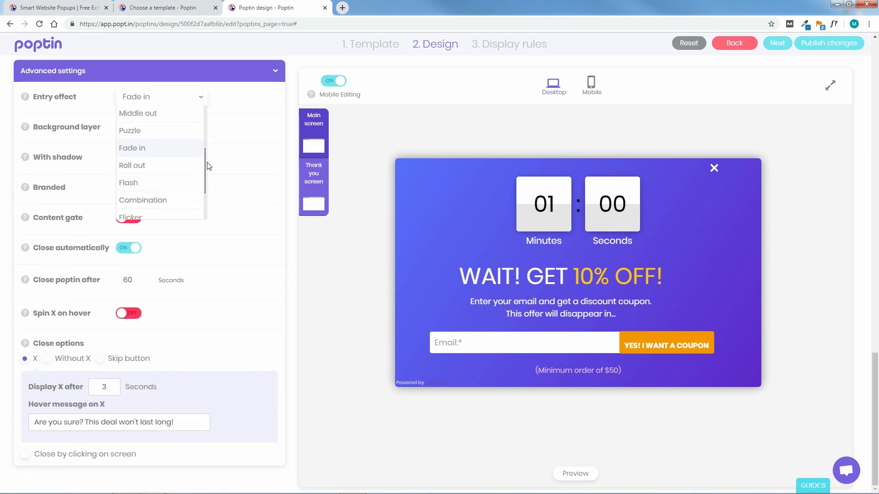
scroll(205, 161, up, 3)
click(151, 114)
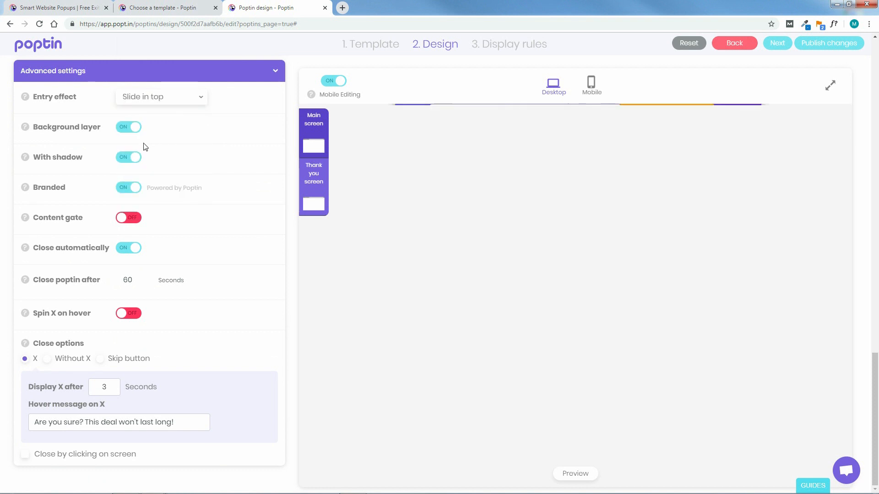
Step: Set the popup's entry effect to Fold and switch its shadow off and back on
click(180, 104)
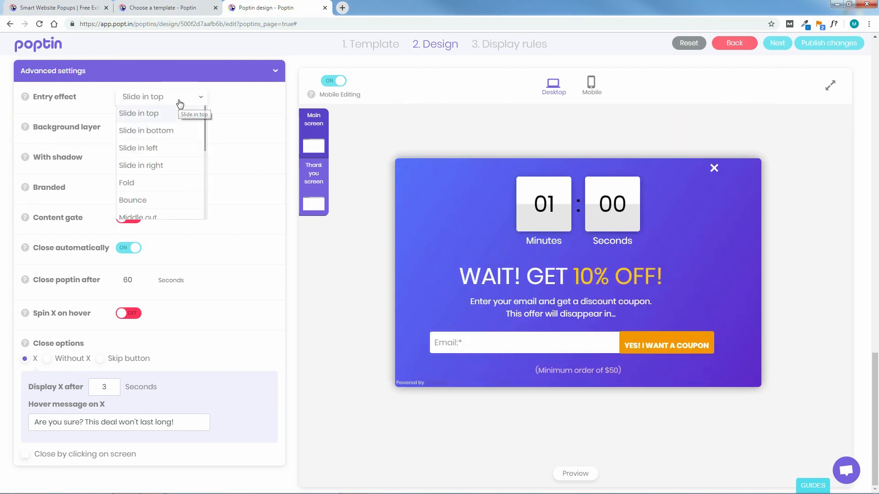
click(144, 184)
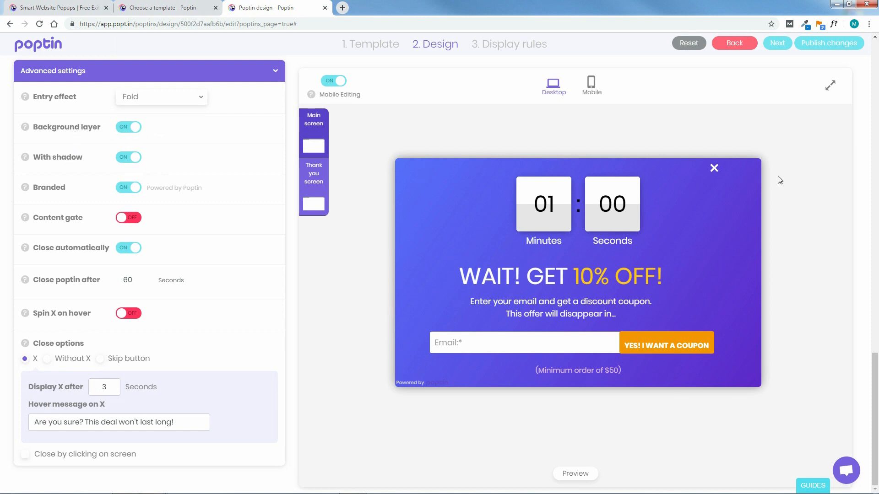
click(134, 161)
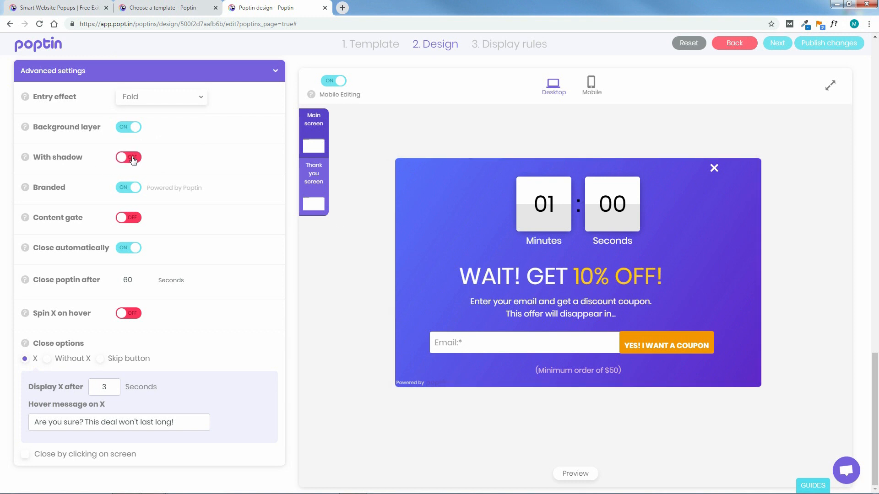
click(130, 158)
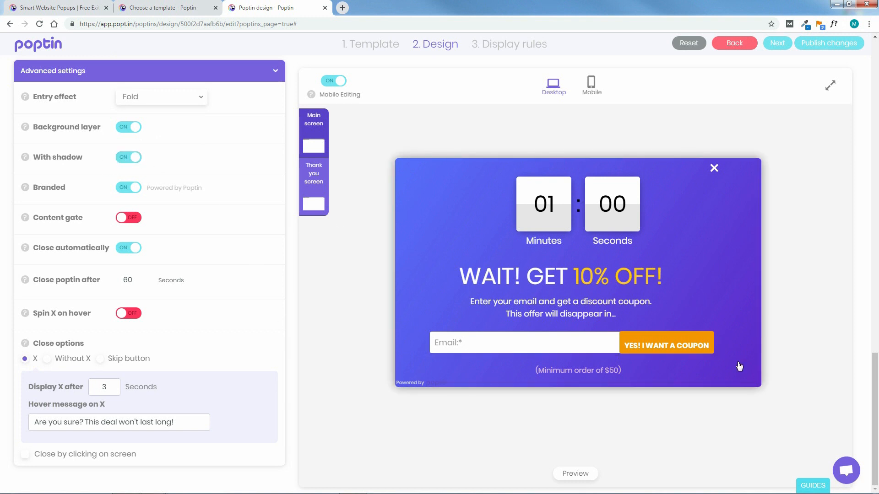
Step: Give the popup background a solid border and fine-tune the border width
drag(877, 387, 853, 129)
scroll(177, 207, up, 1)
click(122, 177)
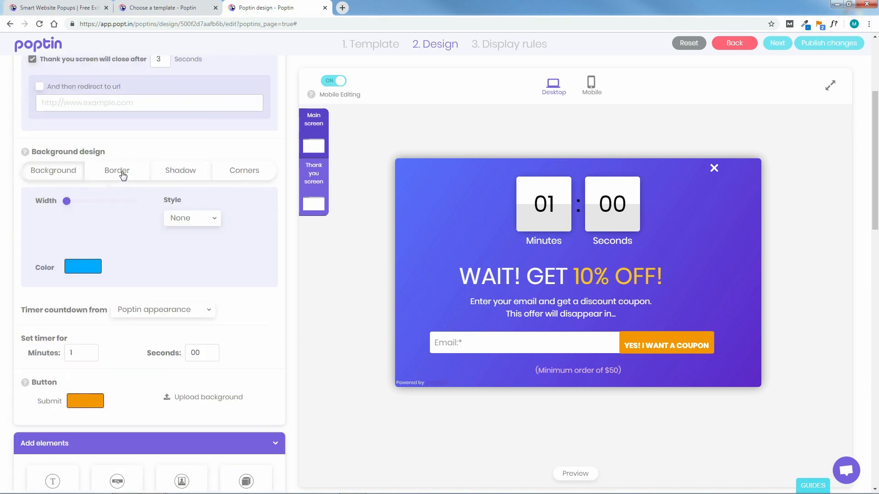
drag(67, 205, 83, 206)
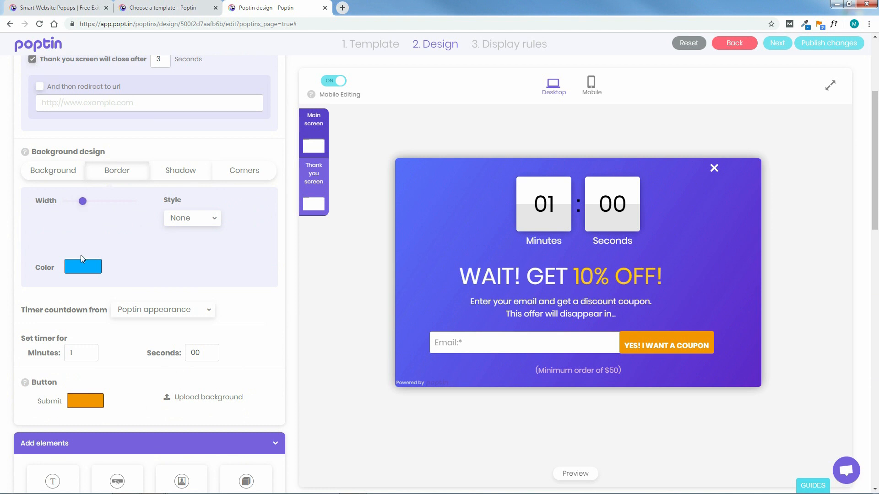
click(176, 223)
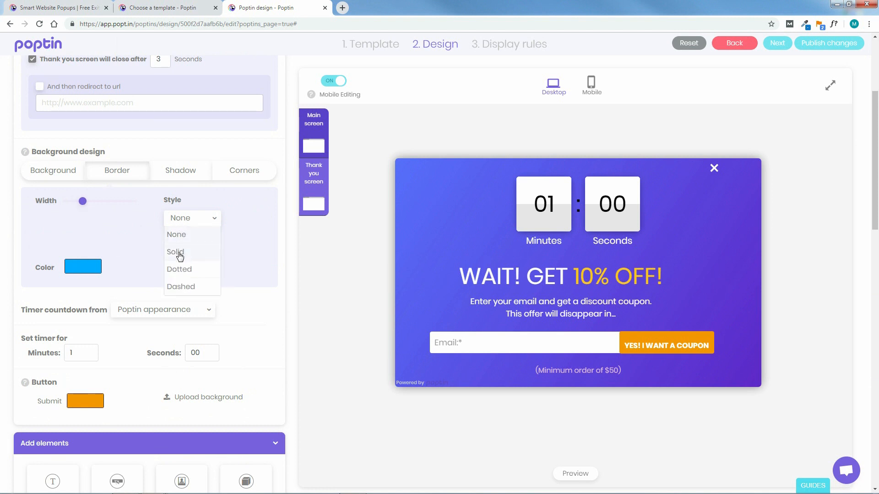
click(178, 254)
drag(82, 204, 76, 204)
Step: Try the Dotted and Dashed border styles on the popup background and return the style to None
click(186, 223)
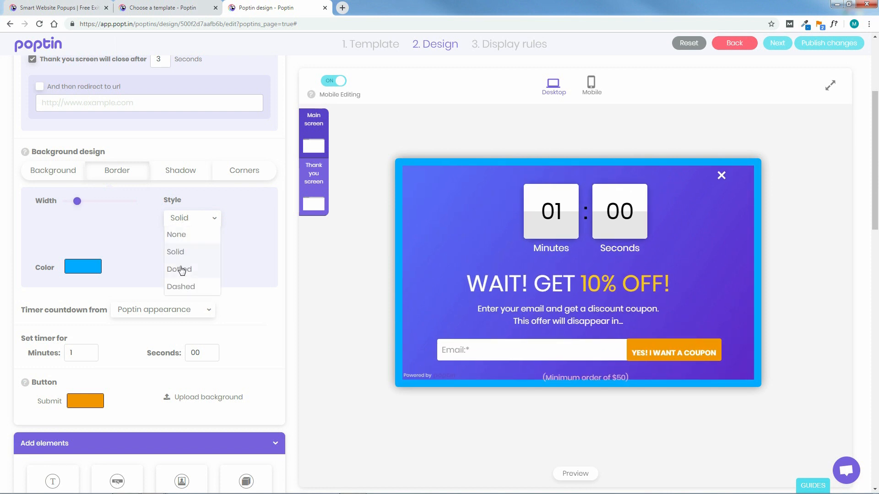
click(180, 269)
click(203, 224)
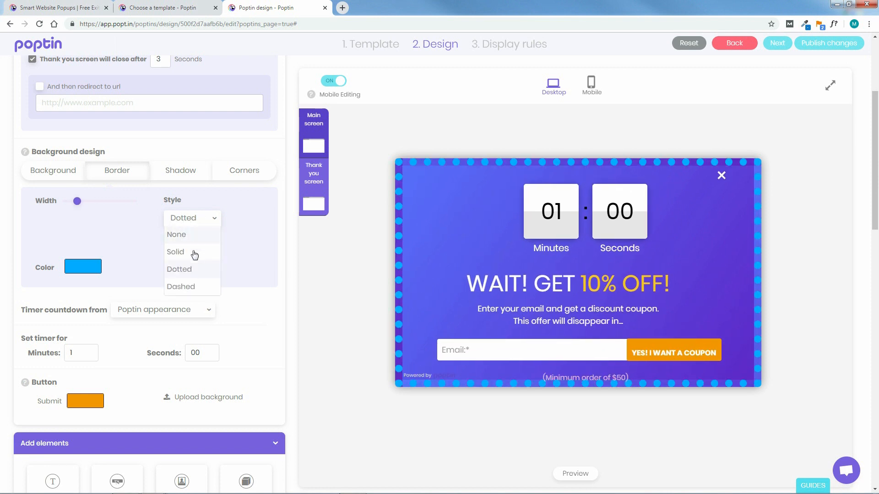
click(189, 287)
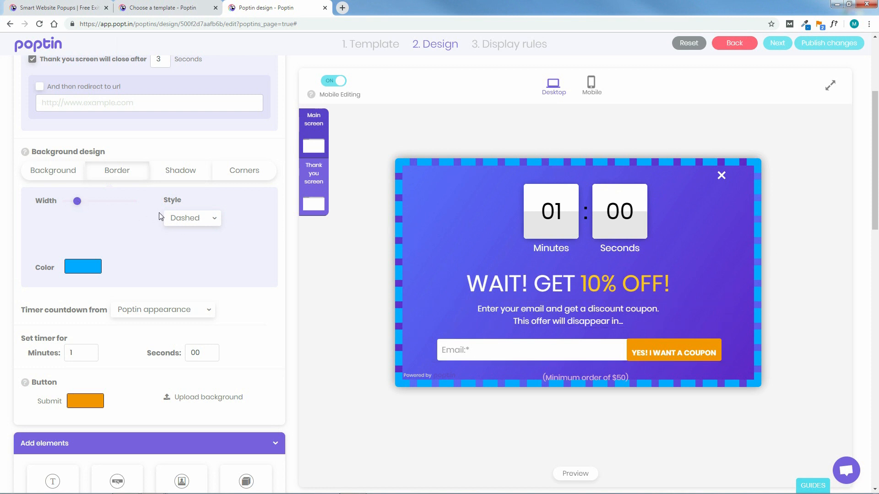
click(182, 220)
click(181, 234)
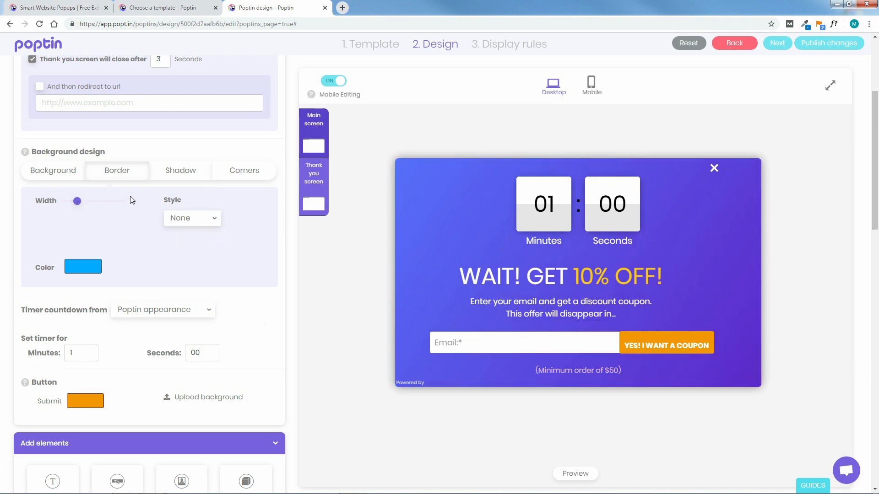
Step: Slightly adjust the blur, opacity and X offset of the popup background's shadow, and slightly round its corners
click(181, 173)
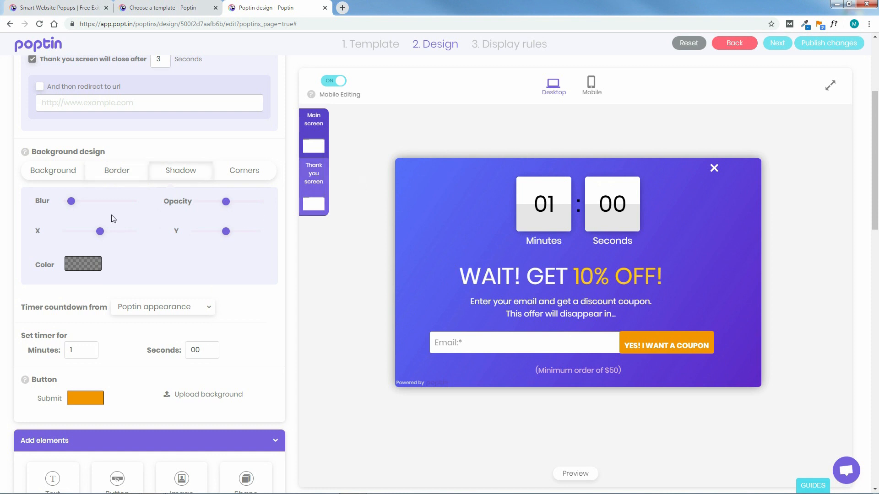
mouse_move(71, 204)
mouse_down()
mouse_move(110, 209)
mouse_move(63, 212)
mouse_move(74, 210)
mouse_up()
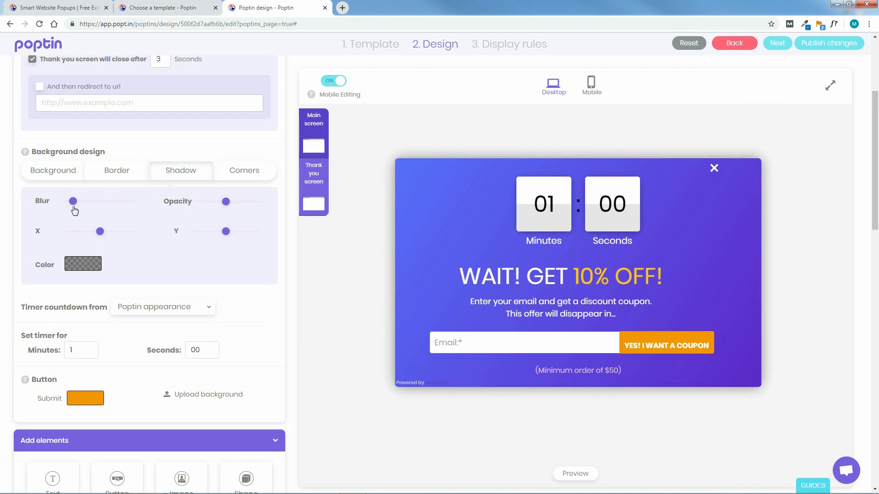
mouse_move(224, 206)
mouse_down()
mouse_move(267, 213)
mouse_move(197, 214)
mouse_move(226, 213)
mouse_up()
mouse_move(100, 235)
mouse_down()
mouse_move(108, 234)
mouse_move(86, 235)
mouse_move(102, 237)
mouse_up()
click(244, 170)
drag(93, 202, 103, 221)
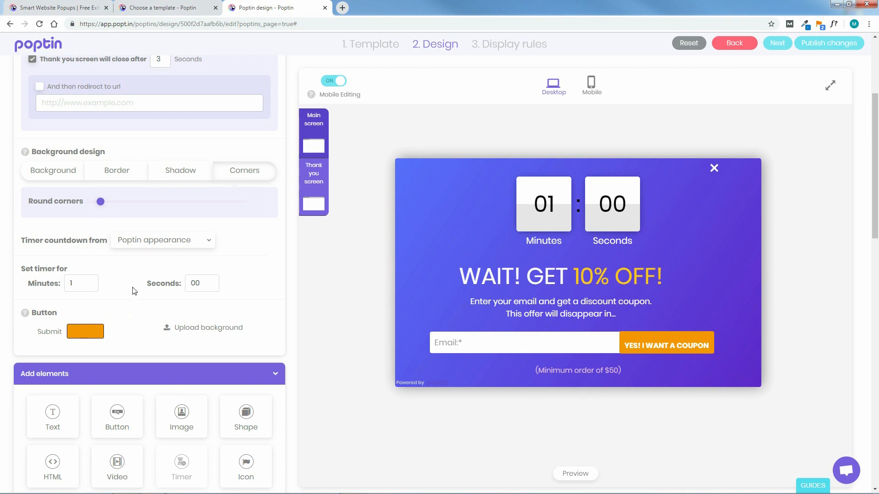
Step: Try to turn off the Poptin branding, cancel the upgrade, and switch Spin X on hover on and back off
drag(878, 207, 877, 454)
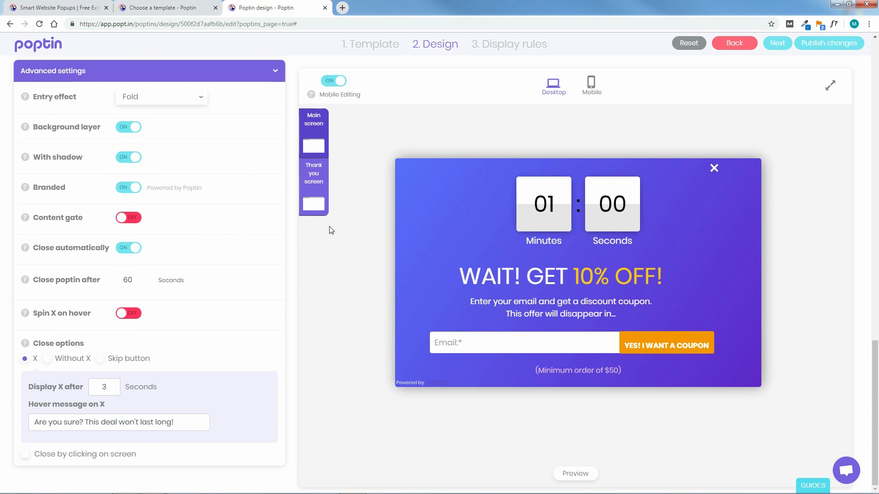
click(136, 192)
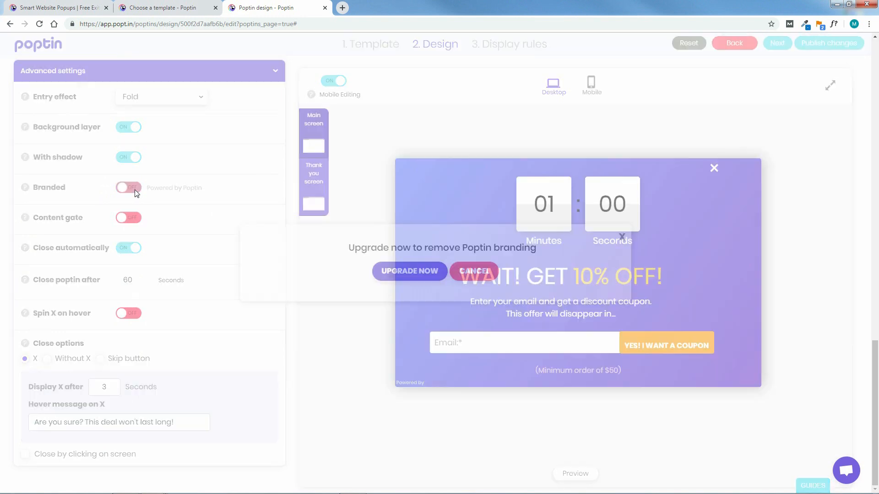
click(474, 273)
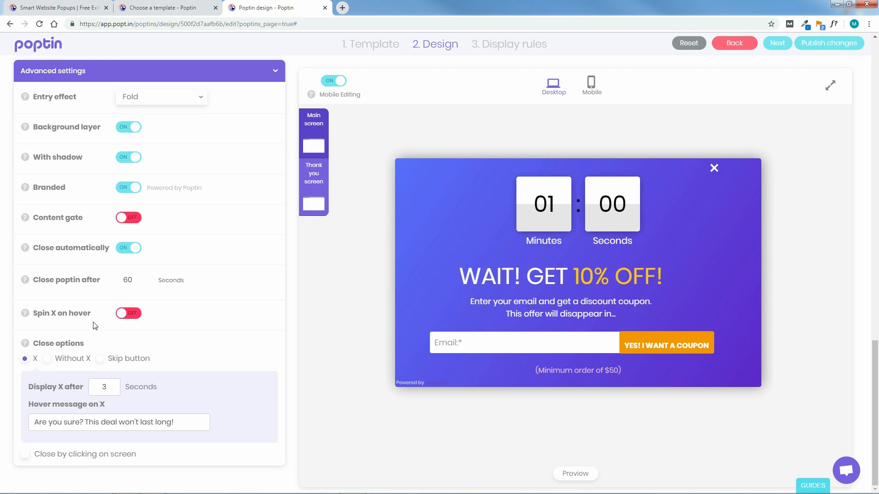
click(123, 315)
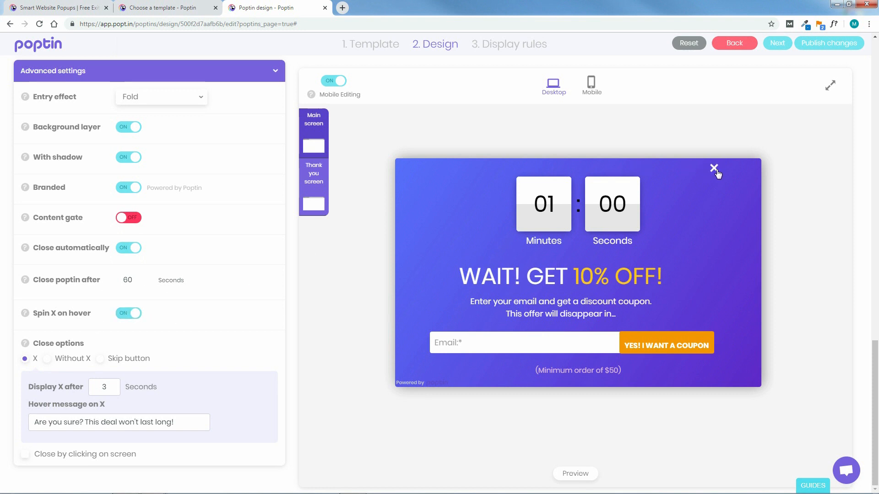
click(136, 315)
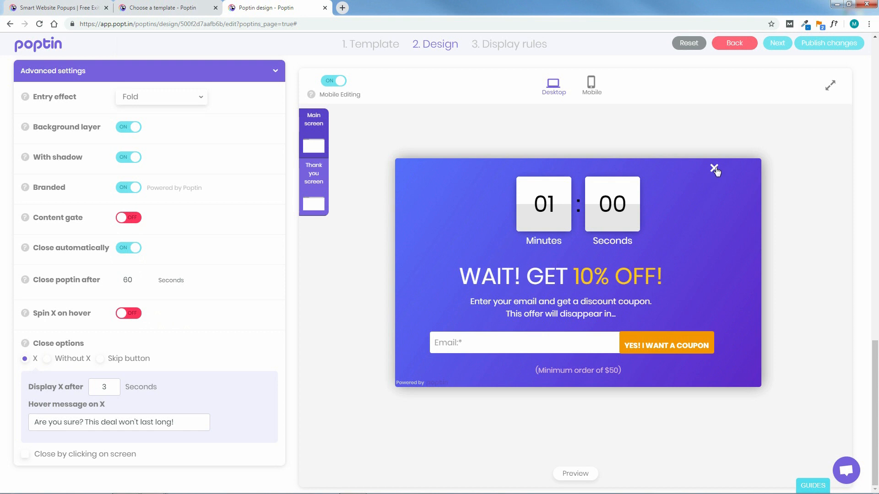
Step: Try the Without X, Skip button and close-by-clicking-on-screen options, and restore the X close option
click(48, 359)
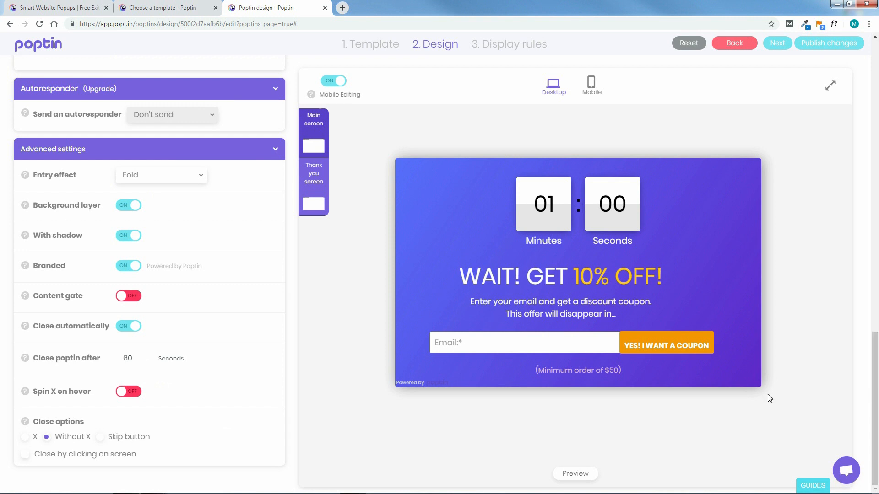
click(100, 438)
click(26, 437)
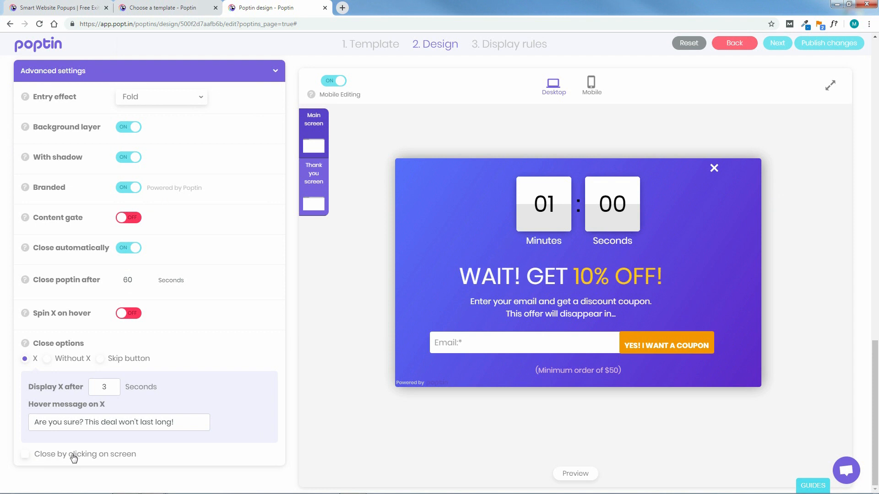
click(41, 457)
click(25, 455)
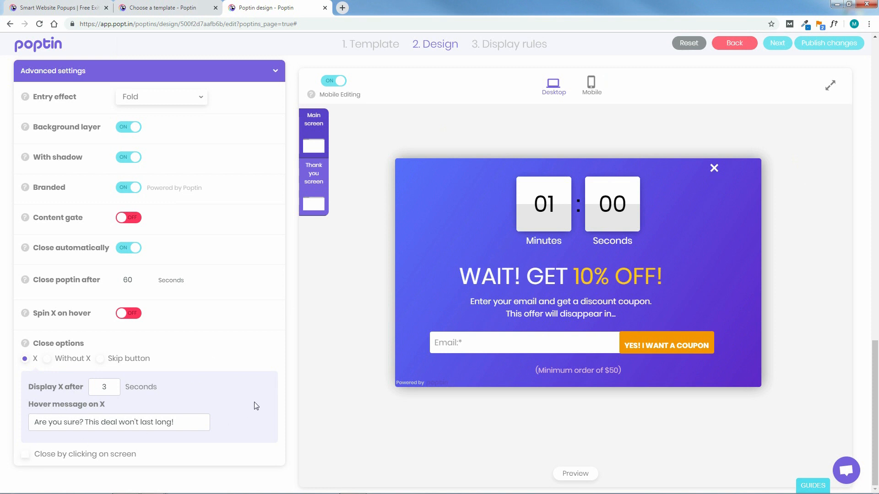
Step: Preview the popup, close the preview, and examine the hover message set for the X in the advanced settings
click(575, 474)
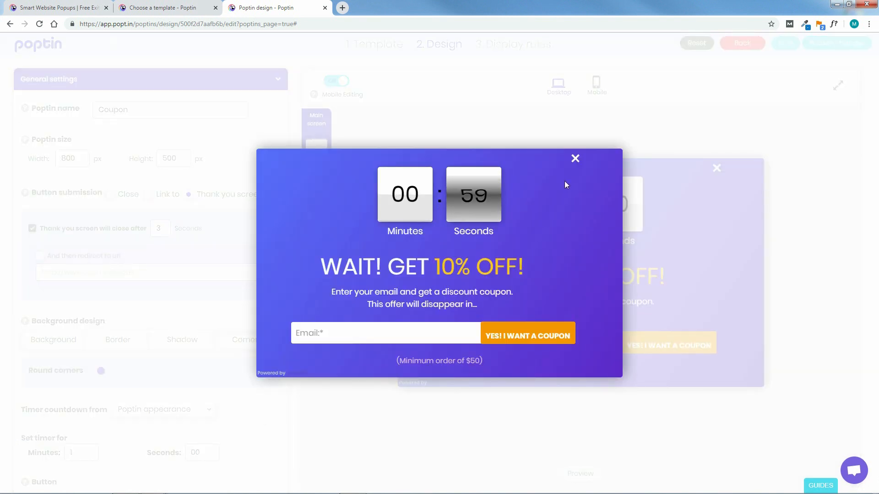
click(576, 159)
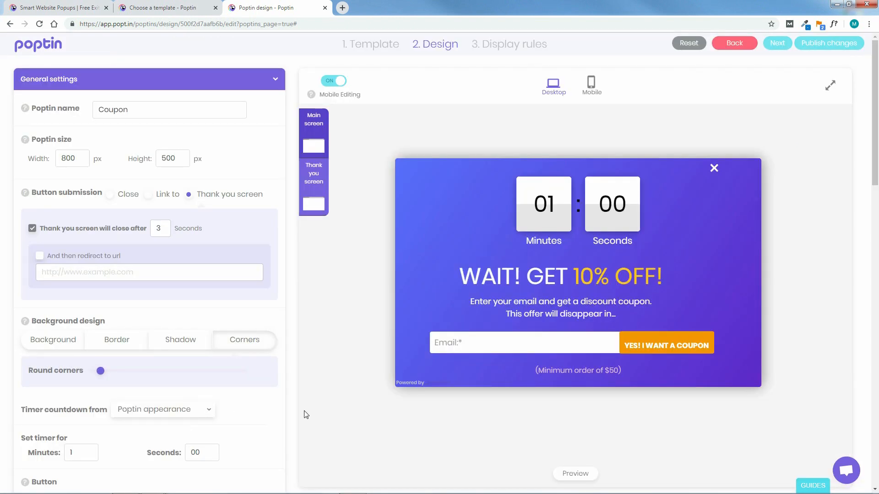
scroll(48, 424, down, 15)
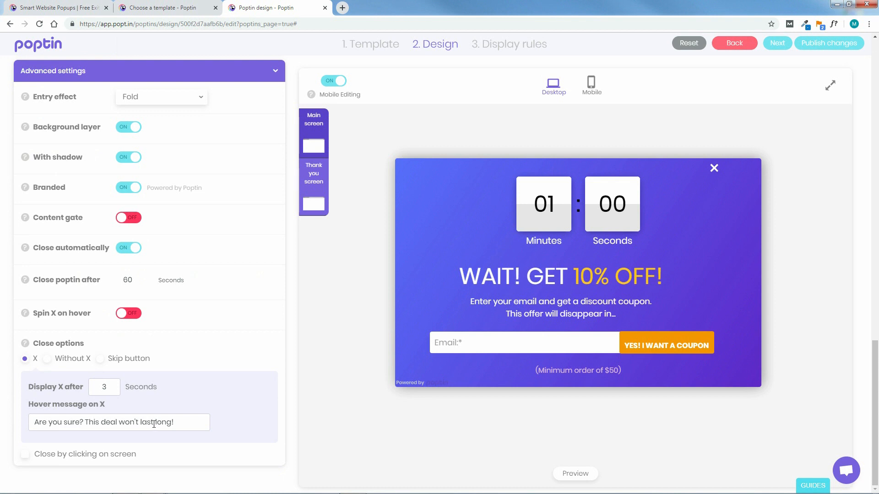
drag(177, 423, 30, 424)
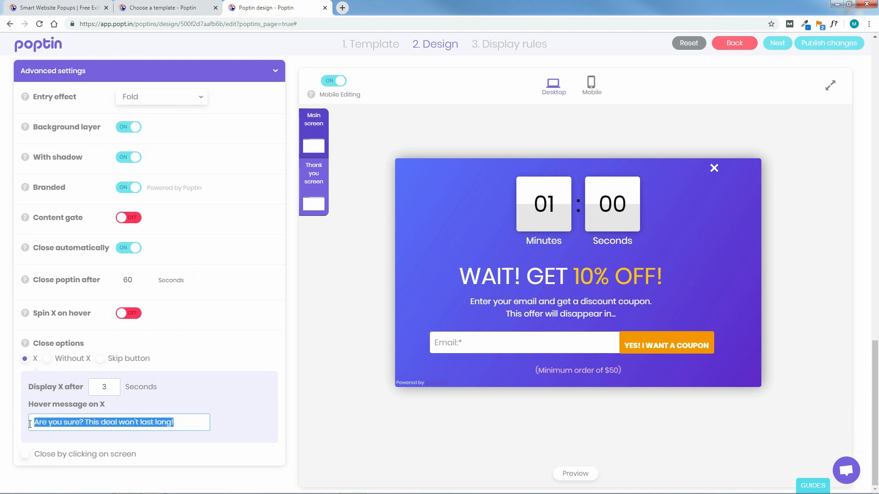
click(253, 435)
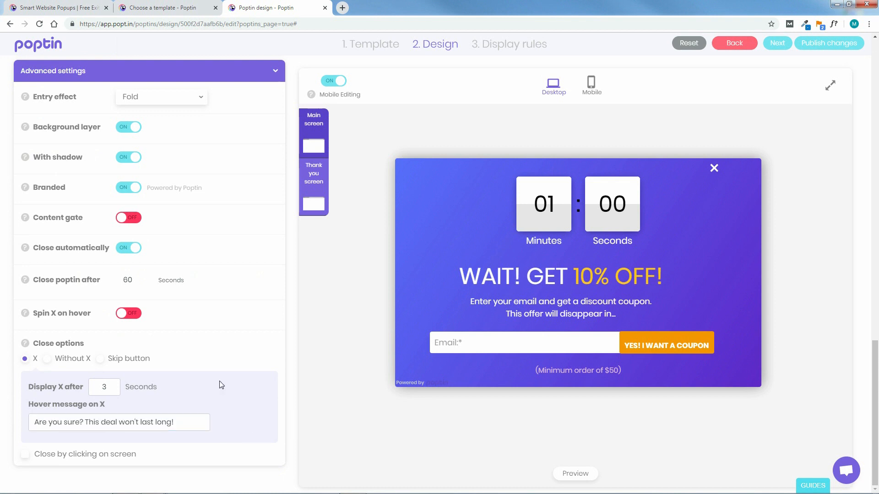
Step: Examine the thank you screen along with its closing and background design settings, and return to the main screen
drag(873, 392, 876, 370)
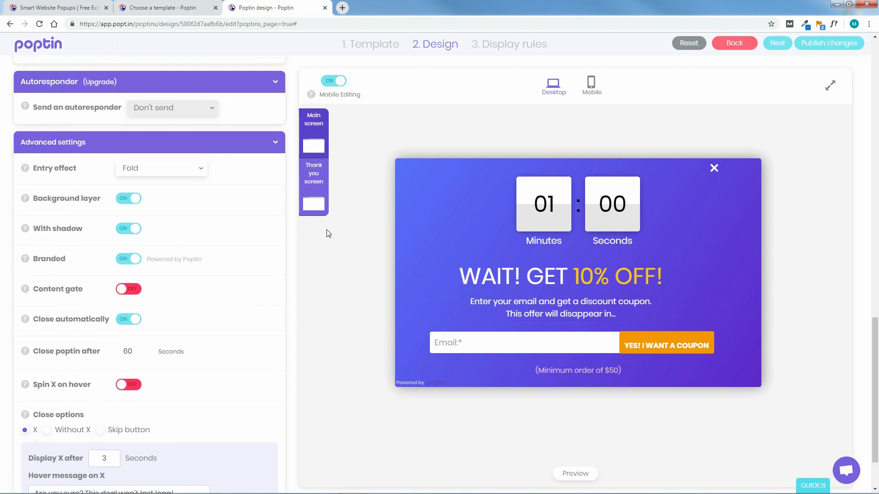
click(314, 177)
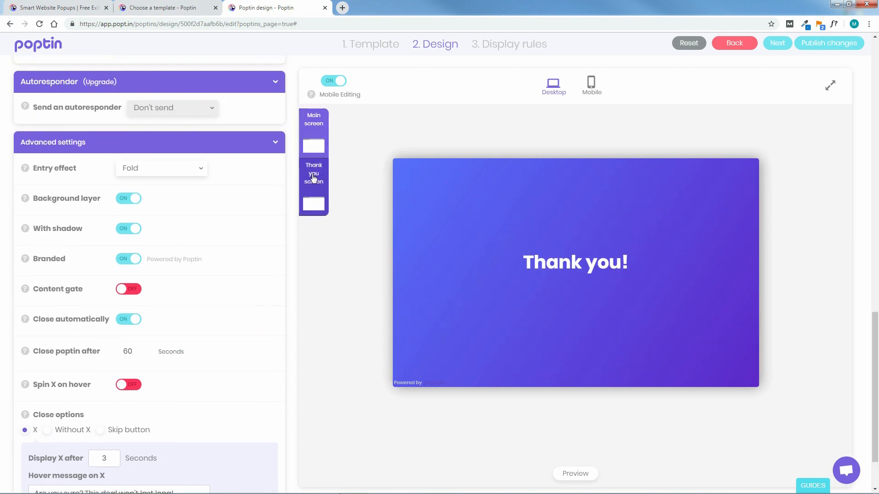
drag(877, 386, 877, 111)
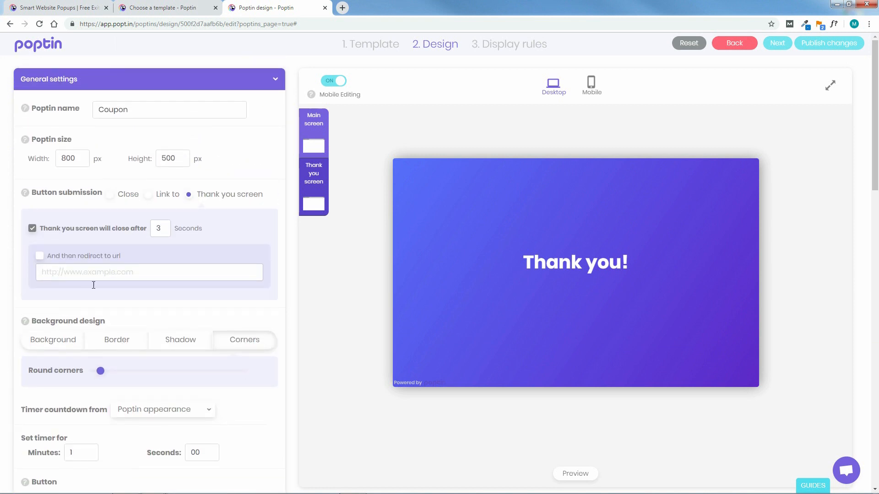
scroll(92, 344, down, 1)
click(45, 296)
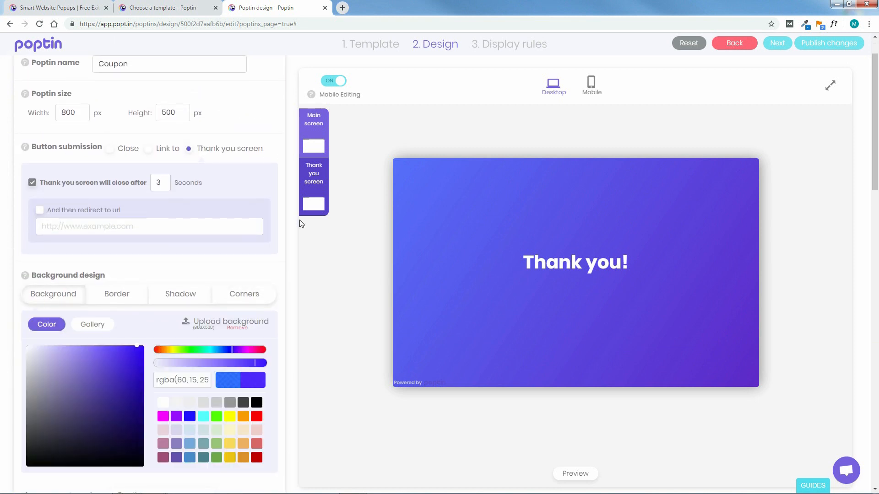
click(314, 138)
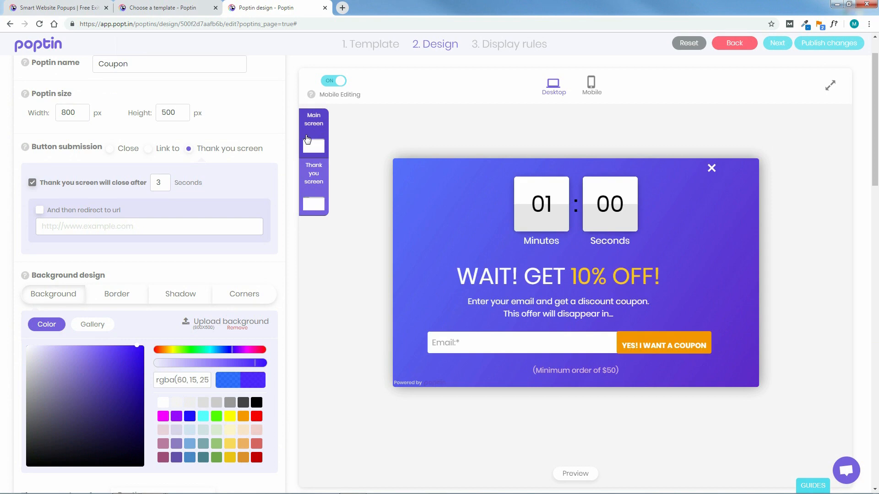
Step: Publish the changes made to the Coupon popup
drag(877, 153, 877, 454)
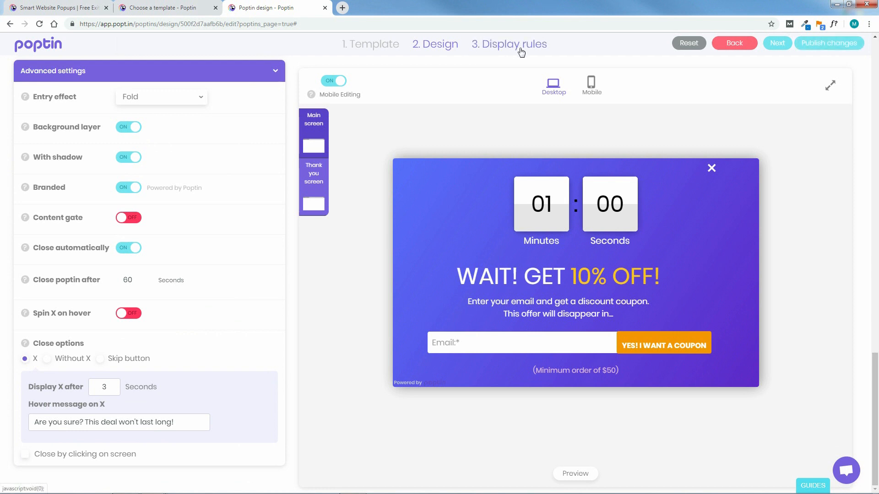
click(830, 44)
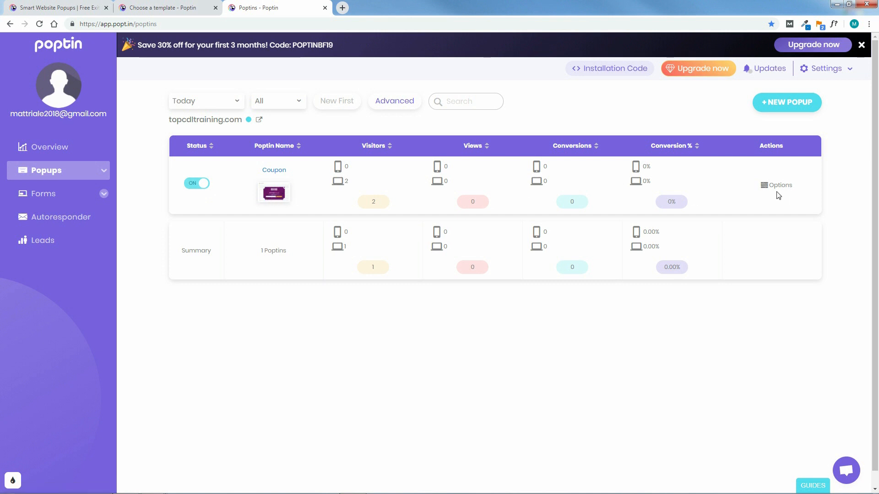
mouse_move(769, 188)
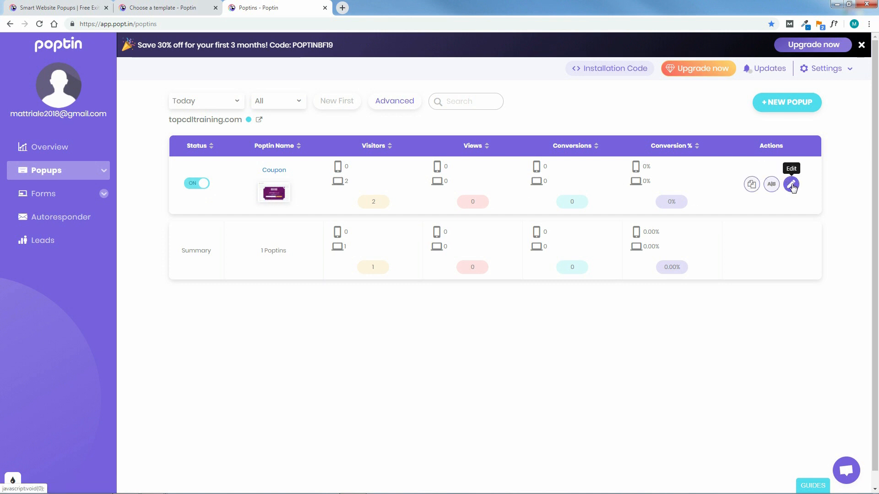
Step: Open the Coupon popup's design, leave it unsaved for the display rules, and expand the On-click trigger's direct link
click(792, 186)
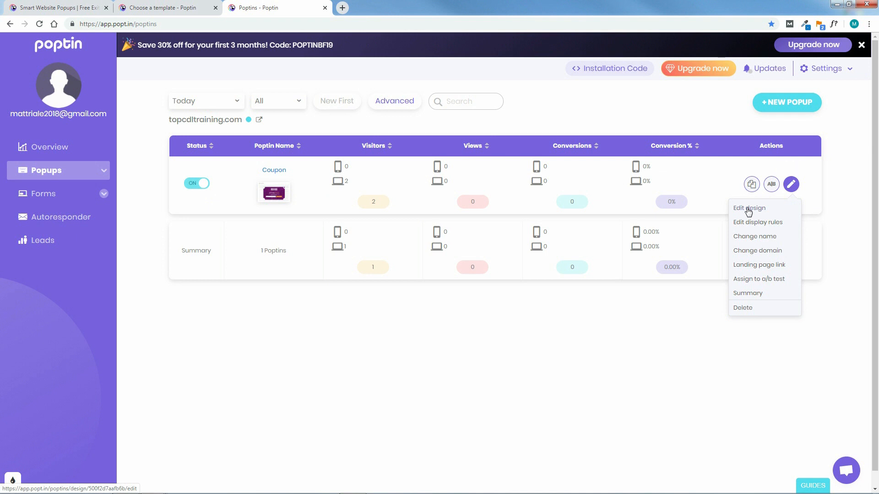
click(749, 208)
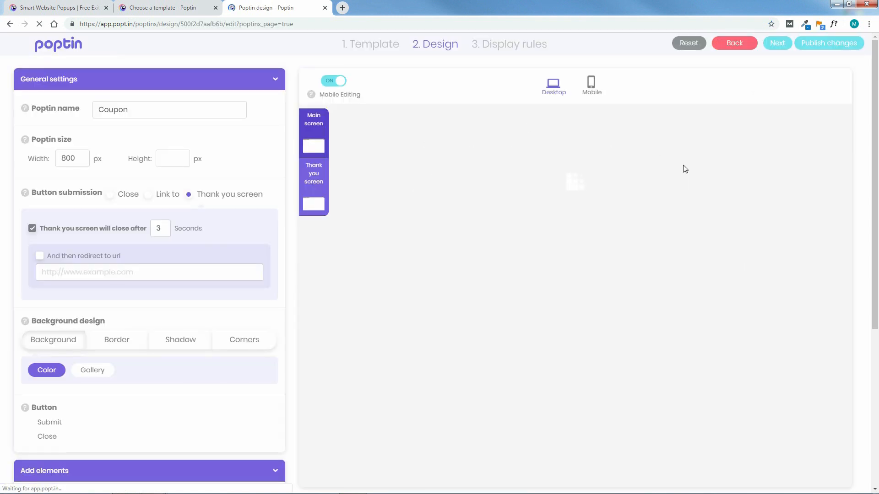
click(515, 49)
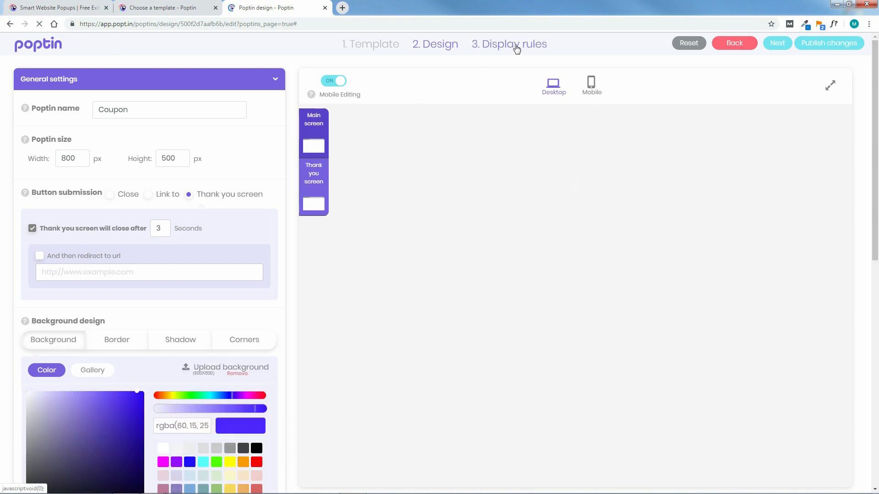
click(516, 48)
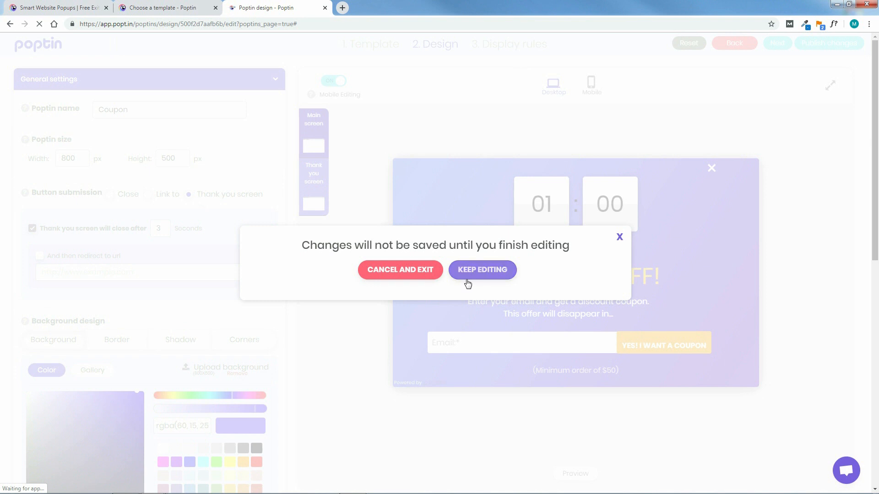
click(402, 274)
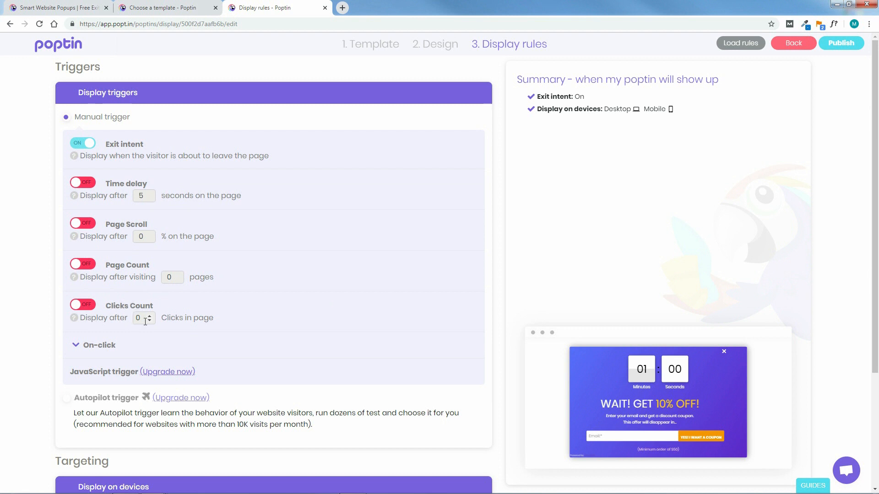
click(76, 346)
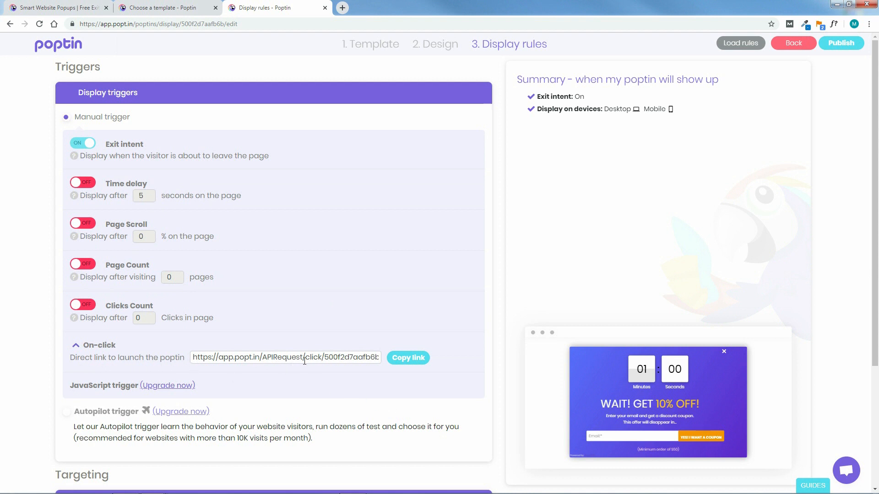
Step: Try switching off the Mobile and Desktop devices in the targeting rules, and switch both back on
scroll(223, 214, down, 4)
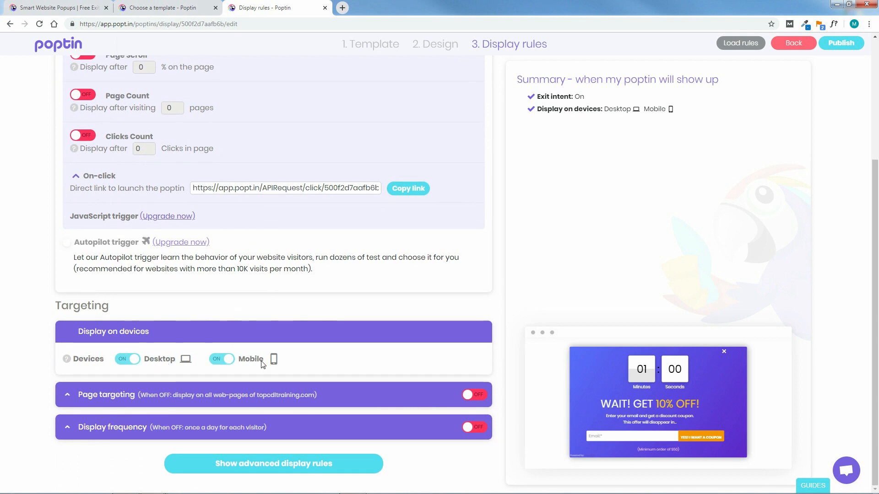
click(231, 362)
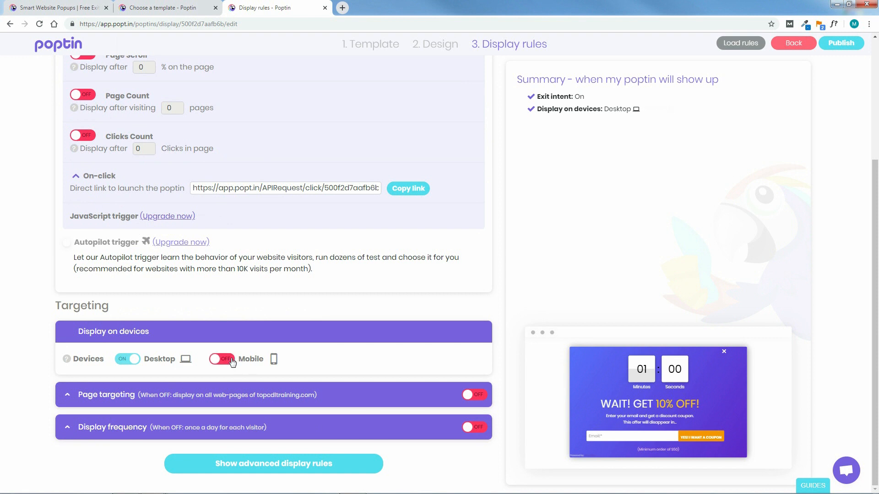
click(229, 360)
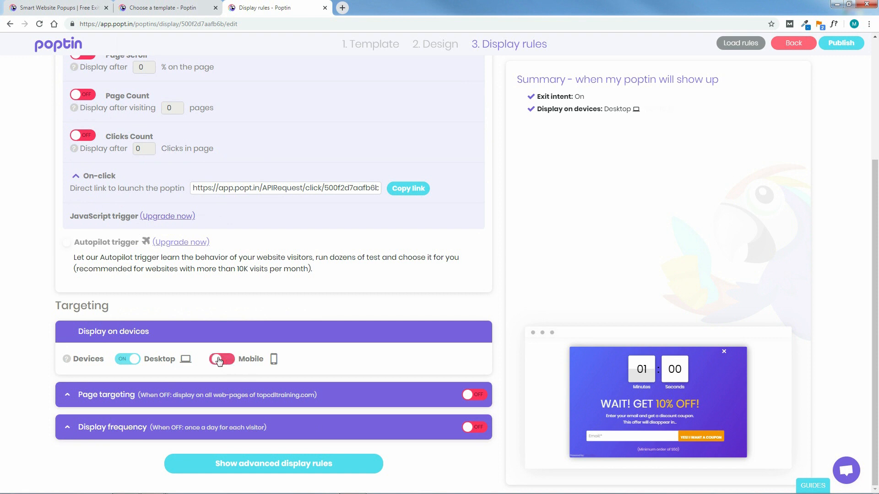
click(124, 363)
click(123, 361)
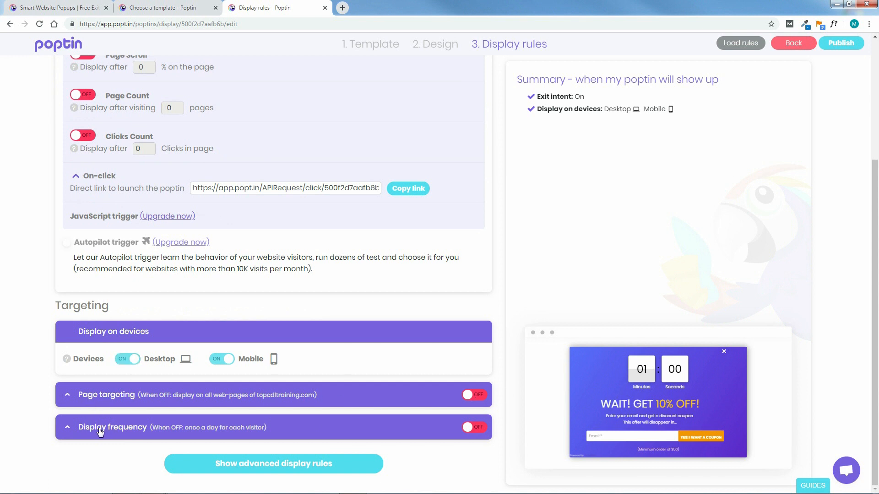
Step: Turn on the Display frequency rule and examine its visitor and repeat-display settings
click(474, 427)
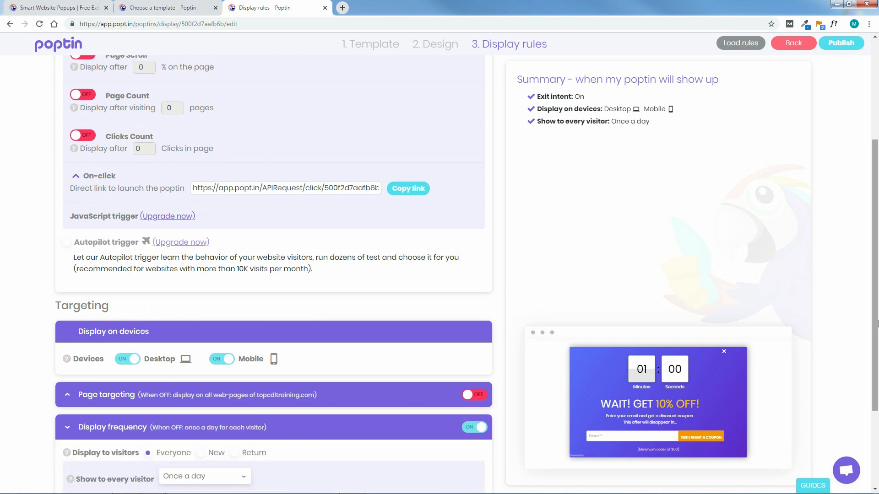
scroll(877, 314, down, 1)
scroll(876, 313, down, 2)
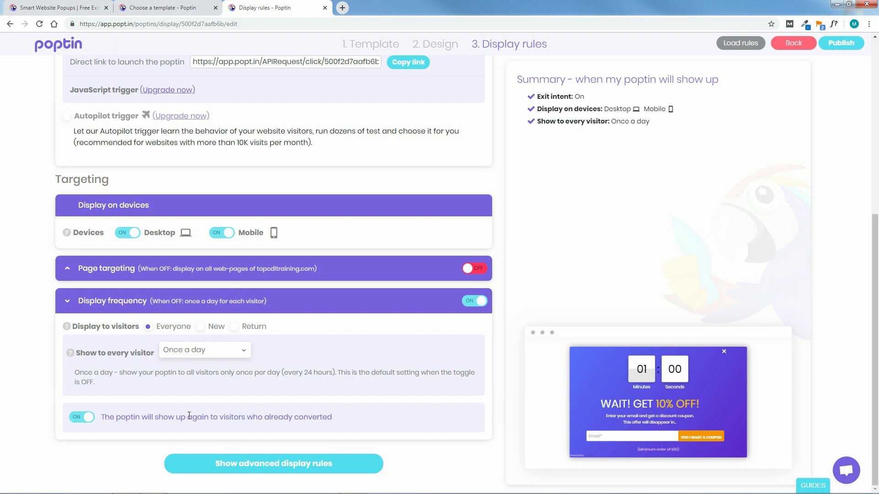
Step: Try Page targeting with its URL condition options, and switch off both Page targeting and Display frequency
click(469, 271)
click(152, 300)
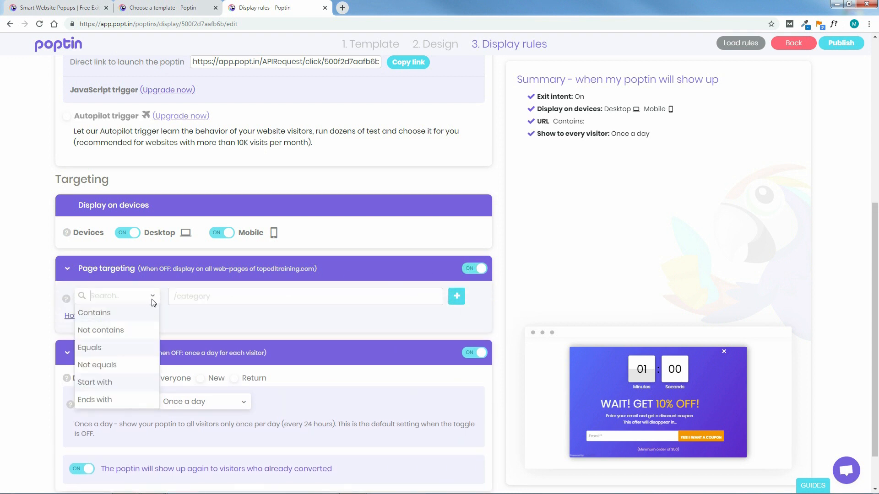
click(200, 319)
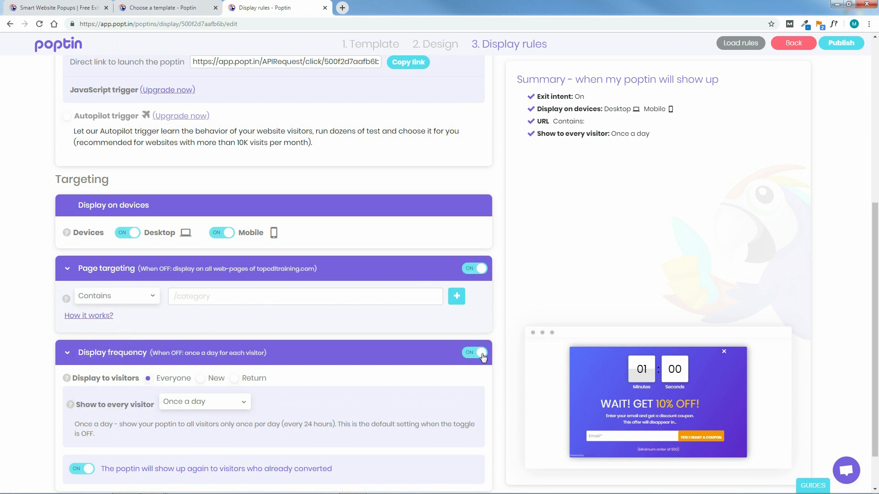
click(476, 270)
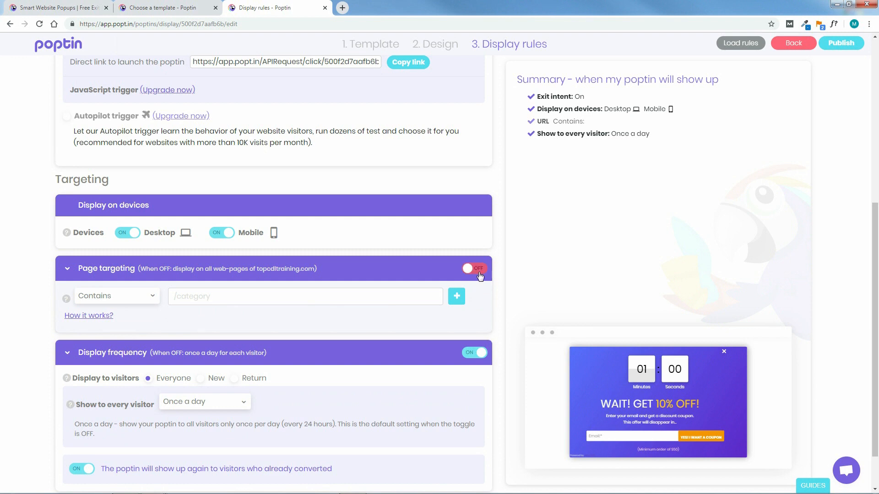
click(483, 351)
drag(878, 353, 877, 191)
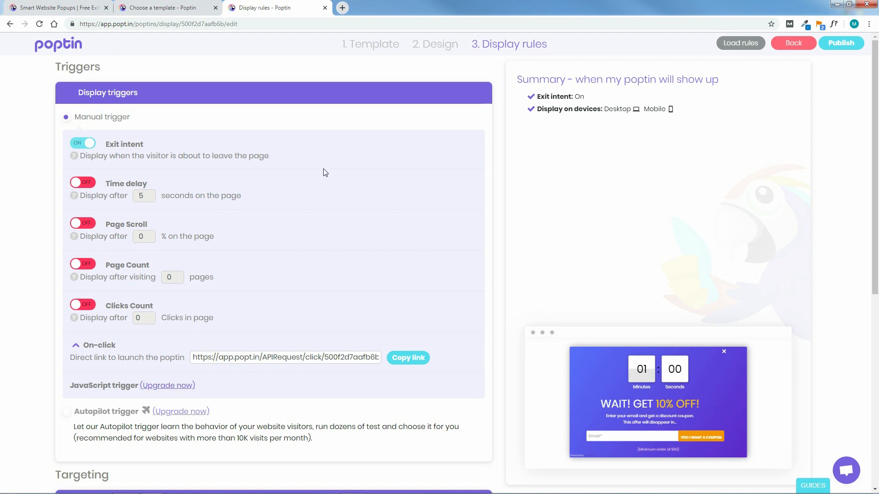
Step: Return to the design without saving the display rules, examine the popup's mobile version, and restore the desktop view
click(445, 46)
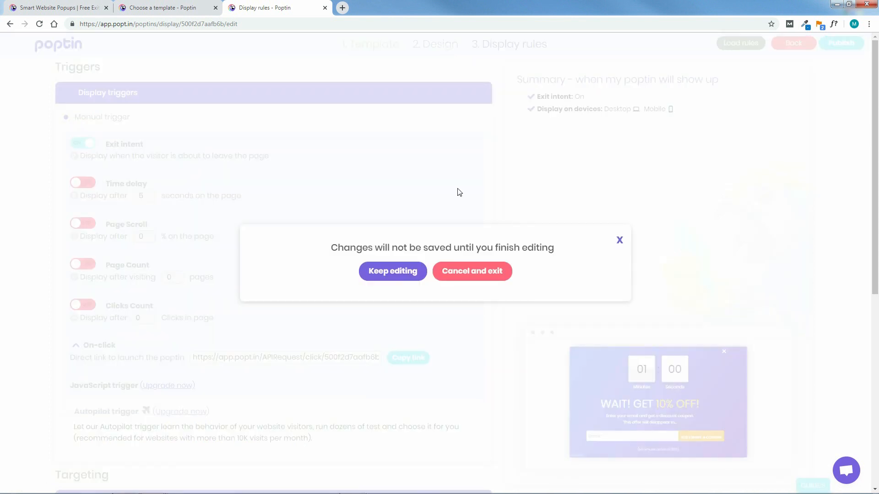
click(458, 275)
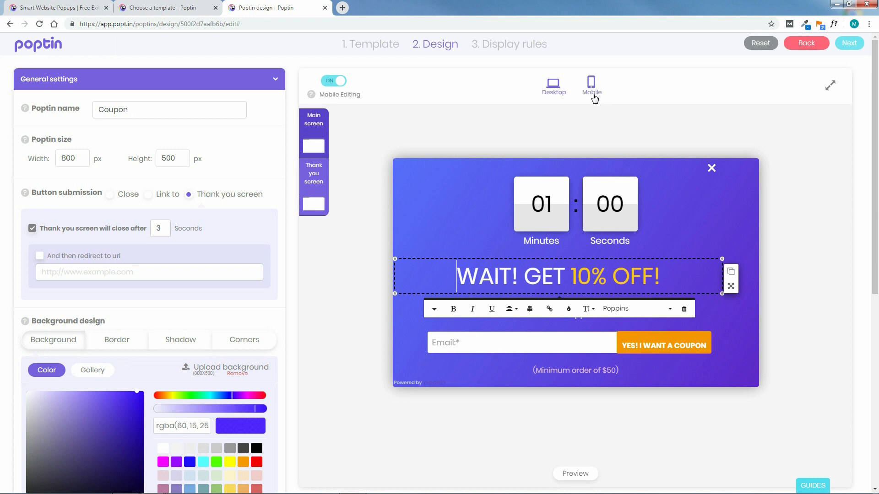
click(595, 92)
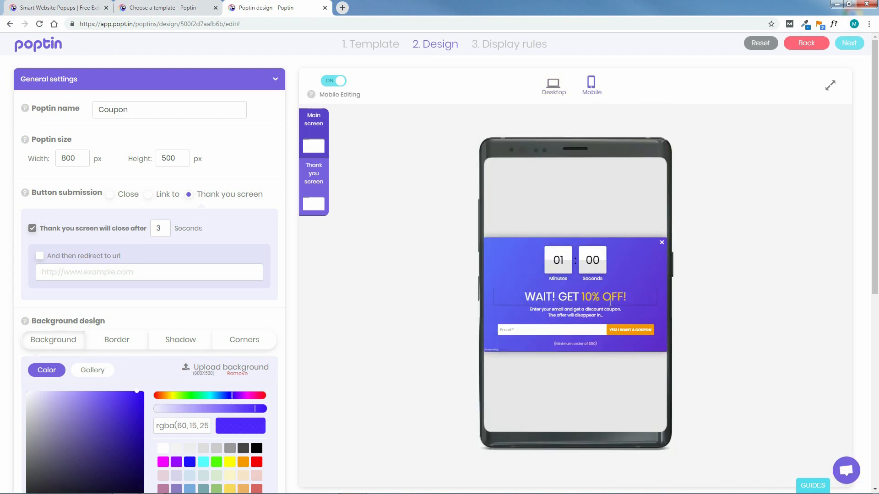
click(628, 297)
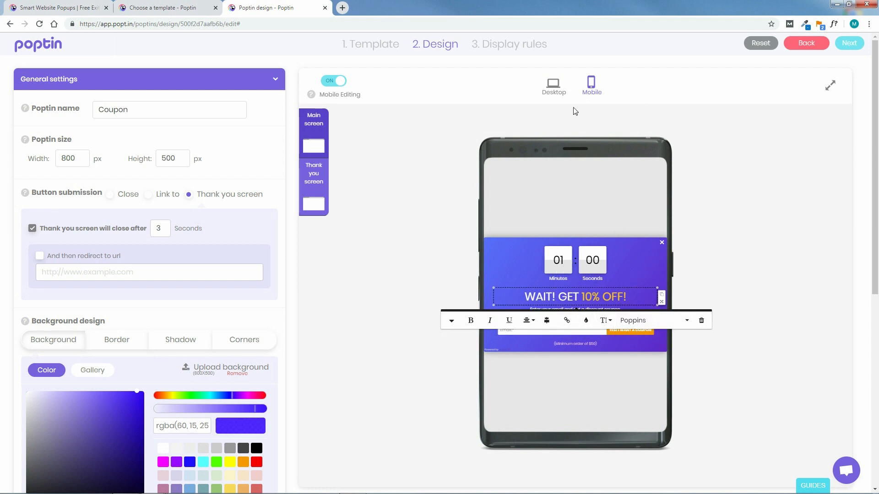
click(558, 91)
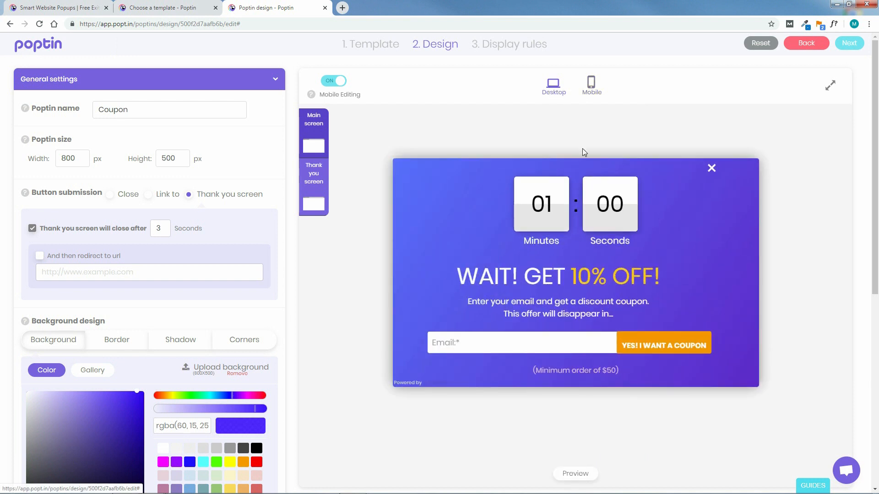
Step: Select "10% OFF!" in the headline and examine its text color options without changing the color
click(653, 282)
drag(659, 280, 574, 278)
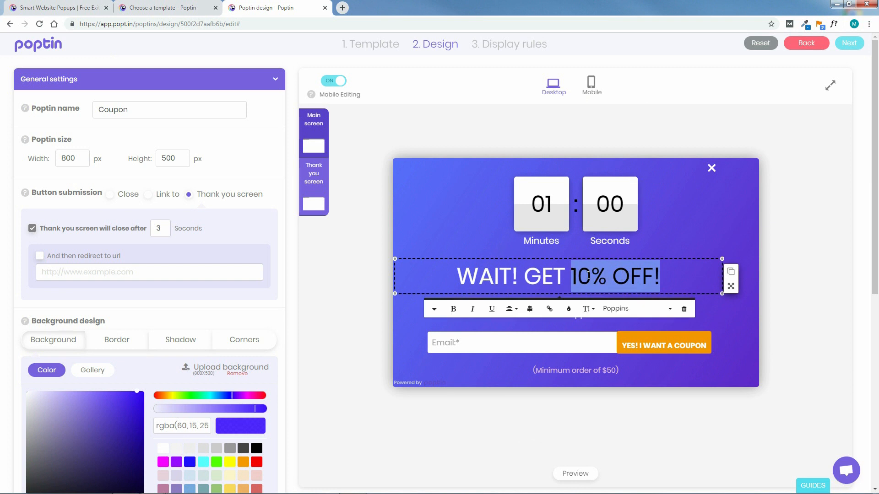
click(569, 309)
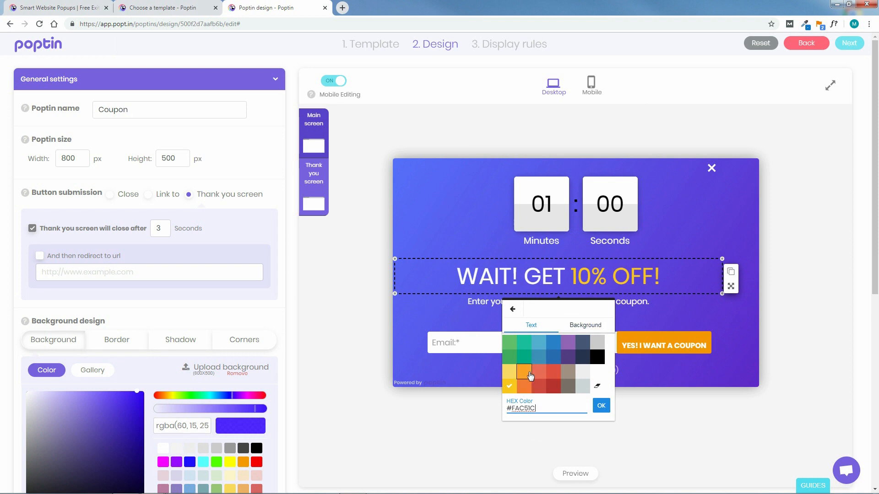
click(676, 310)
Step: Delete and retype "OFF!" at the end of the headline, and select the discount coupon text beneath it
click(660, 278)
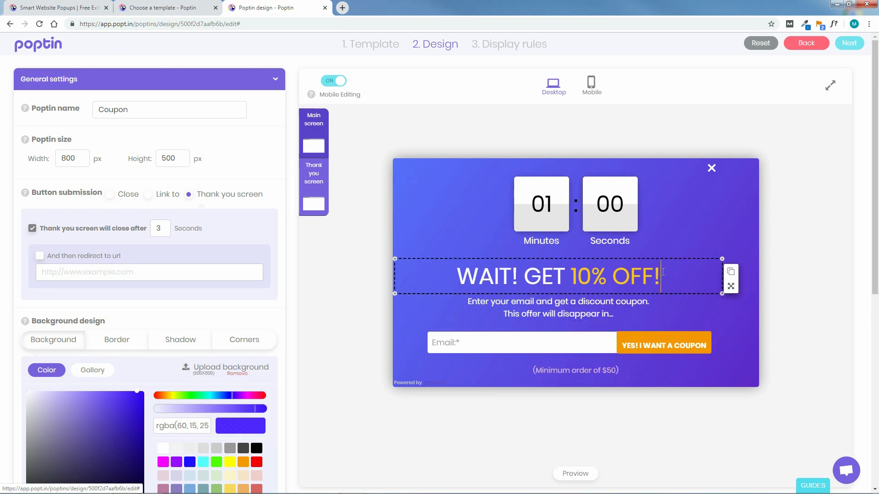
key(BackSpace)
key(BackSpace)
key(BackSpace)
key(BackSpace)
key(BackSpace)
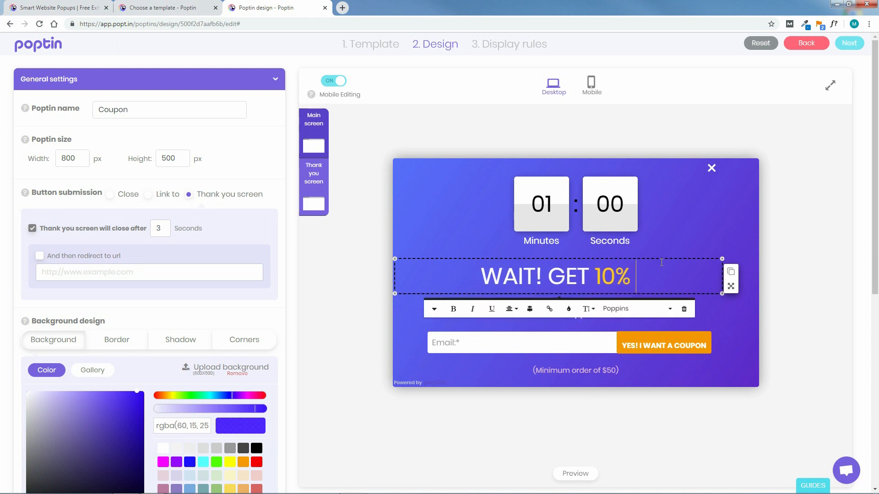
text(OFF)
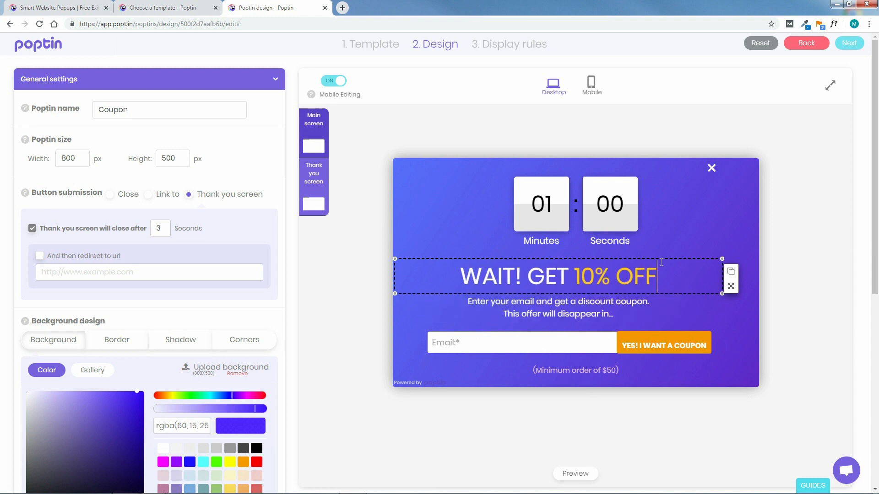
text(!)
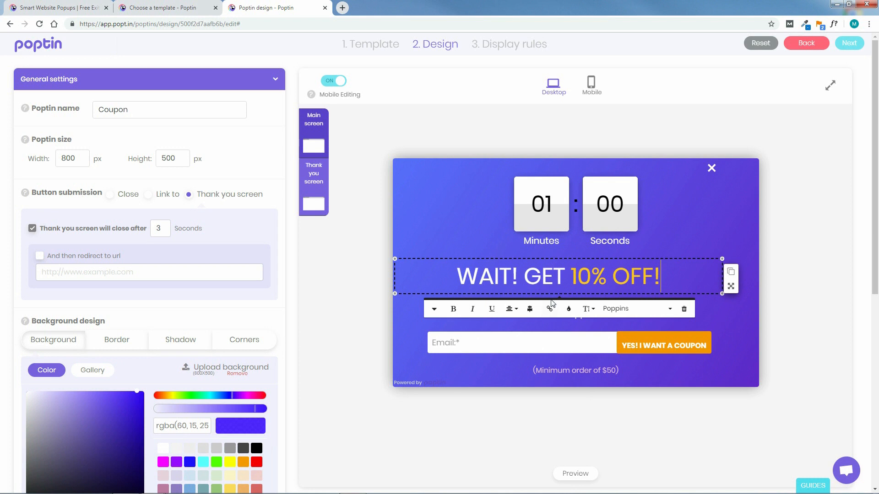
click(566, 304)
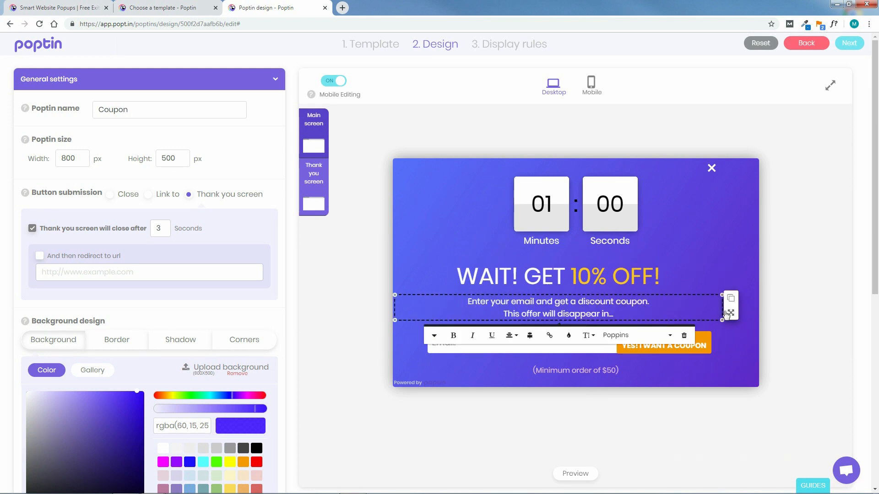
click(786, 267)
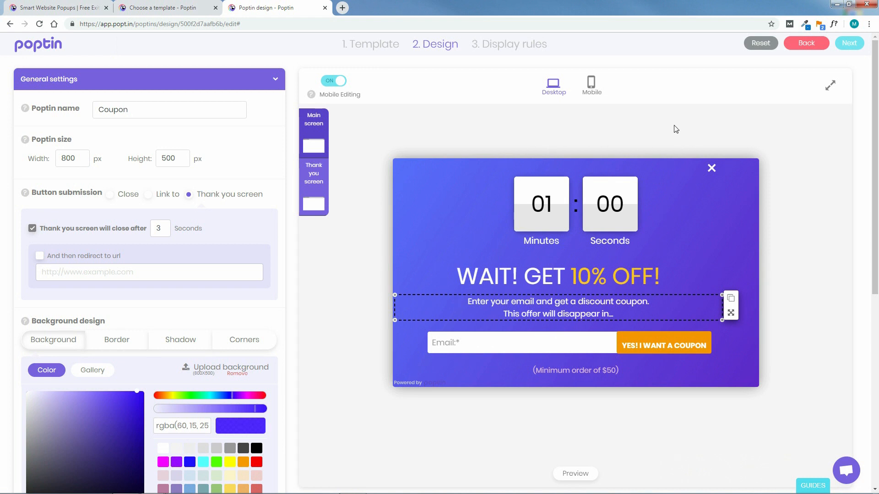
Step: Proceed from the design to the display rules and publish the Coupon popup
click(850, 46)
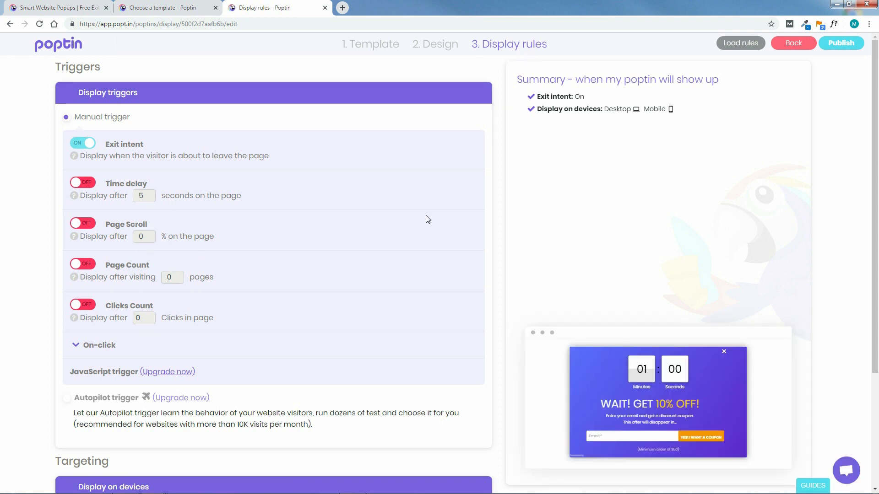
click(841, 43)
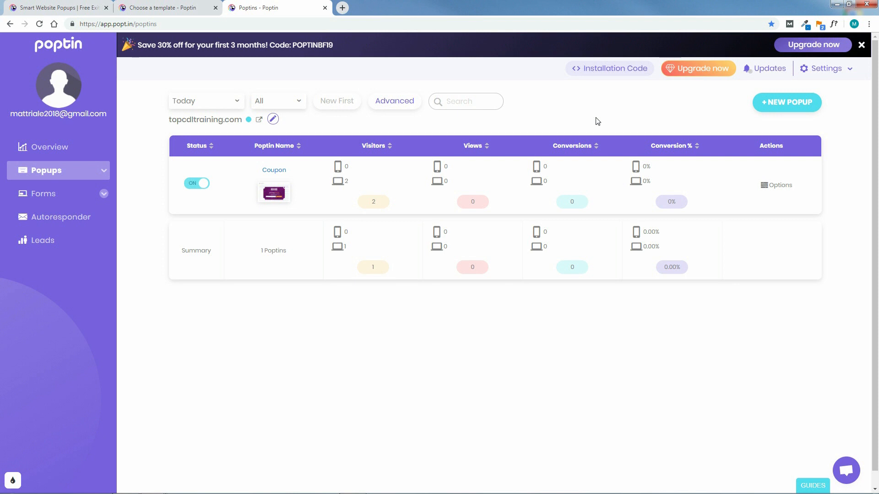
Step: Open the installation code for any website, copy the script, and close the dialog
click(615, 70)
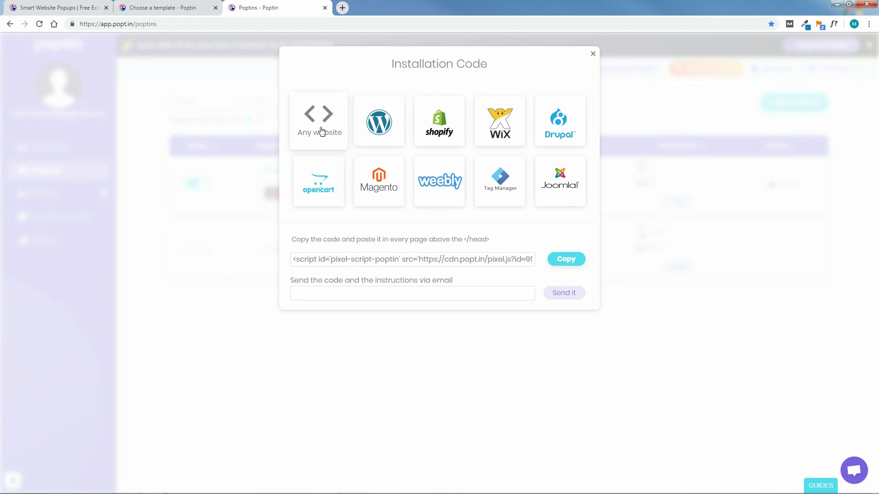
drag(294, 262, 548, 271)
click(559, 273)
click(564, 263)
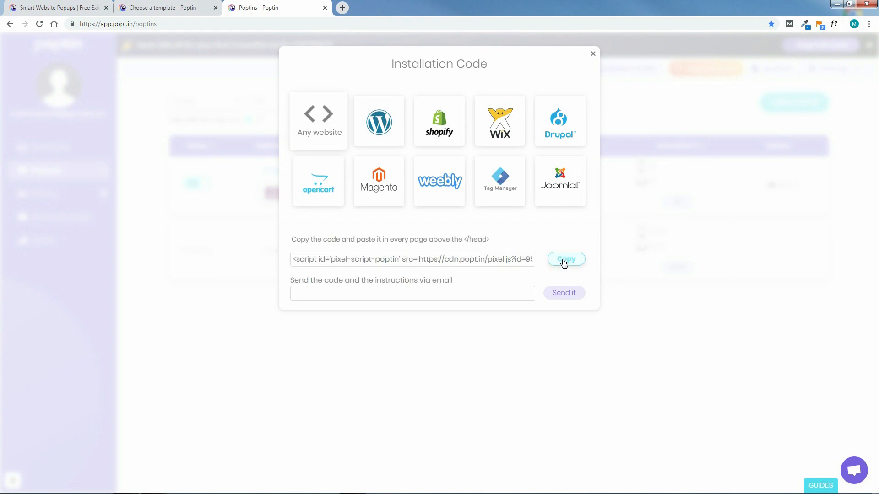
click(593, 55)
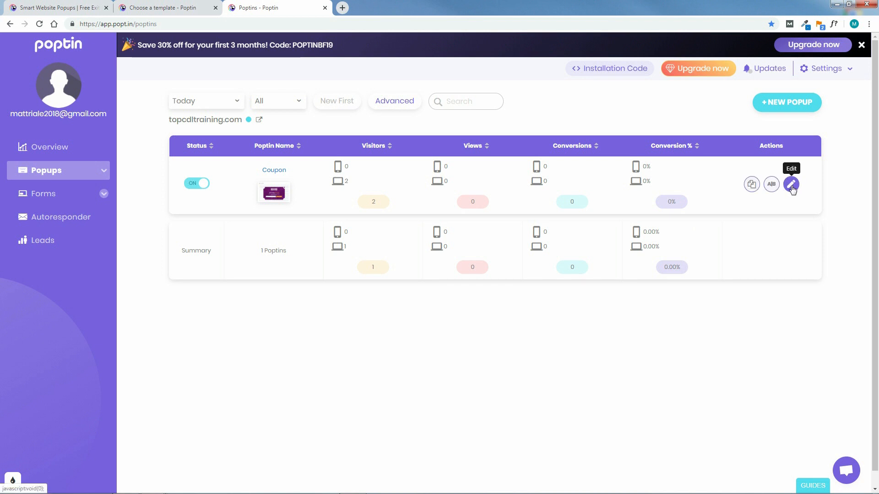
click(792, 188)
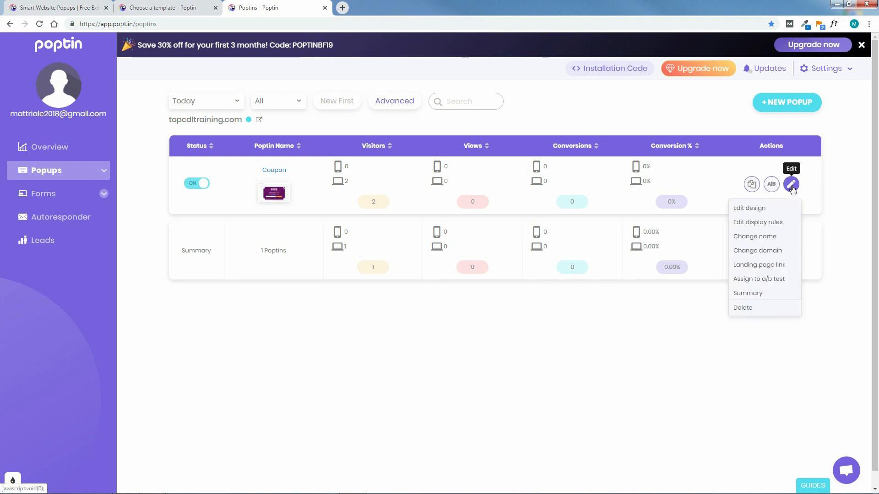
click(763, 251)
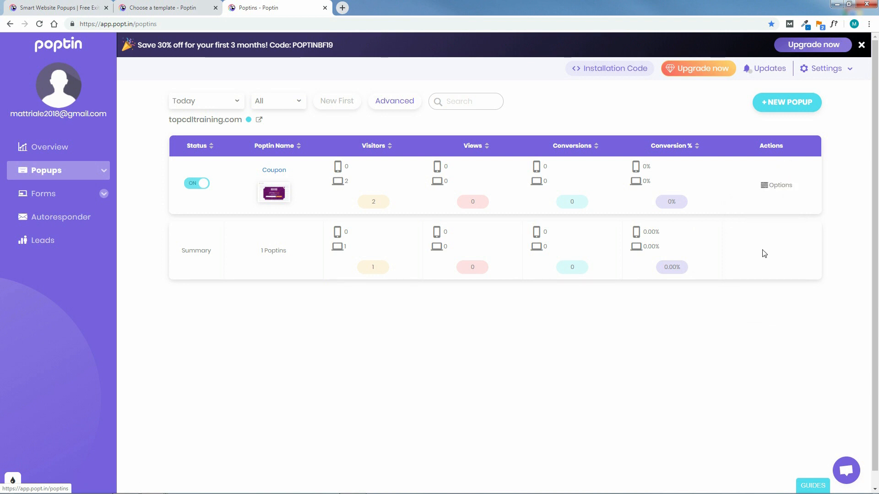
drag(487, 258, 369, 264)
key(BackSpace)
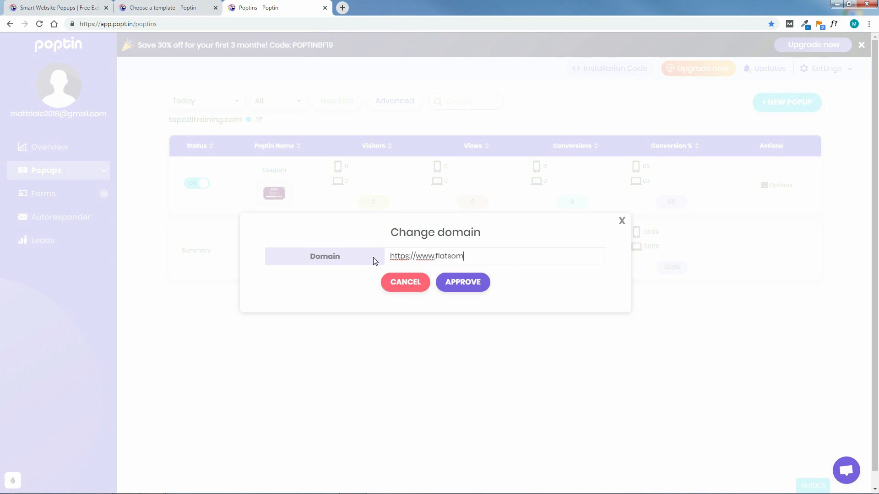
text(.)
drag(515, 258, 365, 259)
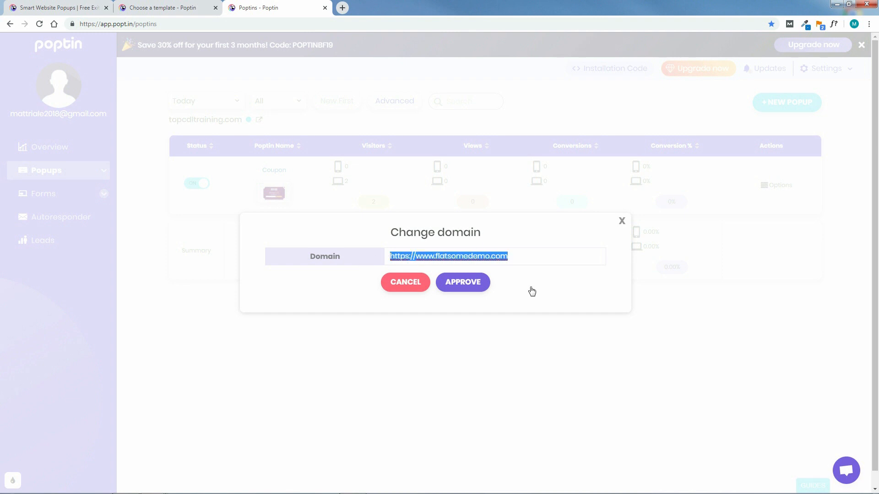
click(557, 286)
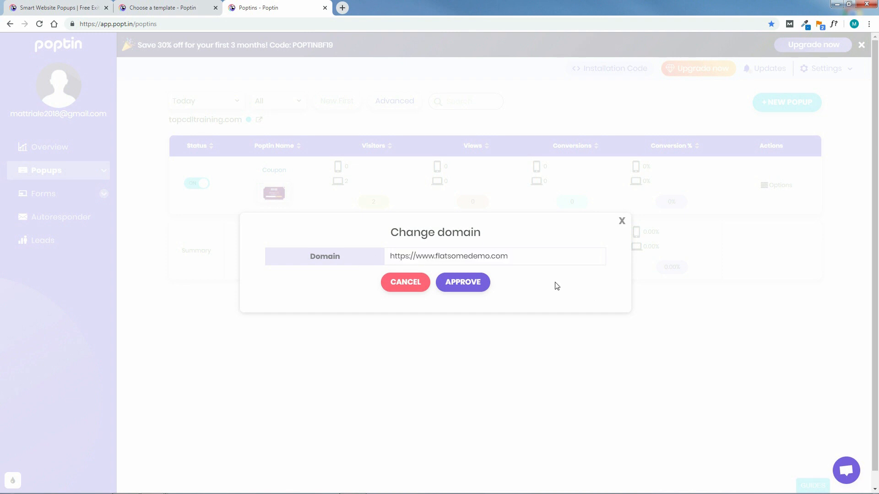
click(466, 287)
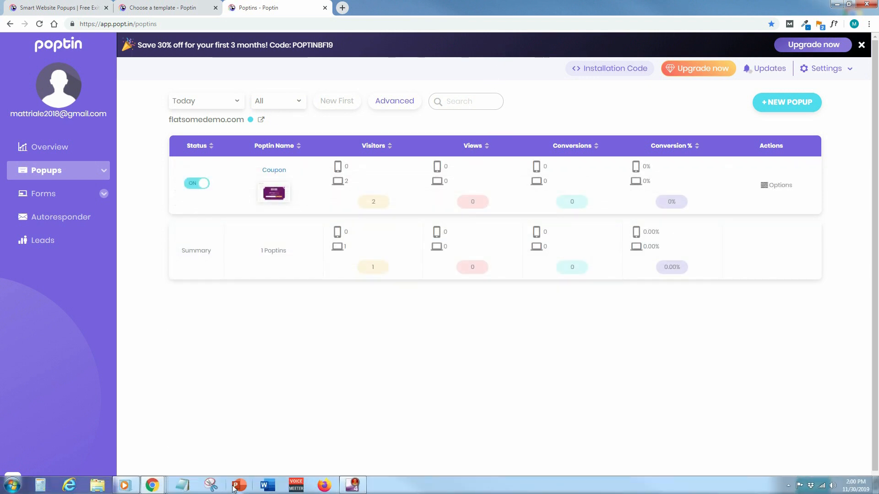
Step: Switch to the browser window with the Flatsome demo store and open the theme's advanced Global Settings
mouse_move(152, 486)
click(173, 447)
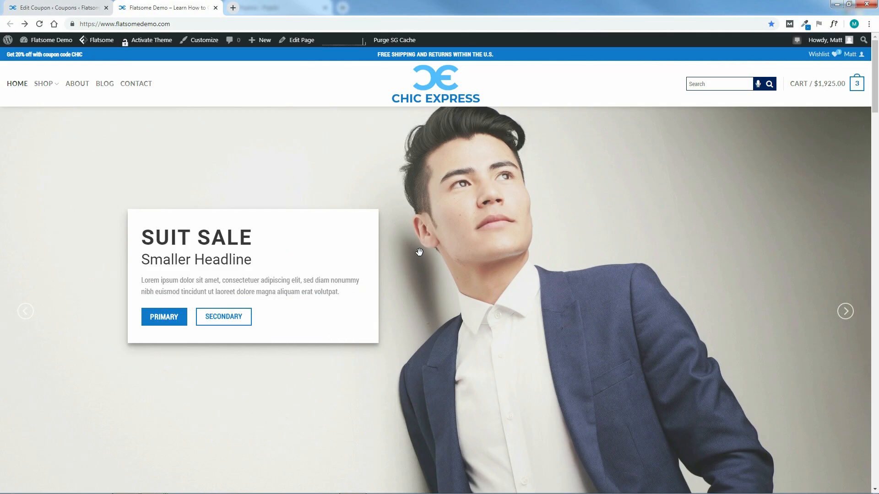
mouse_move(100, 42)
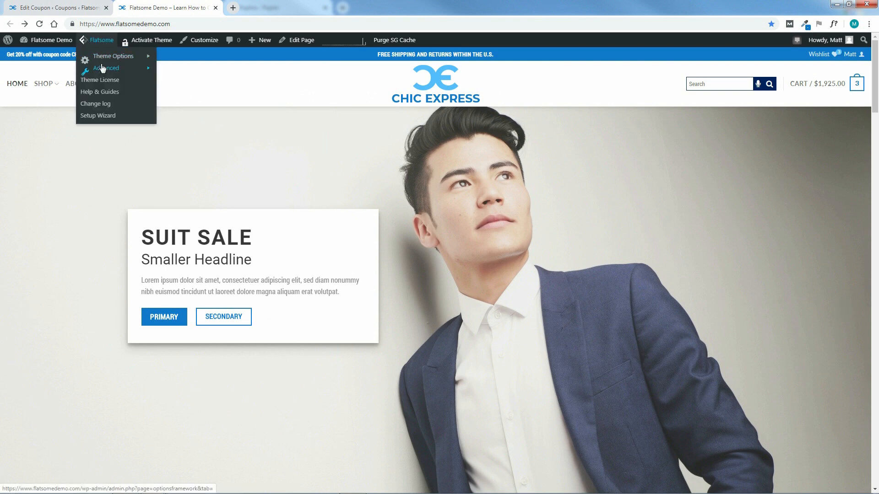
mouse_move(107, 70)
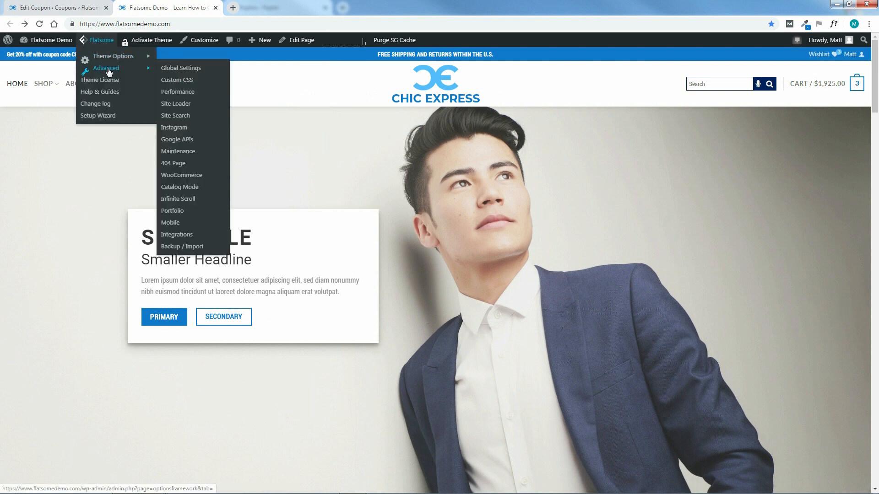
click(183, 70)
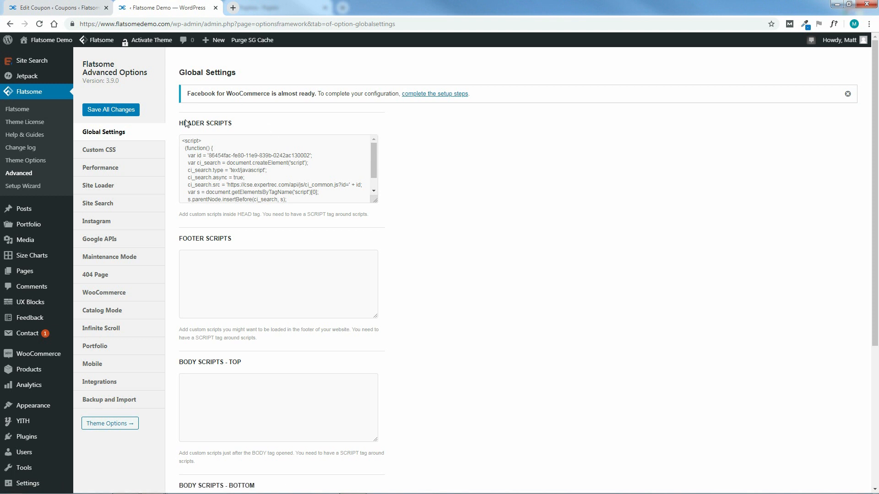
Step: Paste the copied Poptin script above the existing code in the header scripts and save all changes
click(182, 143)
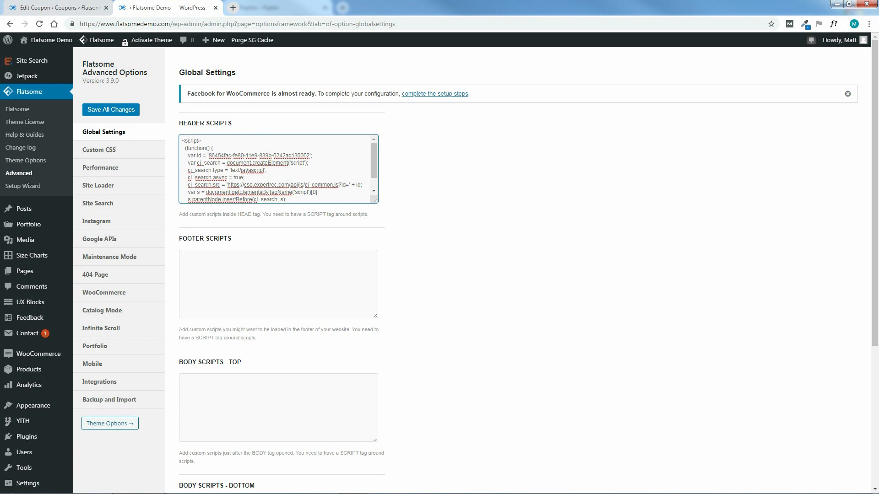
key(Return)
key(Return)
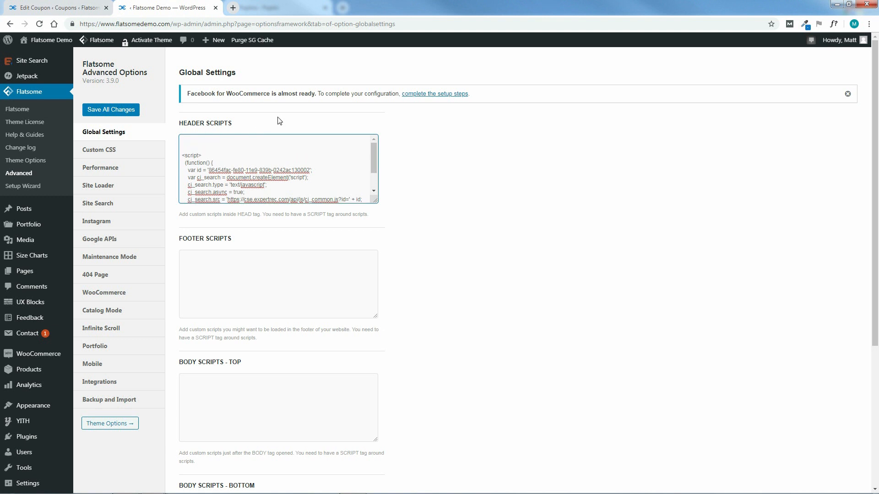
right_click(199, 143)
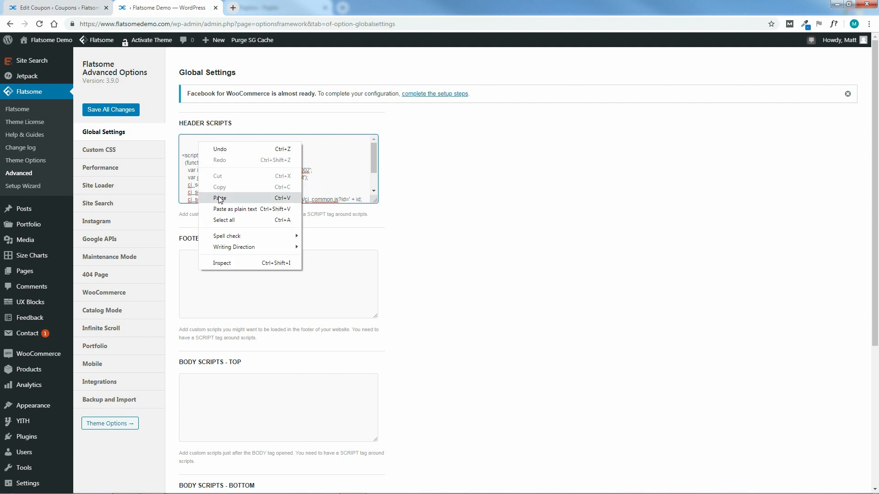
click(219, 199)
drag(289, 152, 160, 144)
click(202, 163)
scroll(652, 406, down, 5)
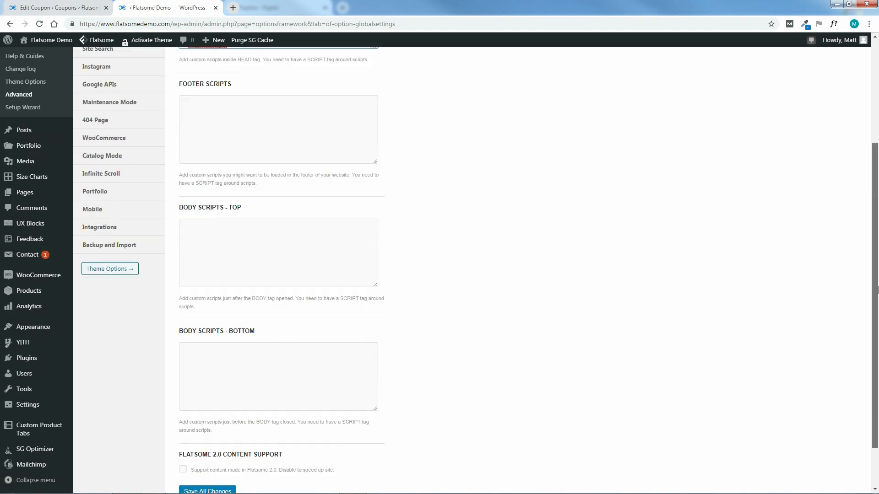
click(209, 437)
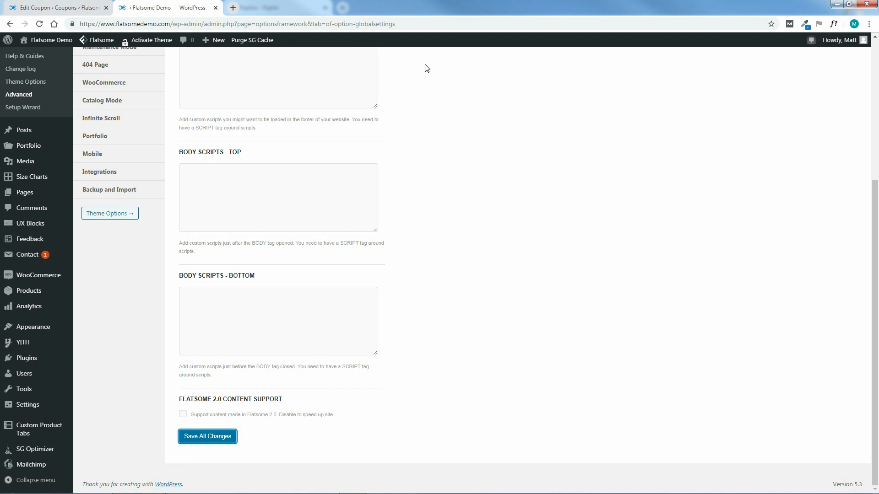
Step: Open the live store homepage in a new tab and advance its slider to test the coupon popup
scroll(412, 75, up, 5)
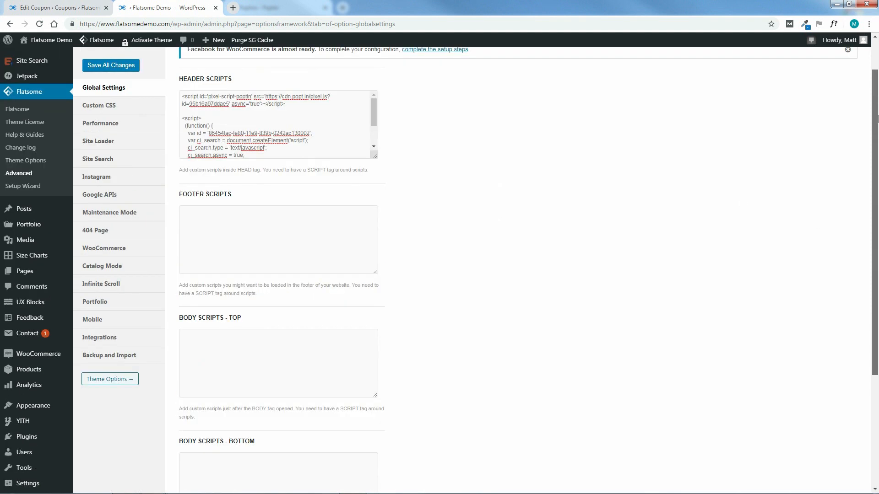
mouse_move(43, 43)
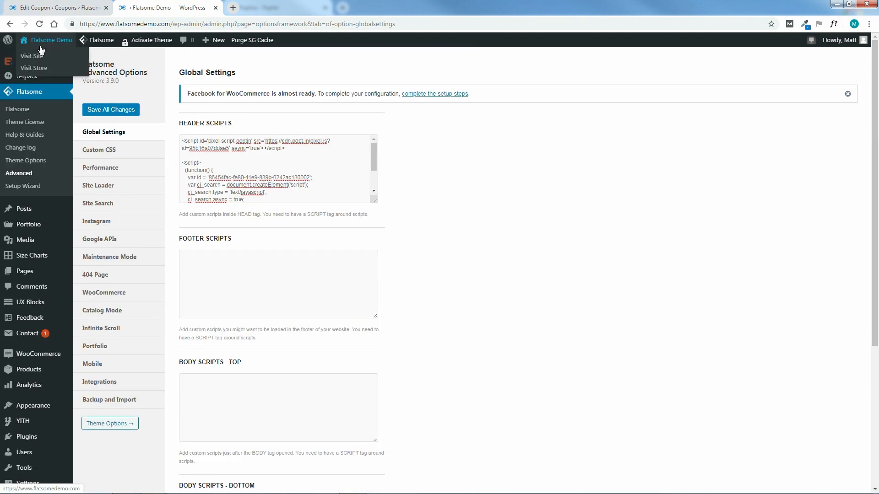
right_click(36, 59)
click(52, 62)
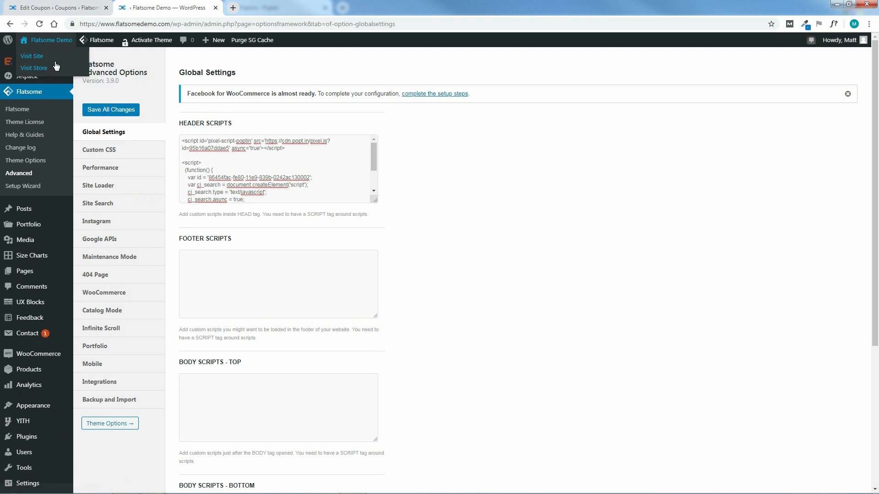
click(264, 6)
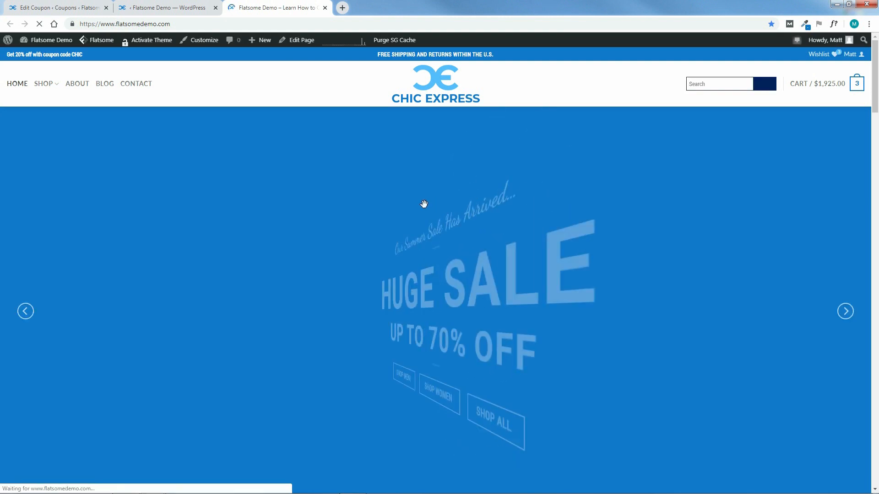
click(846, 313)
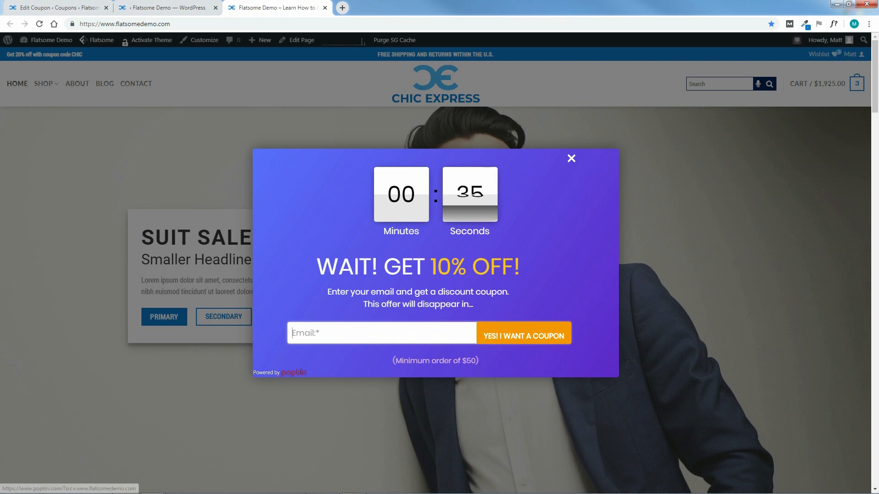
Step: Switch back to the Poptin window and open the Coupon popup's design to review it
mouse_move(163, 492)
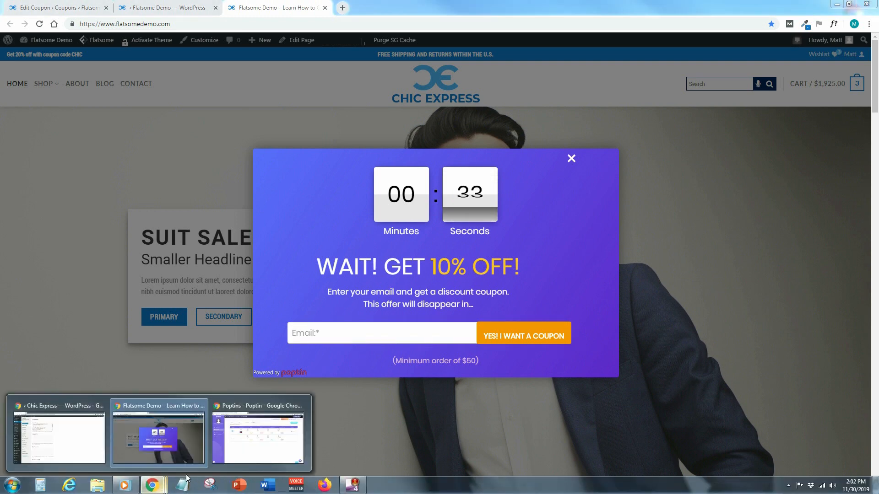
click(258, 434)
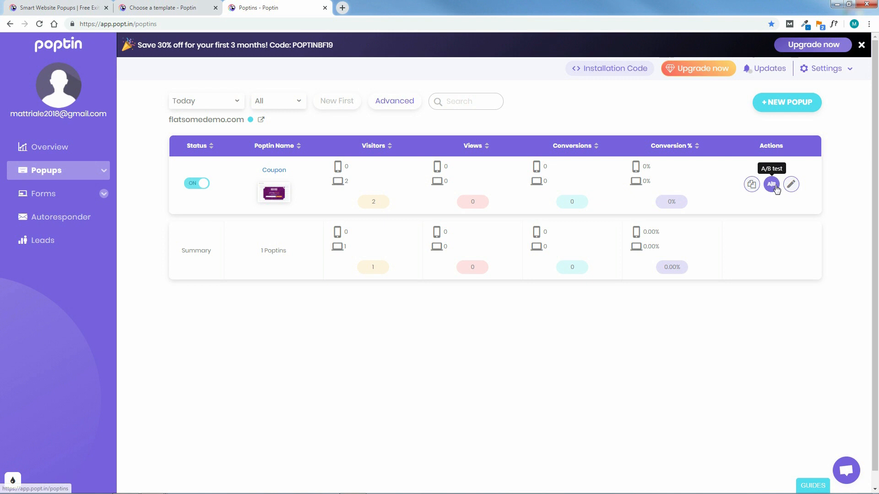
click(790, 185)
click(750, 208)
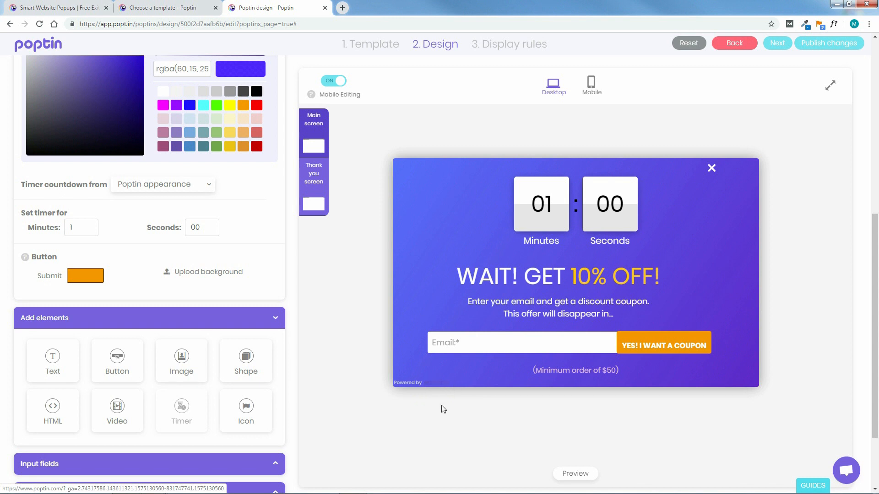
scroll(770, 317, down, 2)
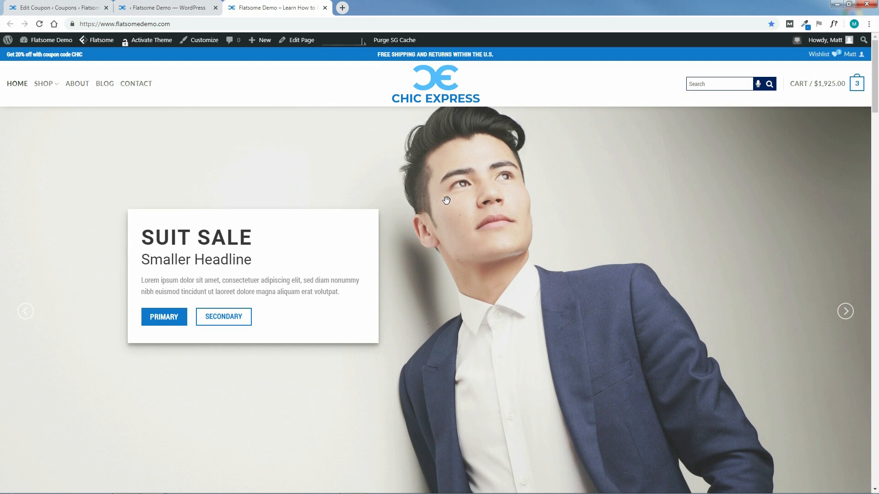
Step: Return to WordPress, close the Global Settings tab, and open the Add Plugins page from the coupon editing tab
click(151, 8)
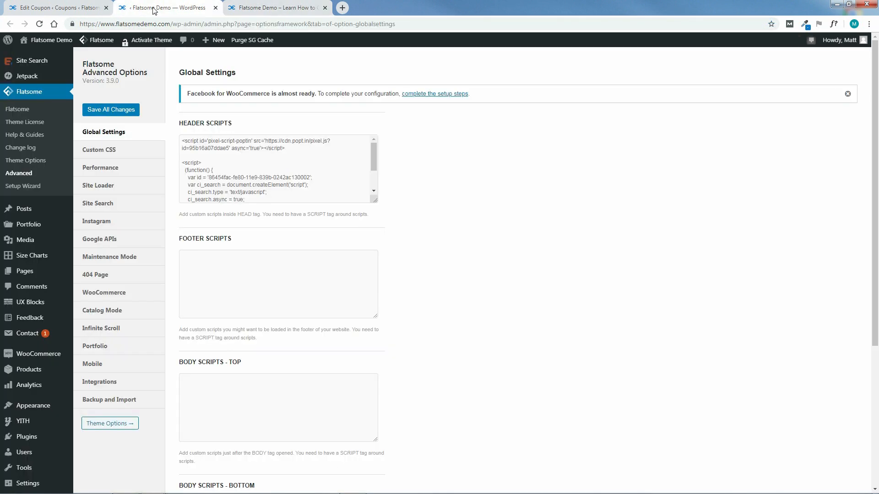
click(216, 8)
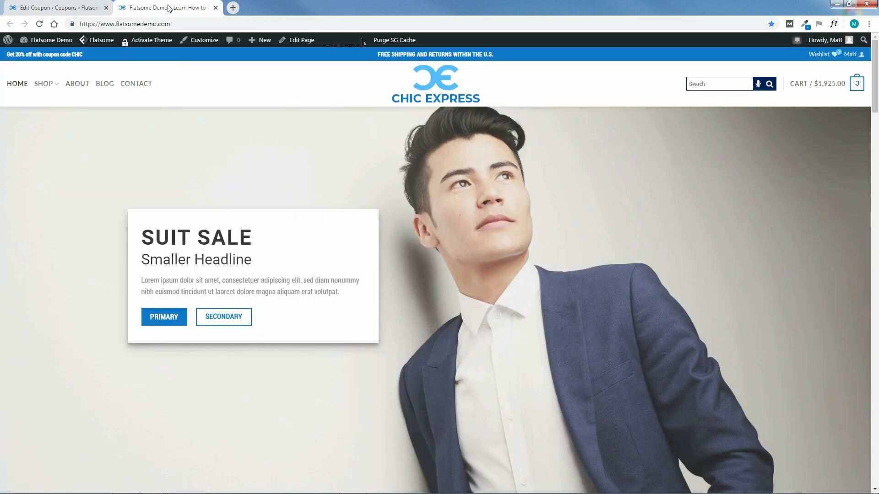
click(68, 5)
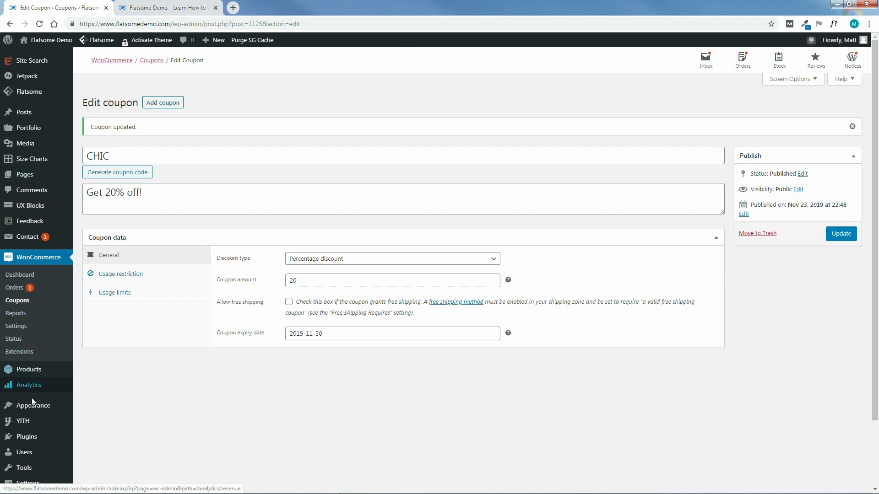
mouse_move(28, 437)
click(92, 452)
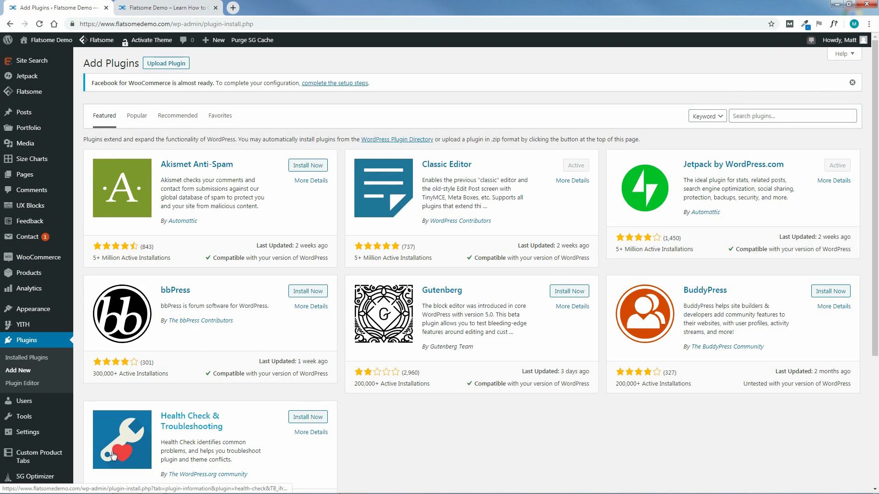
Step: Search the plugins for "chatbot", then install and activate ChatBot for WooCommerce WoowBot
click(778, 116)
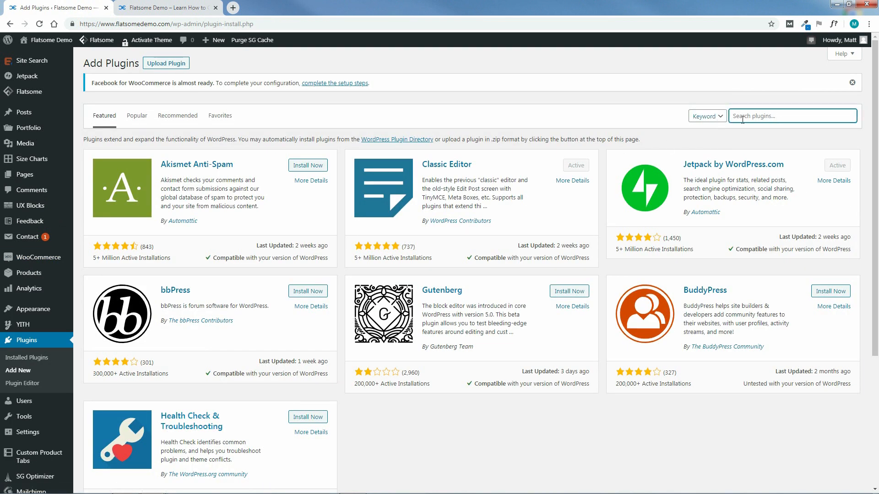
text(chatbot)
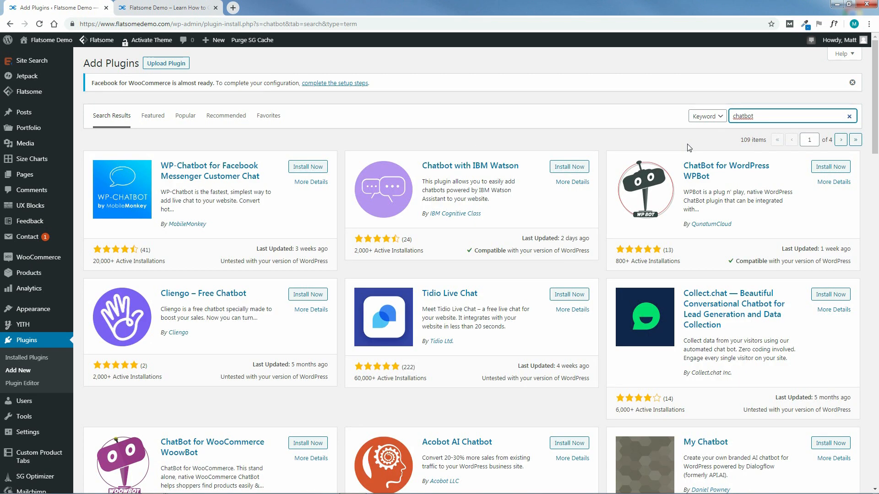
drag(875, 96, 877, 188)
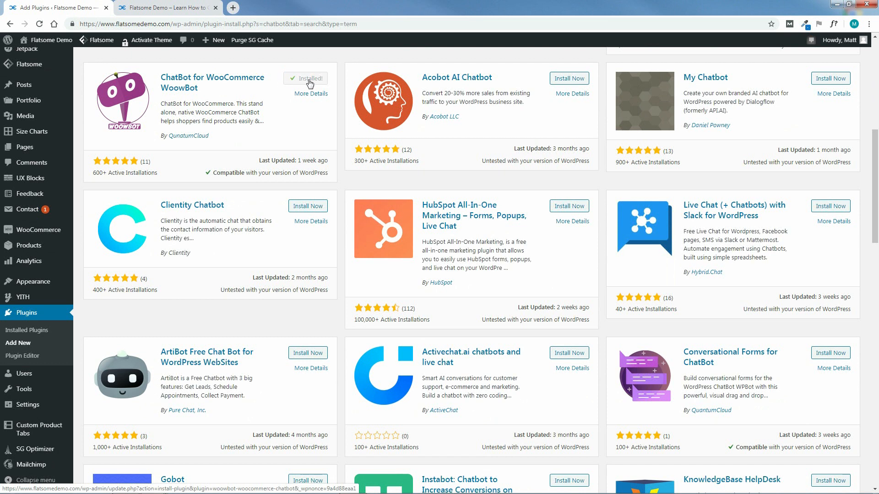
click(312, 81)
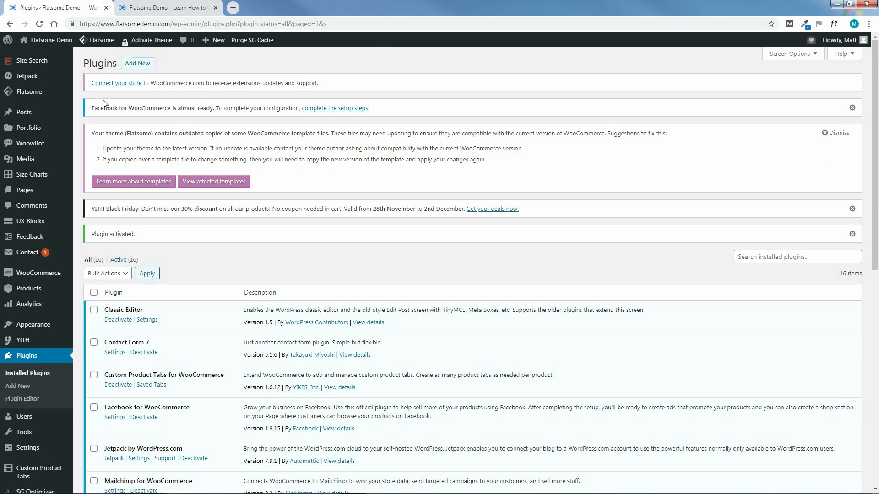
Step: Open the WoowBot control panel and enable the option that disables WoowBot on mobile devices
mouse_move(26, 149)
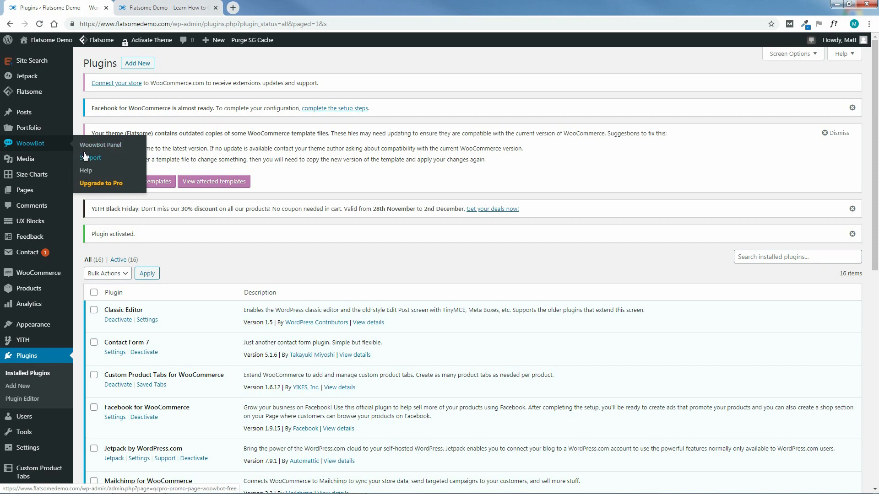
click(100, 145)
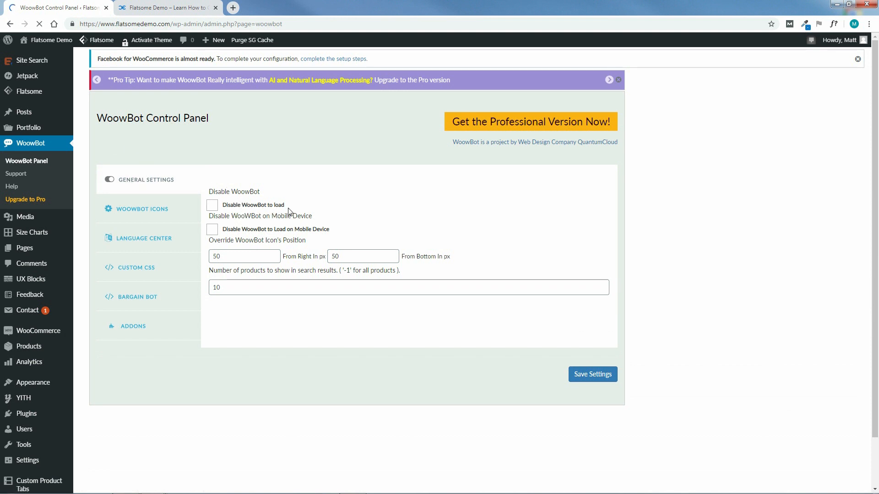
click(213, 209)
click(227, 231)
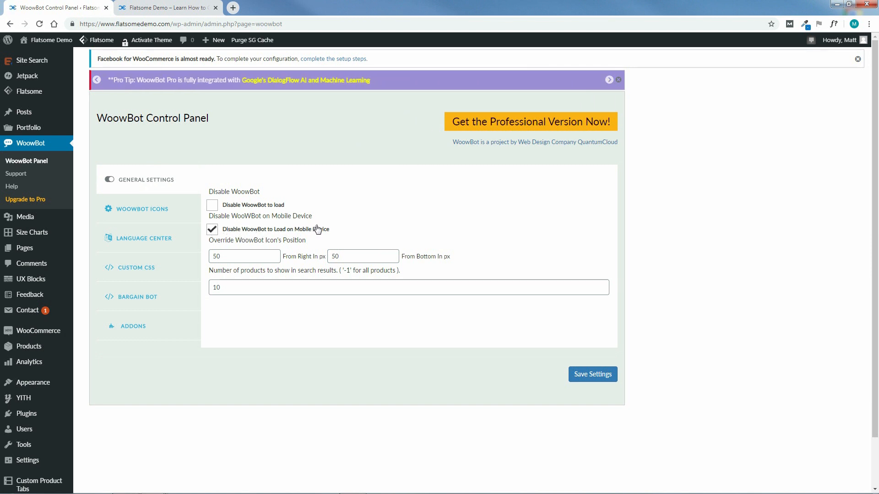
Step: Choose Icon - 1 as the WoowBot icon and set the company or website name to Chic Express
click(151, 213)
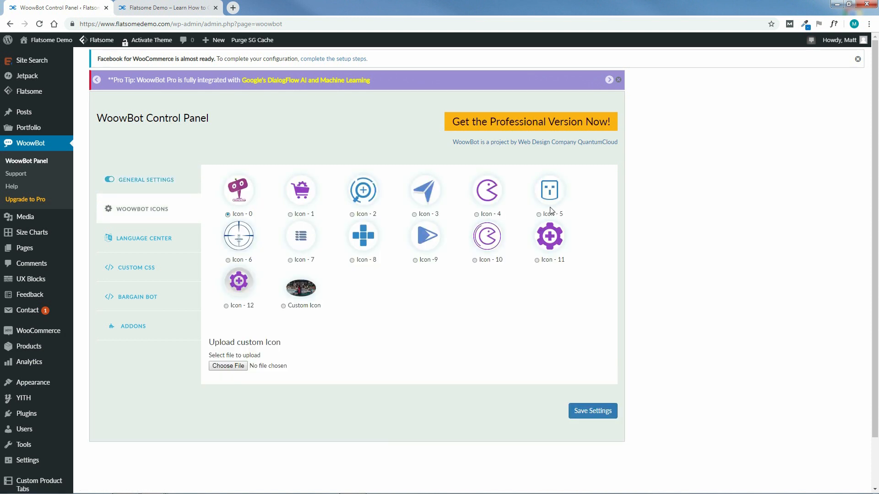
click(291, 215)
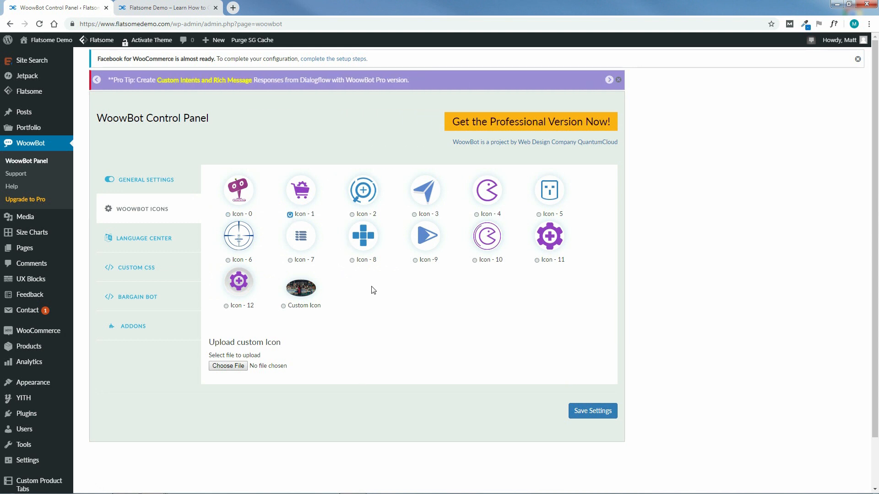
click(152, 243)
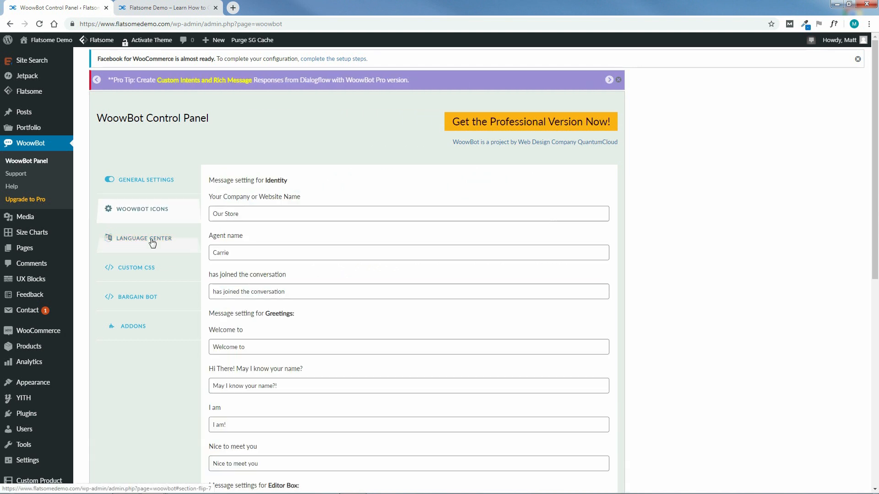
triple_click(251, 214)
key(BackSpace)
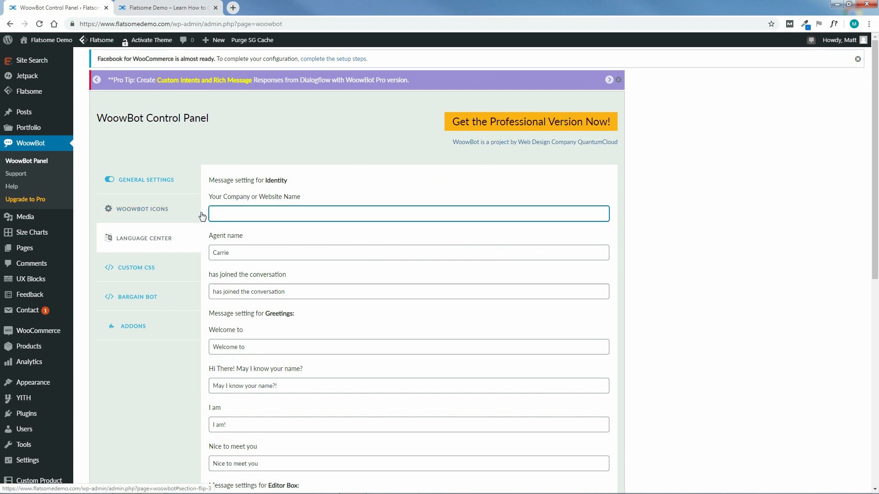
text(Chic Express)
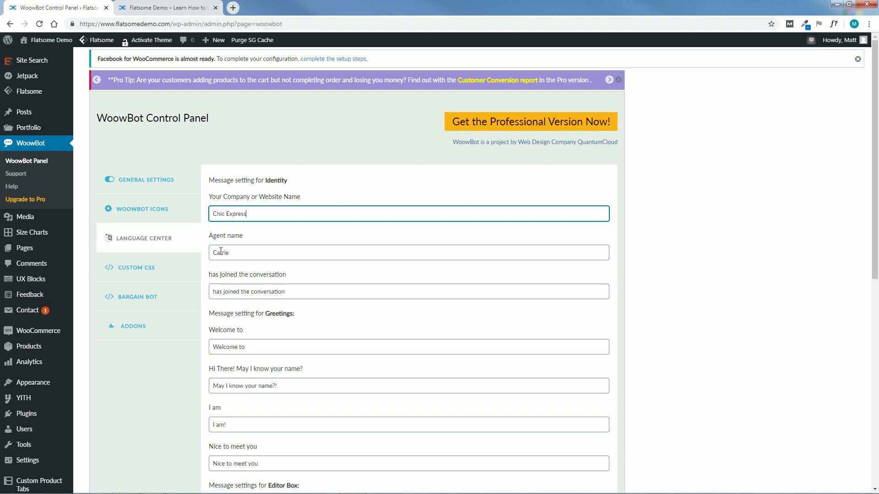
Step: Review the remaining chatbot language messages, the Bargain Bot information, and the available WoowBot add-ons
drag(875, 235, 877, 312)
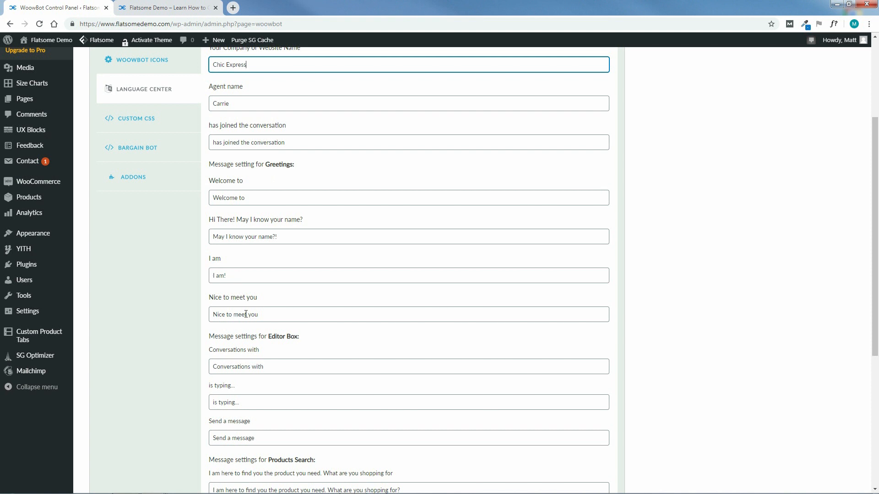
drag(875, 336, 877, 233)
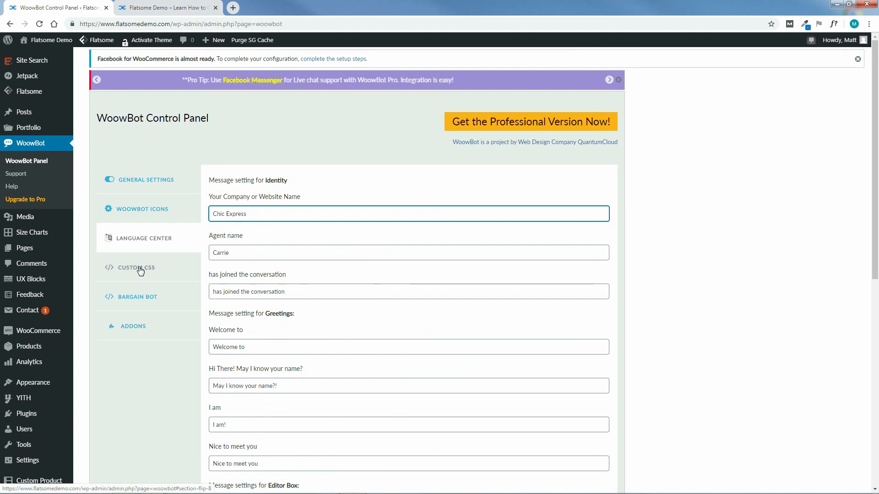
click(131, 300)
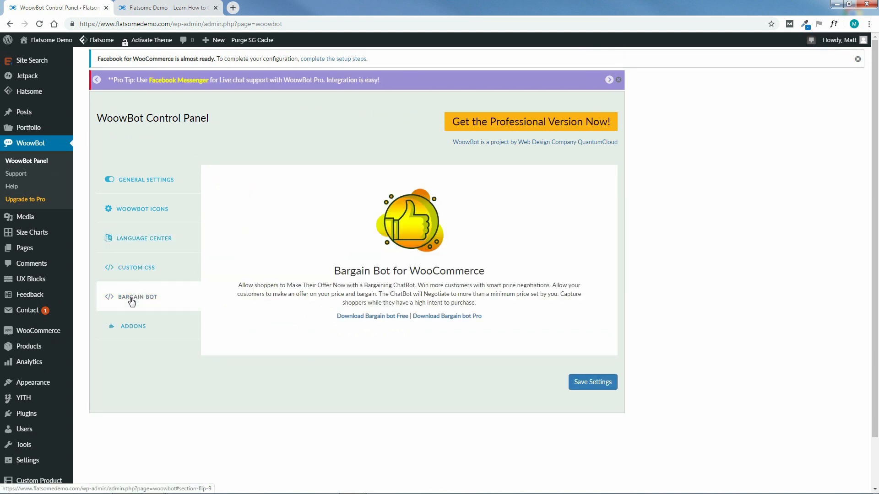
click(132, 330)
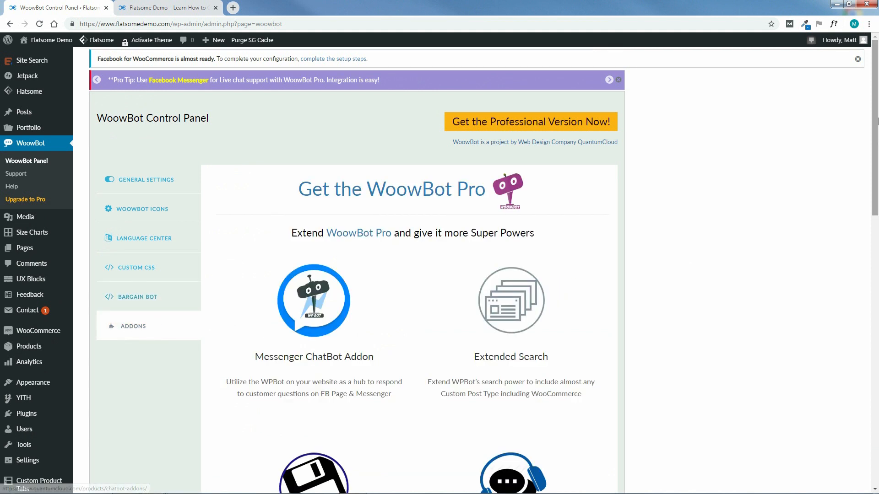
scroll(876, 189, down, 3)
scroll(877, 188, down, 4)
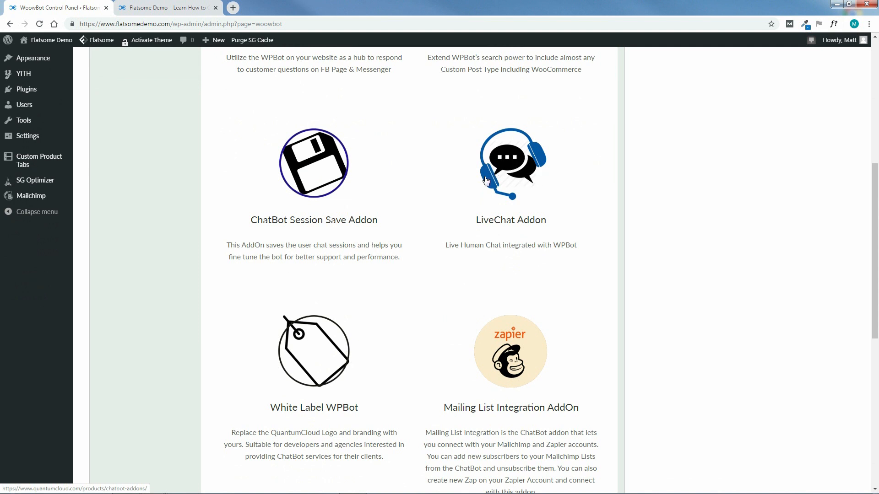
scroll(878, 316, down, 3)
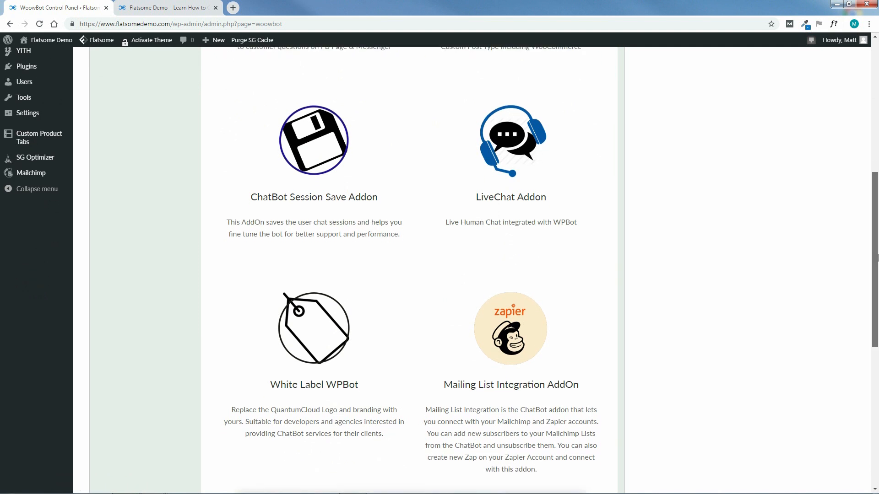
scroll(878, 317, down, 3)
scroll(351, 213, up, 2)
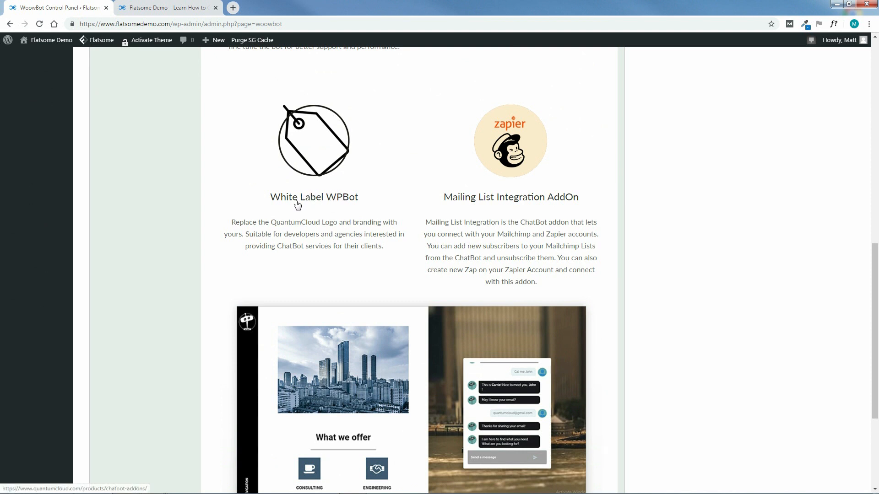
drag(875, 262, 875, 244)
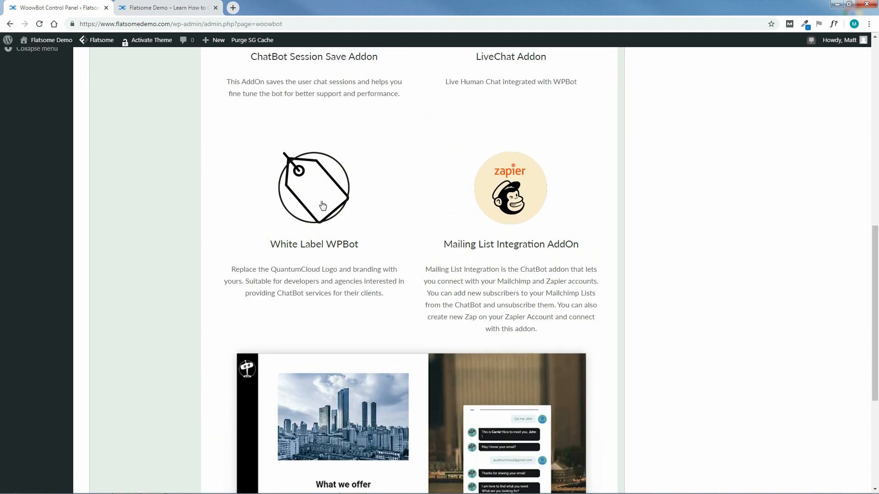
drag(875, 290, 876, 102)
drag(876, 185, 878, 455)
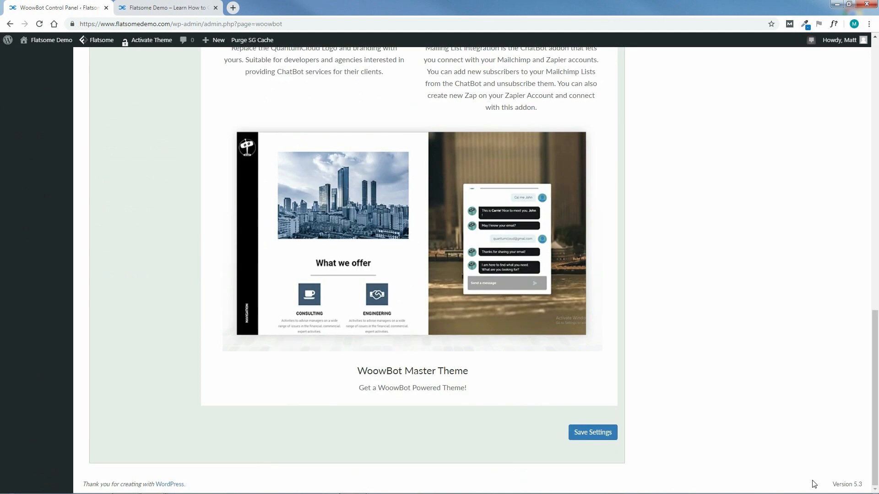
Step: Save the WoowBot settings and reload the storefront homepage to check for the chatbot icon
click(593, 433)
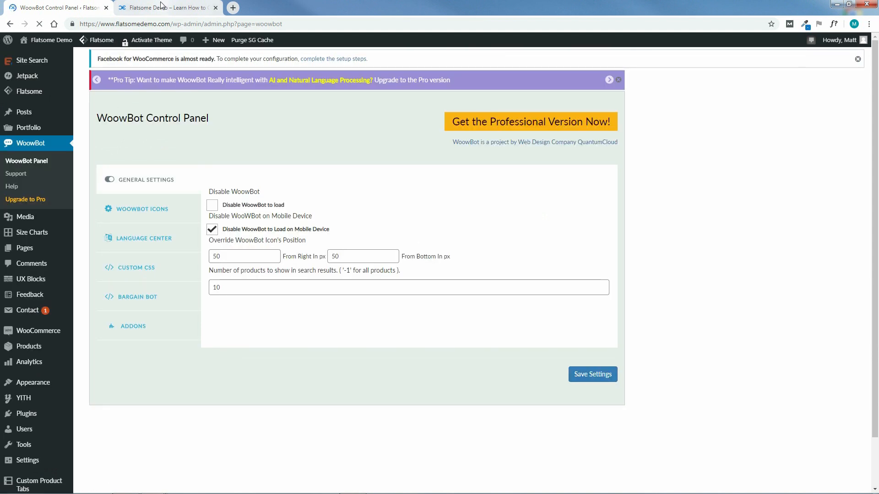
click(164, 7)
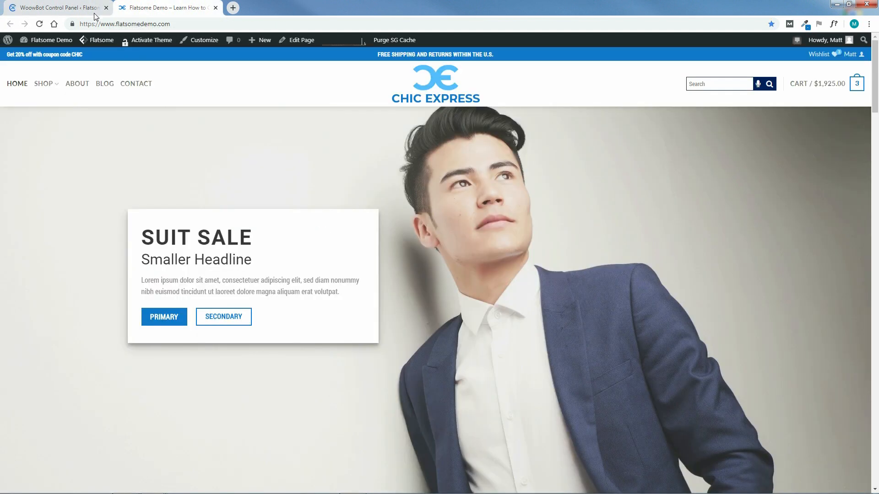
click(40, 24)
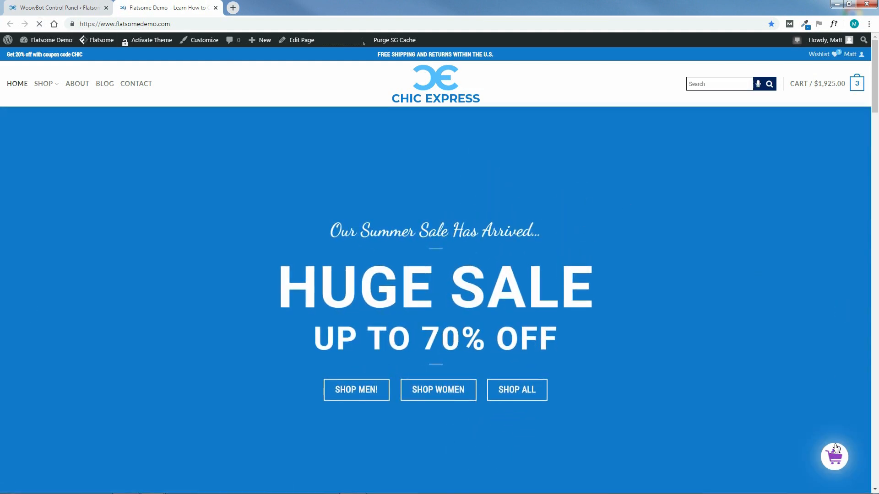
click(846, 310)
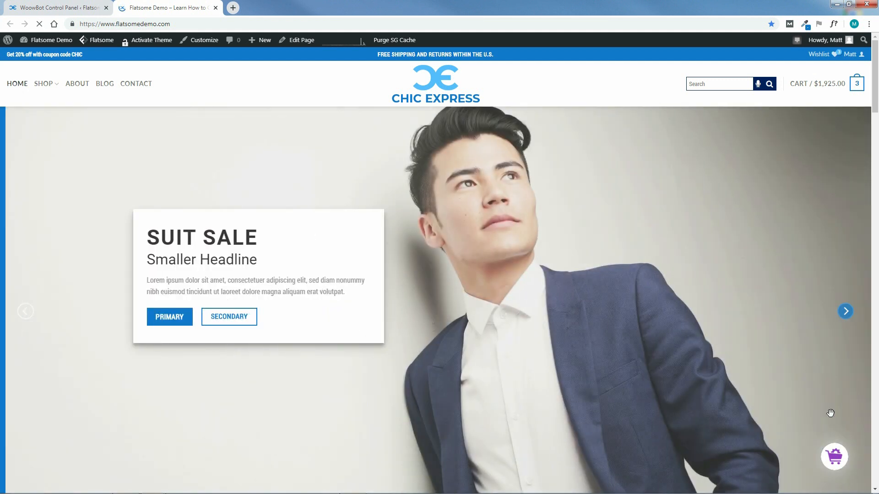
Step: Open the storefront chatbot, answer its greeting with a customer name, and ask it for jeans
click(834, 458)
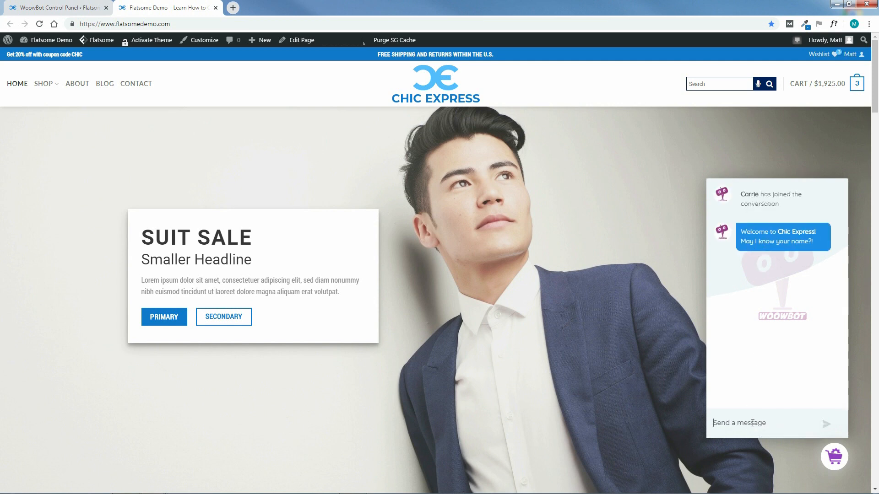
text(Moron)
click(824, 428)
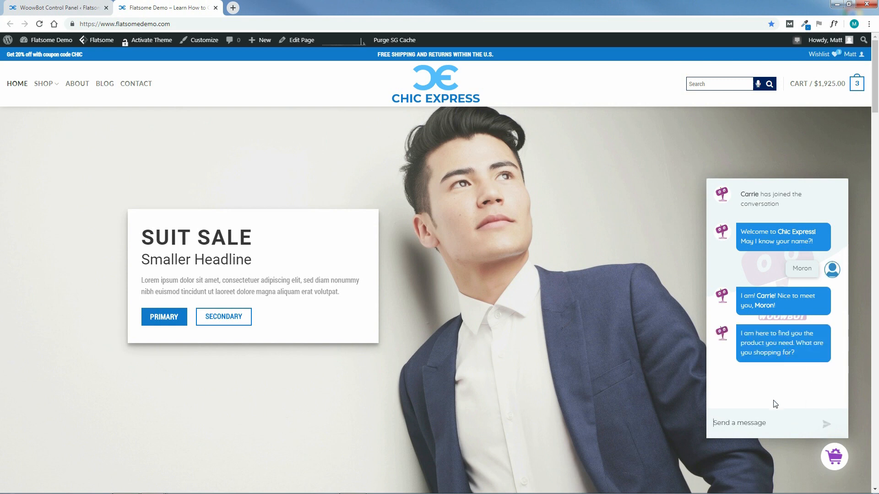
click(742, 418)
text(jeans)
key(Return)
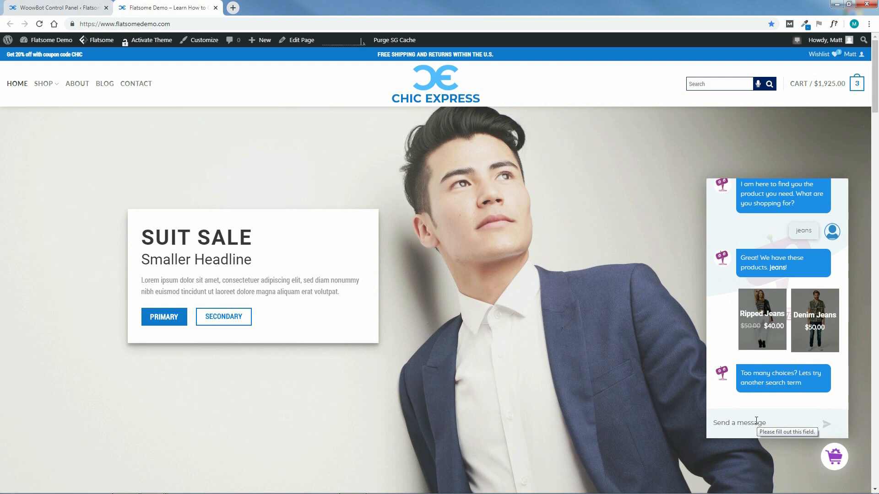
Step: Ask the chatbot for televisions, and browse the Men category products in the conversation
text(televisions)
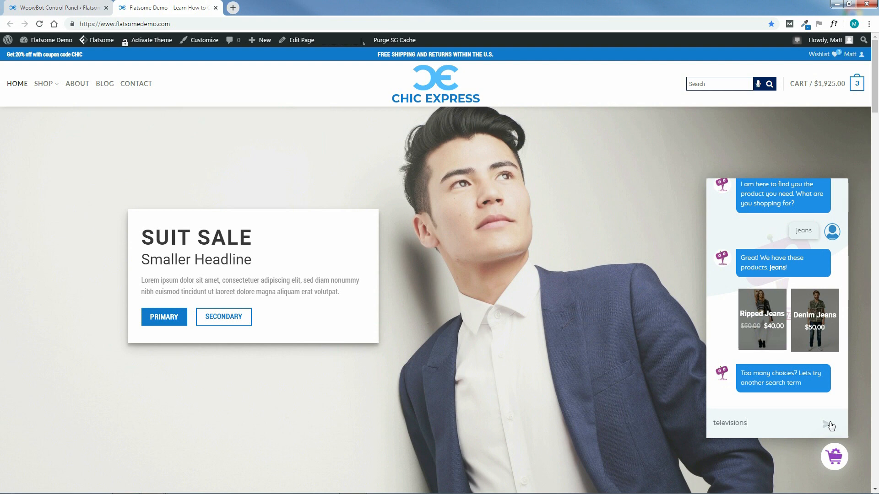
click(831, 427)
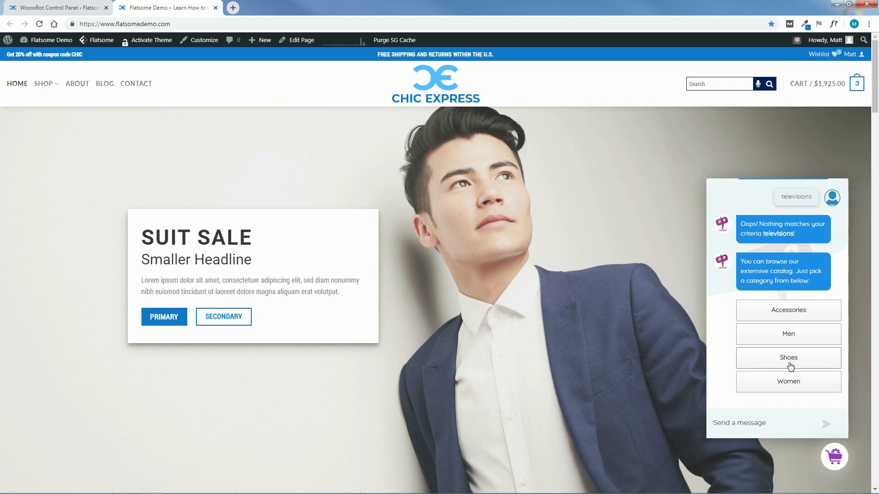
click(789, 336)
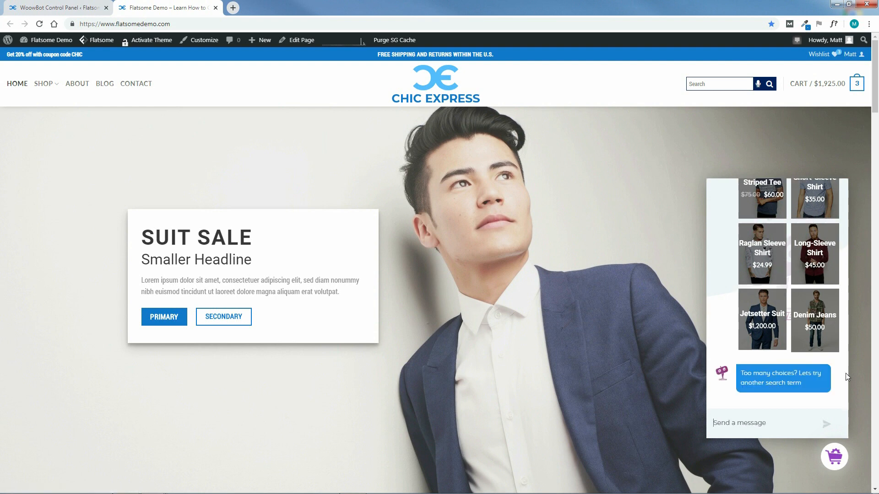
scroll(847, 307, up, 10)
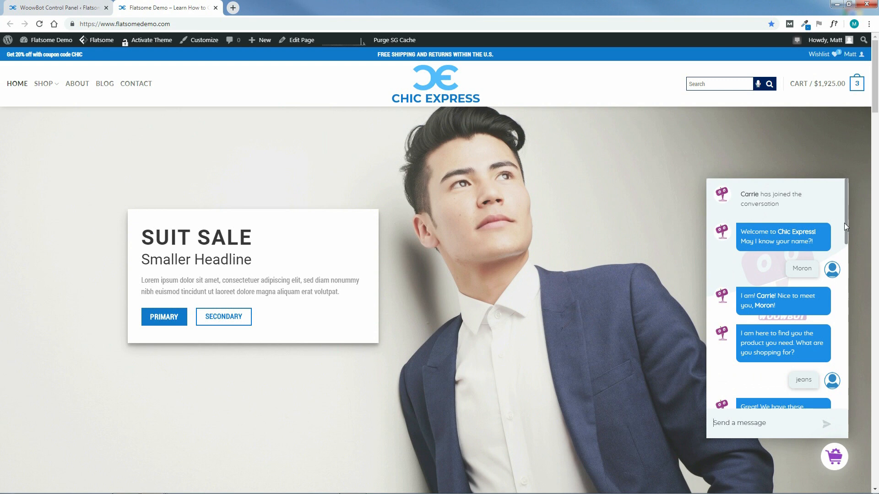
drag(847, 223, 860, 391)
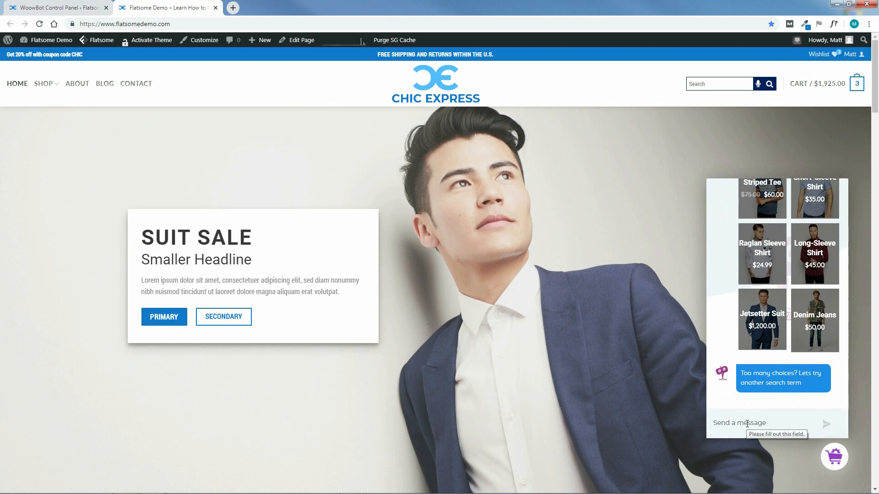
drag(846, 382, 857, 430)
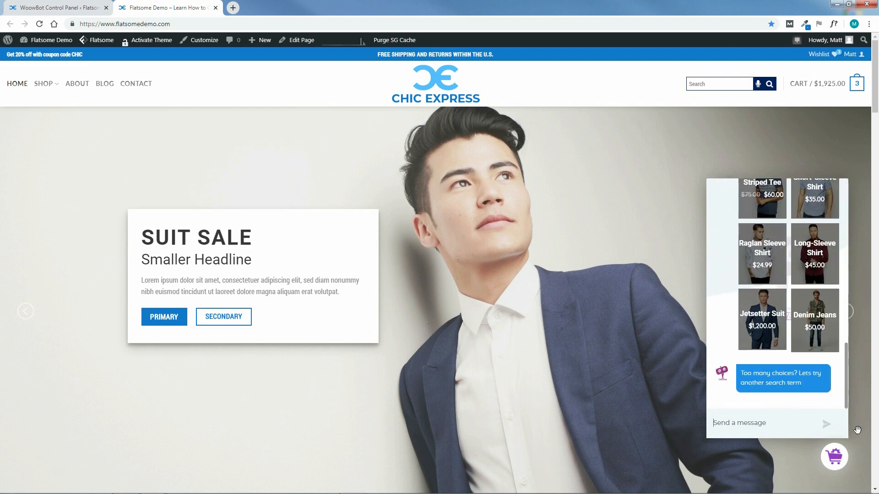
Step: Ask the chatbot for radios, and look through the Women category products in the chat
click(771, 423)
text(radios)
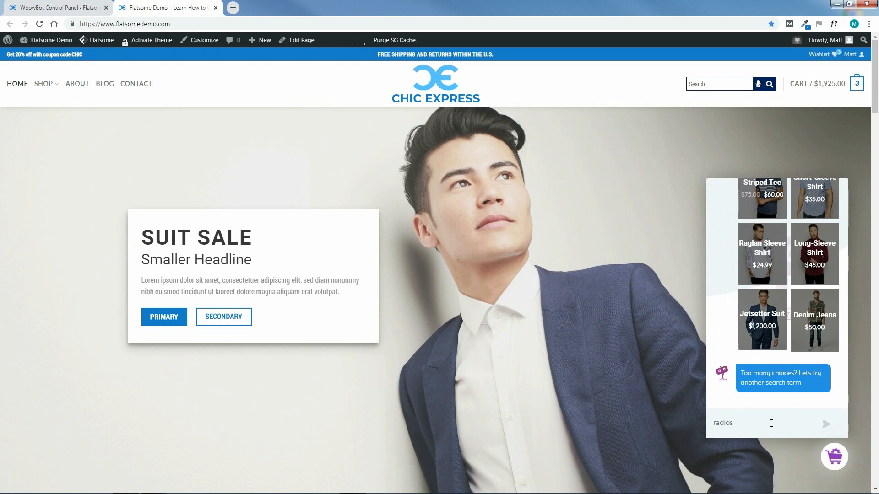
click(827, 427)
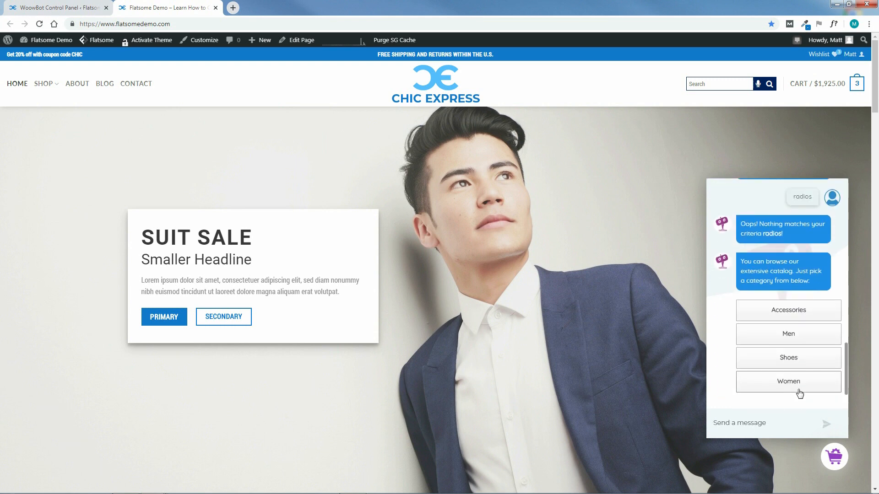
click(785, 385)
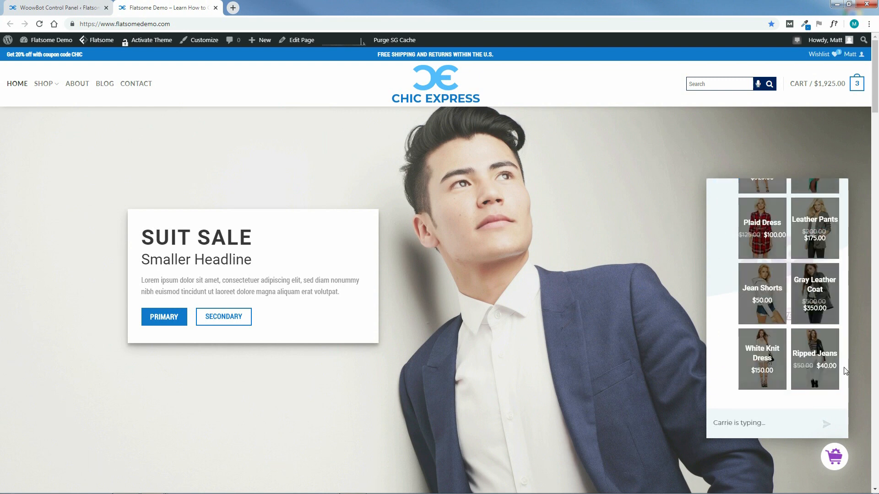
scroll(845, 376, up, 5)
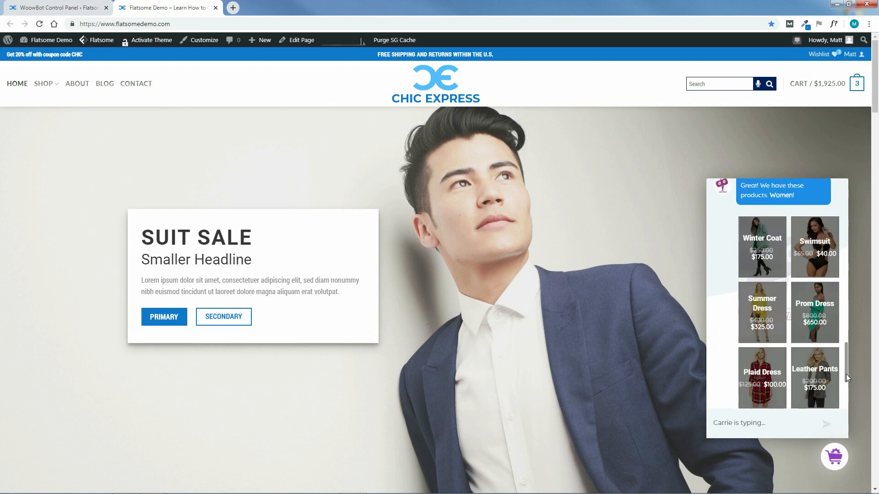
mouse_move(847, 363)
mouse_down()
mouse_move(851, 397)
mouse_move(849, 370)
mouse_up()
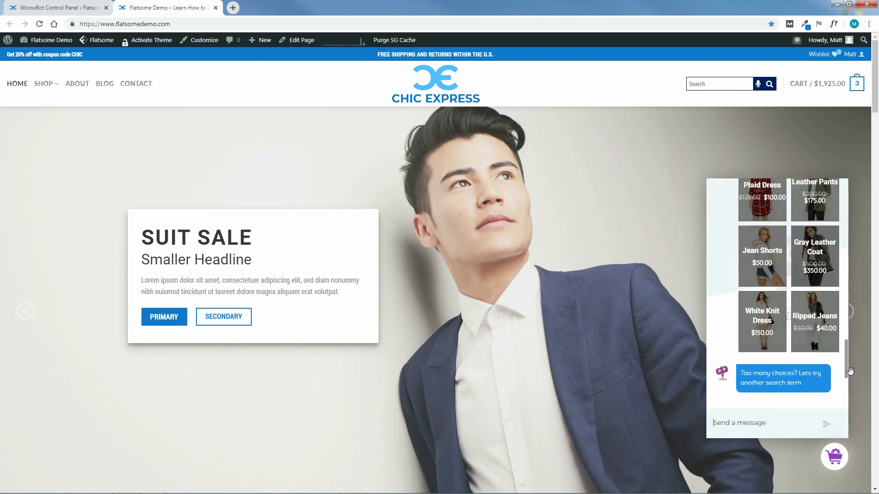
drag(847, 364, 858, 395)
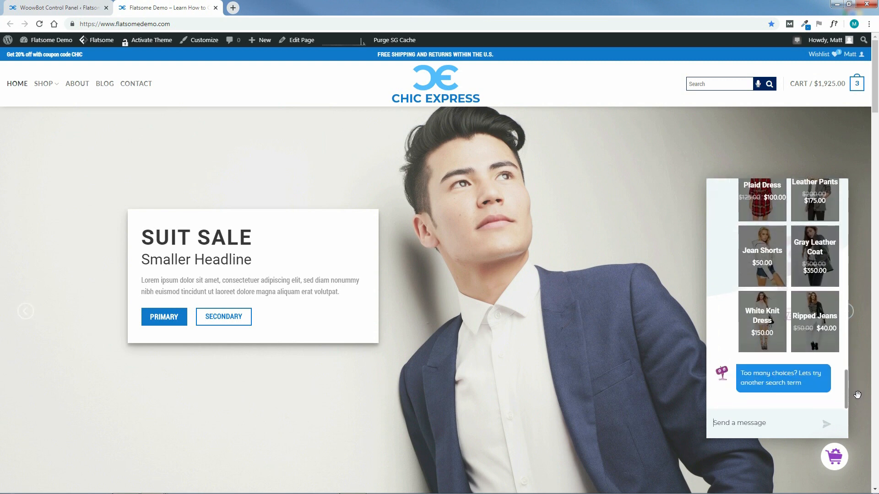
Step: Return to the WoowBot control panel and set the number of products shown in search results to 5
click(53, 8)
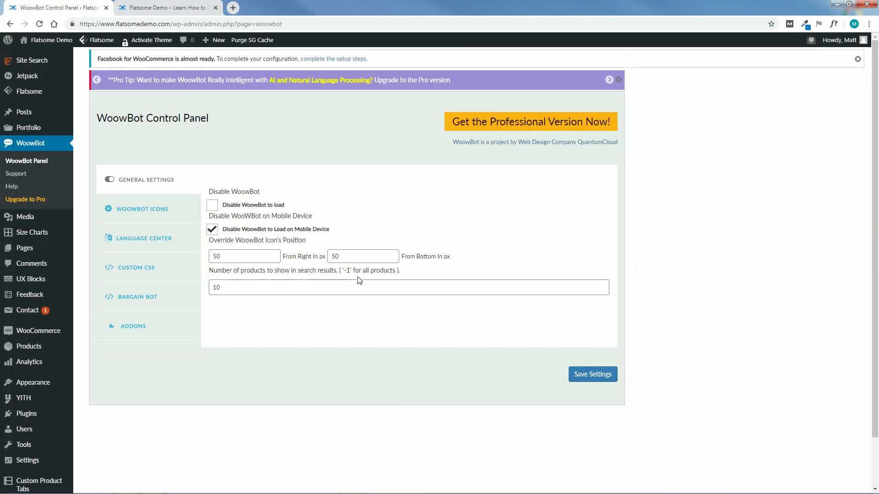
drag(223, 287, 212, 287)
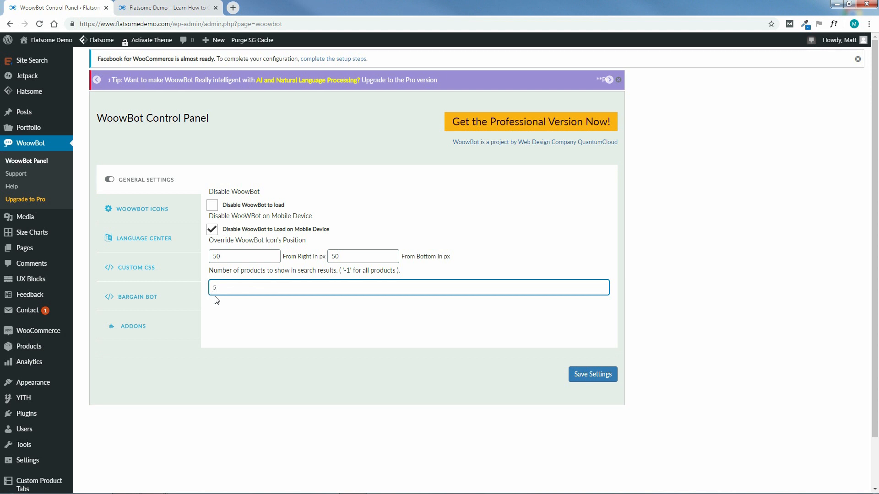
Step: Set the number of products shown in the WoowBot search results to 10
drag(215, 287, 208, 287)
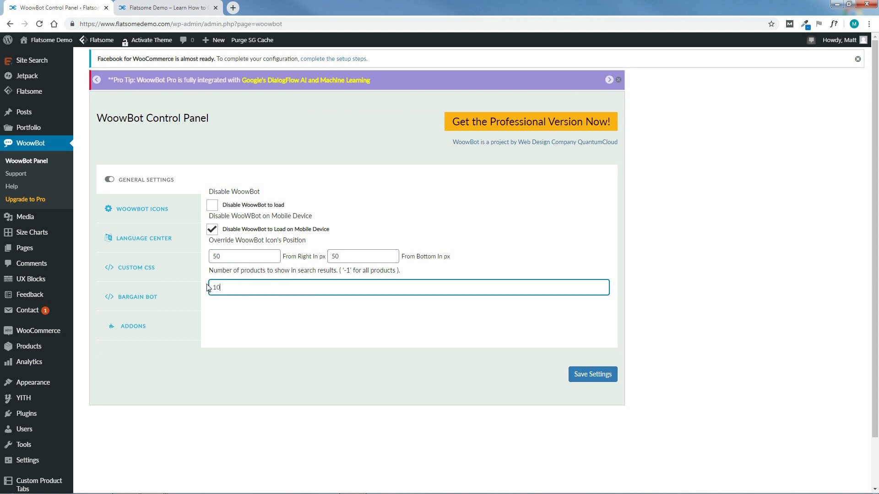
click(239, 314)
Step: Go back to the storefront chat and open the Leather Pants product from the chatbot's Women results
click(168, 8)
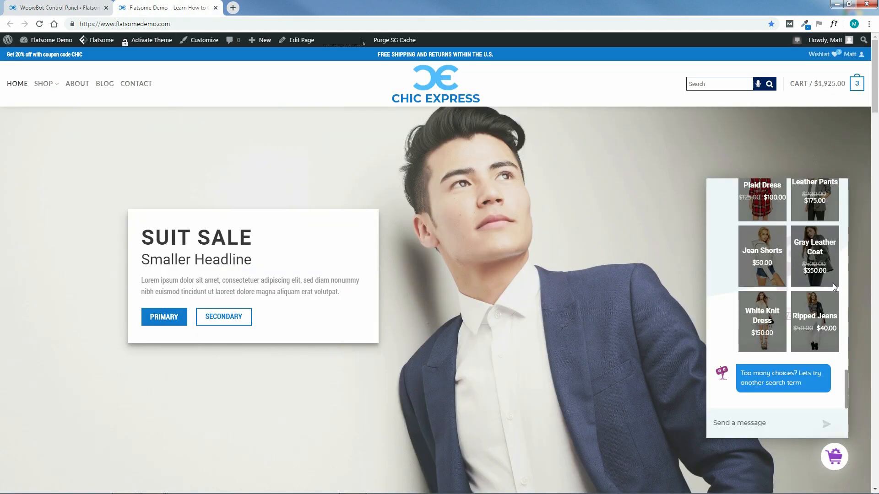
scroll(845, 378, up, 3)
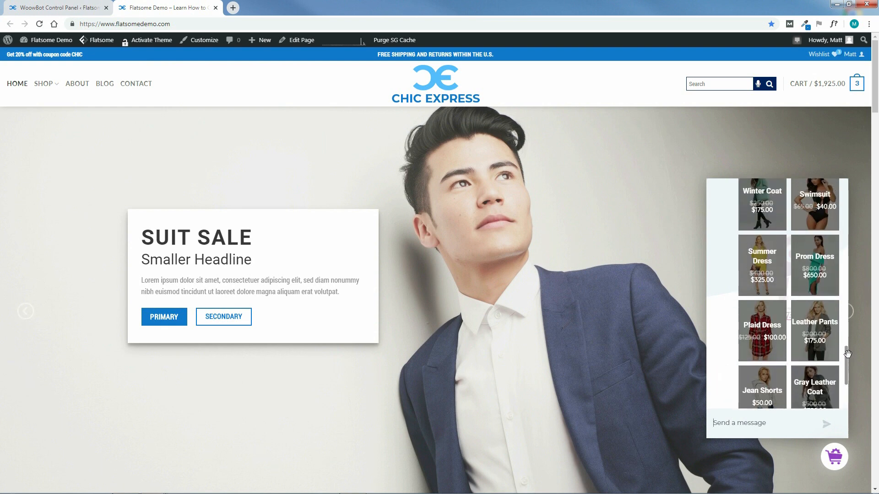
click(819, 330)
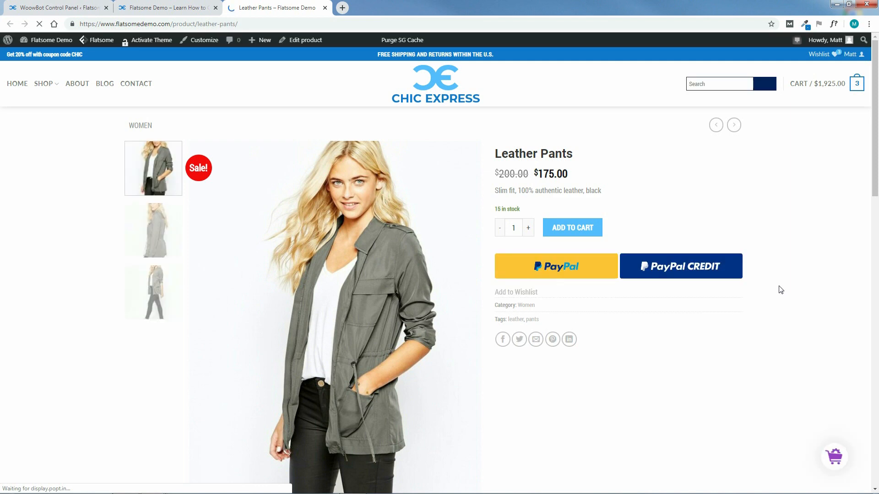
mouse_move(876, 151)
mouse_down()
mouse_move(876, 413)
mouse_move(875, 139)
mouse_up()
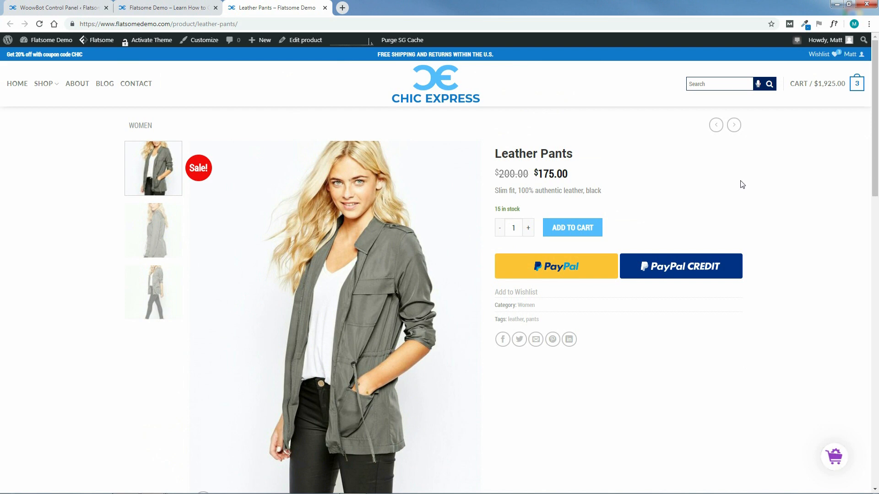
Step: Close the chat window on the storefront homepage, and close the Leather Pants and WoowBot Control Panel pages
click(160, 8)
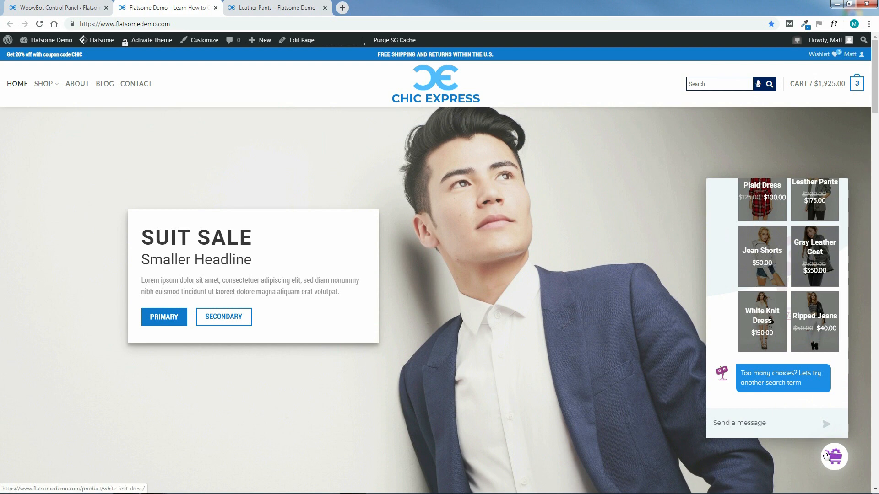
click(836, 459)
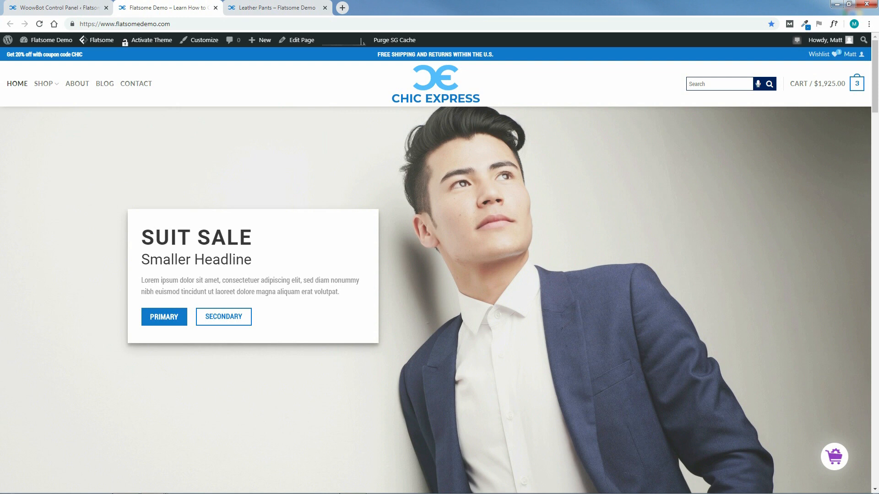
click(256, 8)
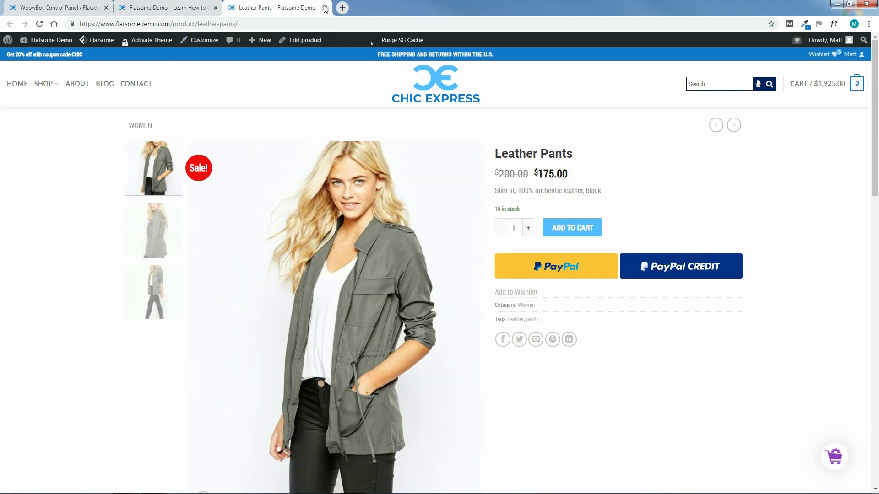
click(325, 7)
click(94, 7)
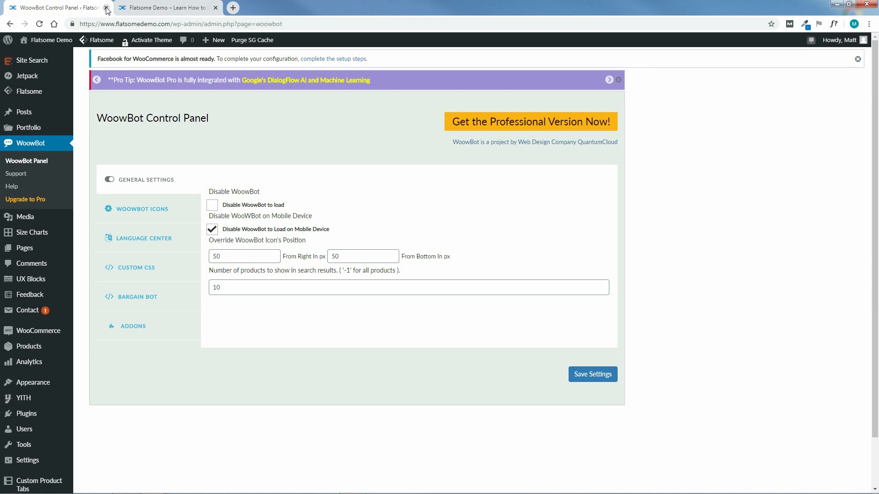
click(106, 8)
Step: Page through all the banners of the homepage's main slider, ending on the Huge Sale slide
mouse_move(876, 87)
mouse_down()
mouse_move(875, 98)
mouse_move(875, 86)
mouse_up()
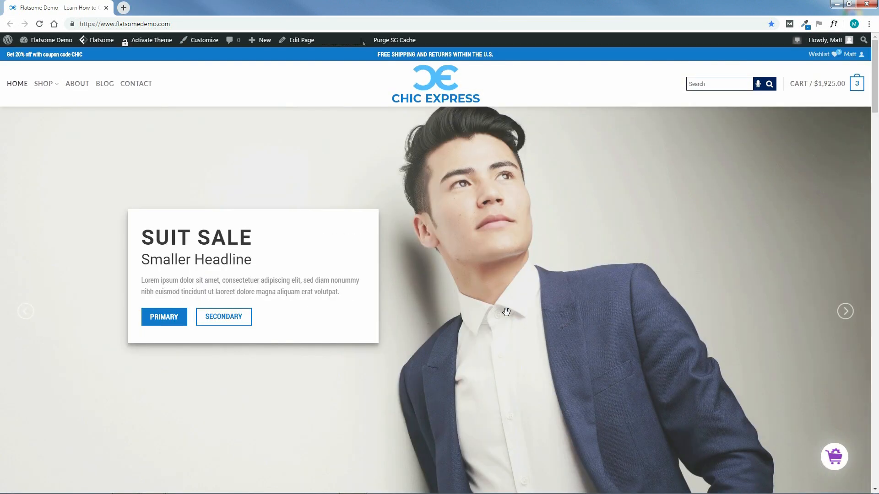
click(845, 311)
click(845, 311)
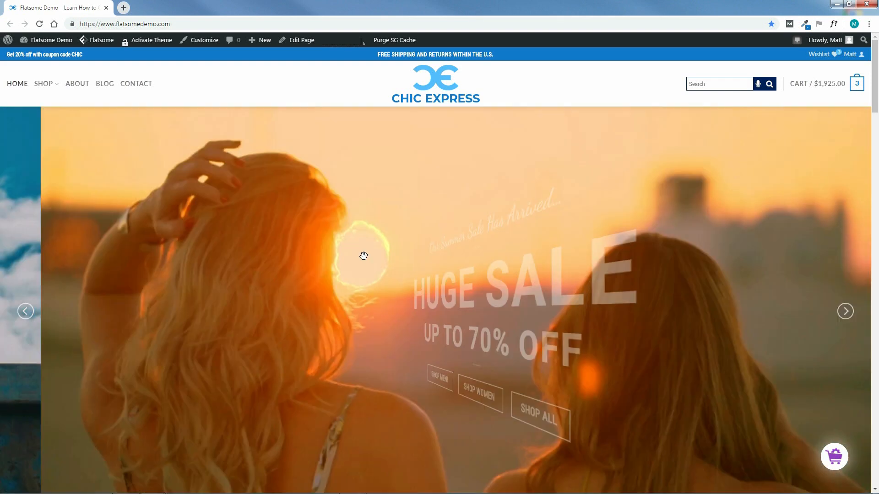
click(846, 311)
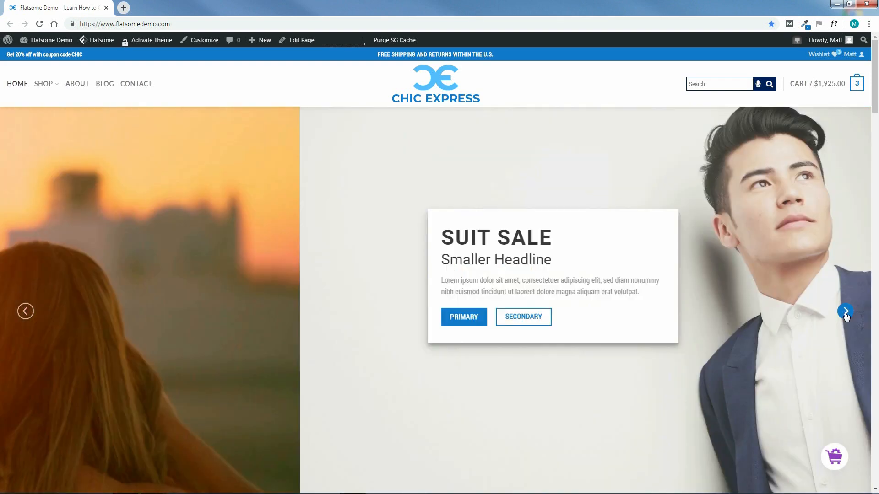
click(845, 311)
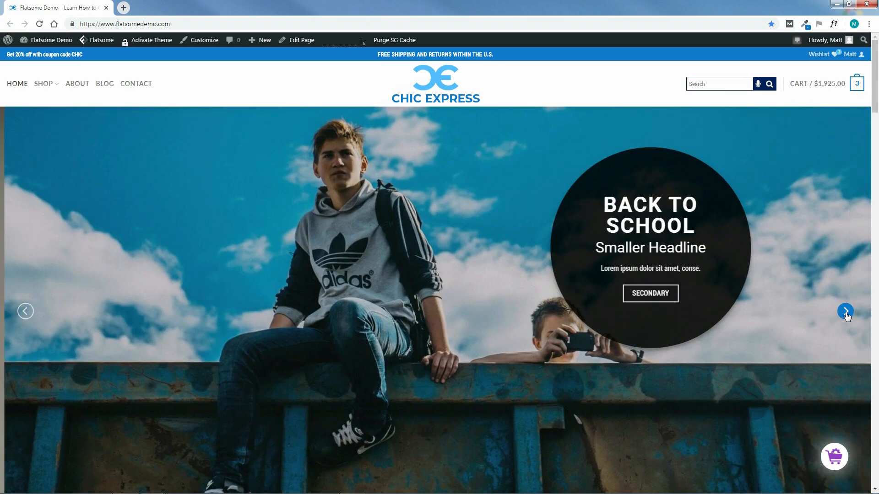
click(845, 311)
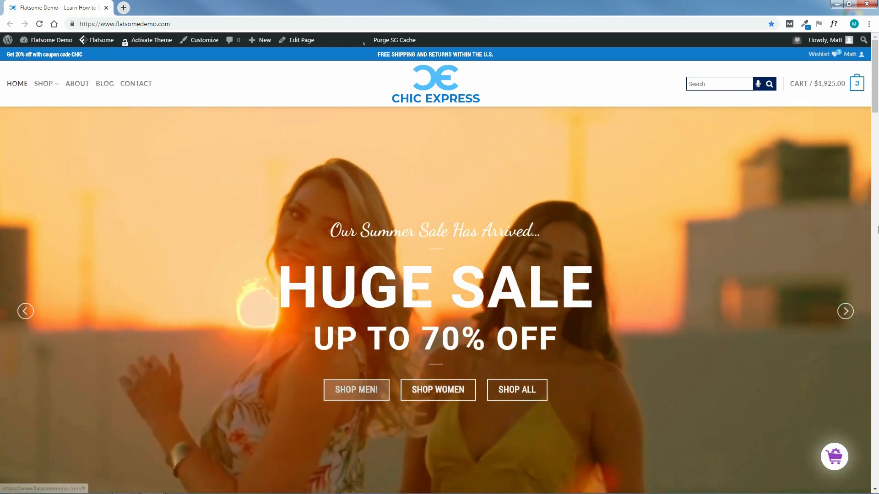
Step: Look over the homepage's category banners and advance the Styles for Women product carousel to its next set
drag(876, 82, 878, 95)
scroll(595, 152, down, 8)
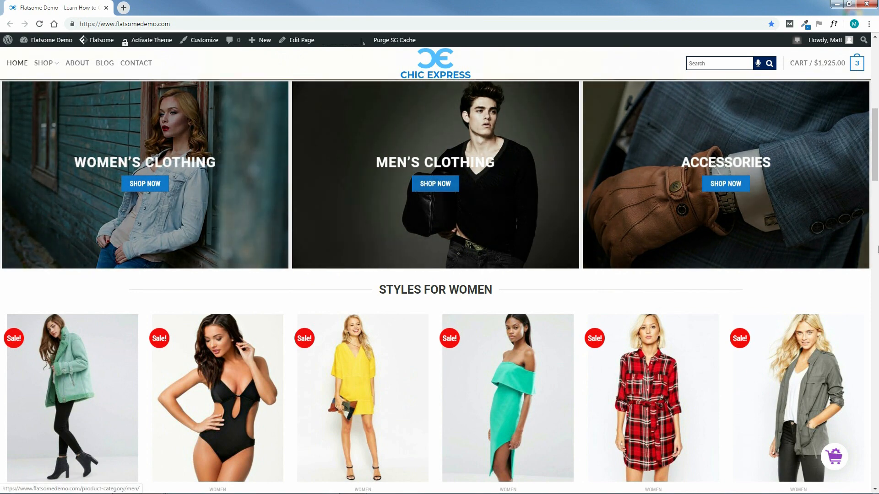
scroll(819, 164, down, 4)
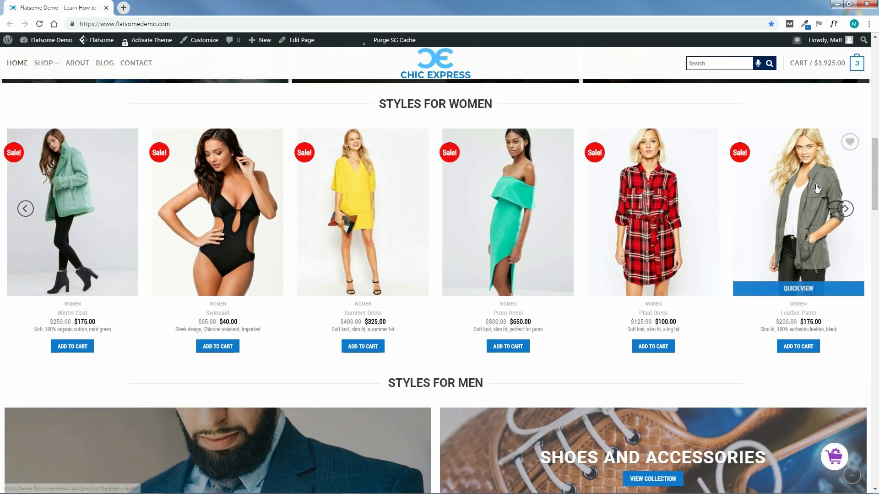
click(845, 208)
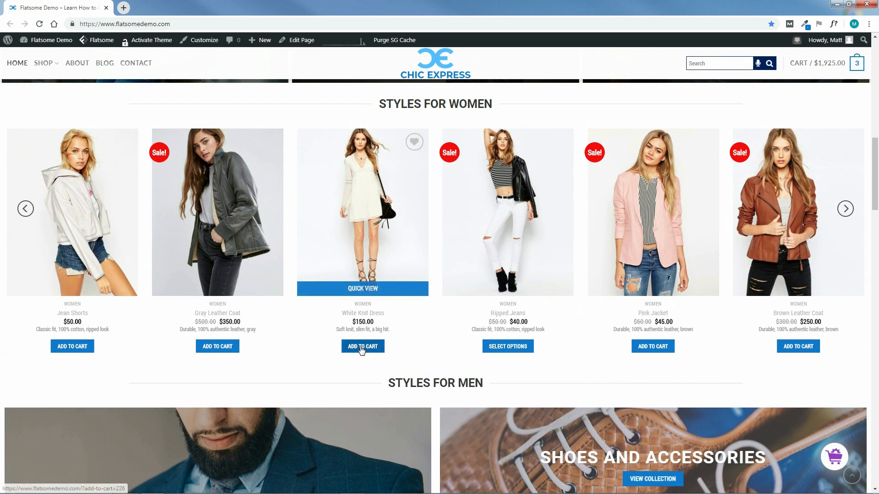
Step: Open the quick view of the White Knit Dress, page through its photos, and close it
click(366, 292)
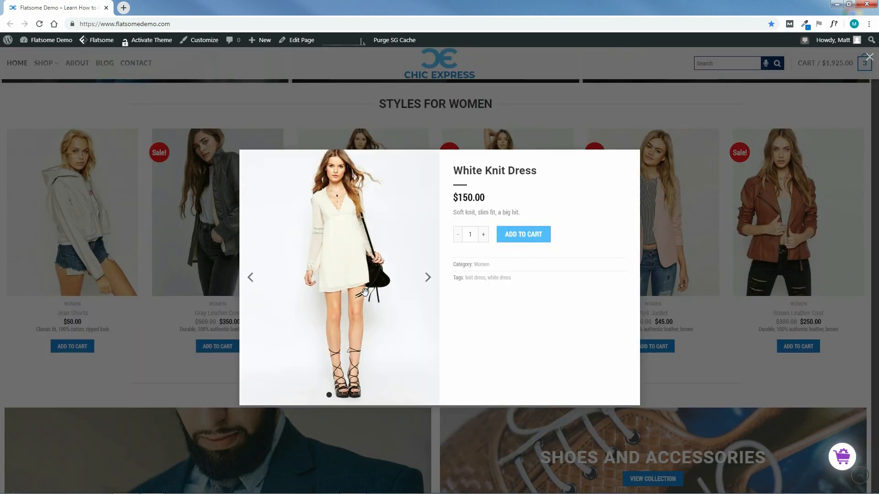
click(427, 278)
click(428, 278)
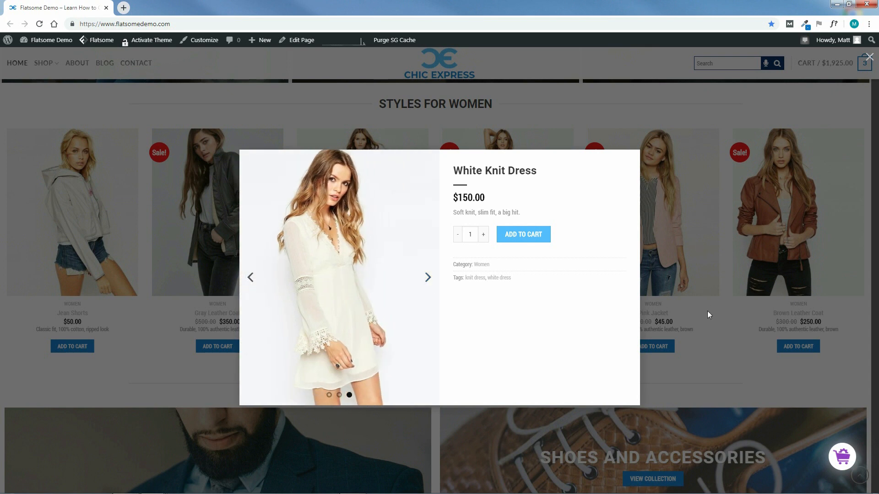
click(707, 311)
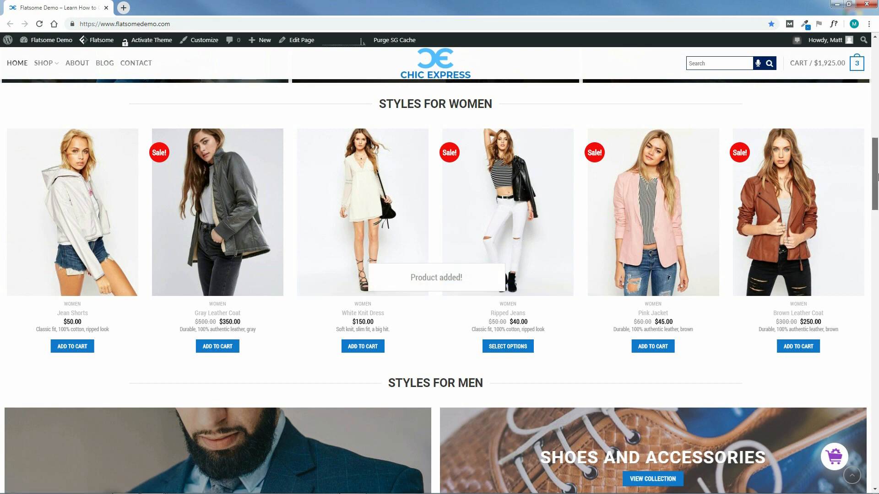
Step: Examine the homepage's Styles for Men, Top Accessories and Latest News sections
scroll(768, 217, down, 6)
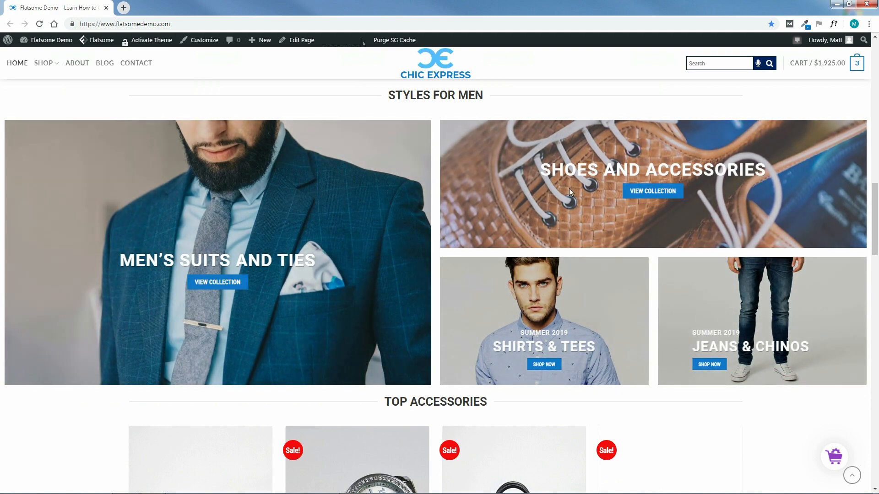
scroll(878, 235, down, 2)
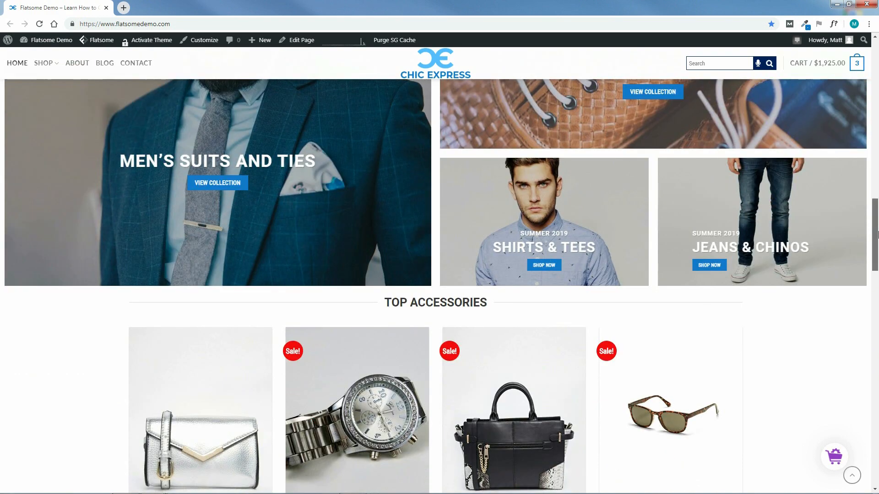
scroll(878, 235, down, 4)
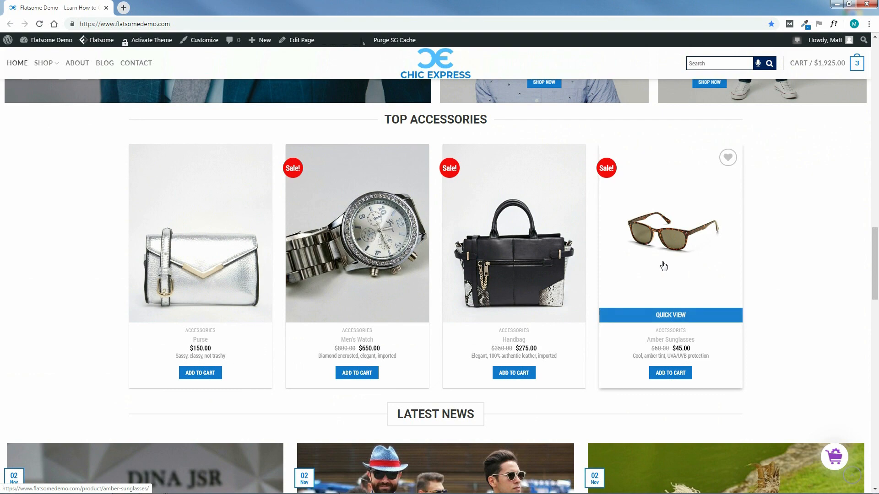
scroll(878, 310, down, 7)
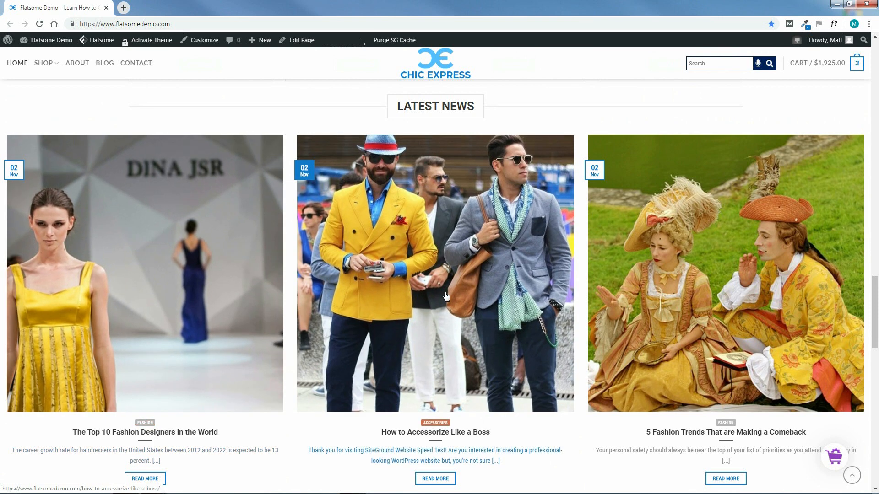
scroll(876, 287, down, 2)
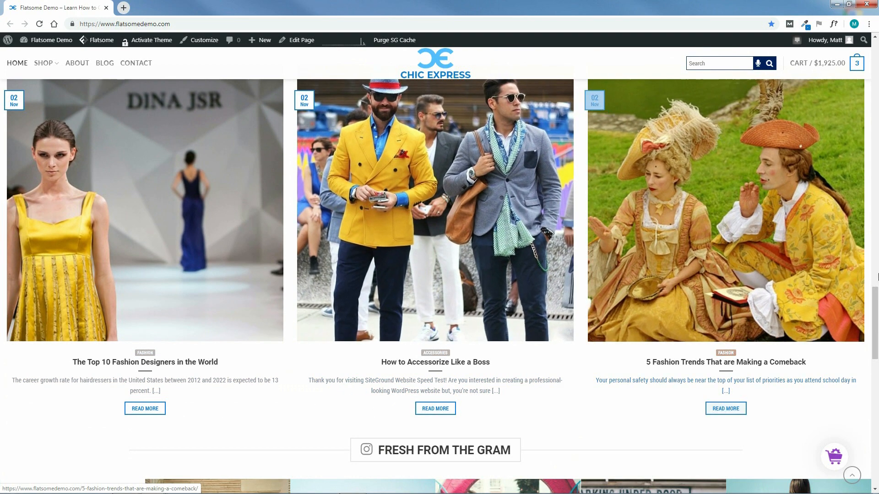
Step: Page through the Instagram photos in the Fresh from the Gram carousel
scroll(877, 313, down, 5)
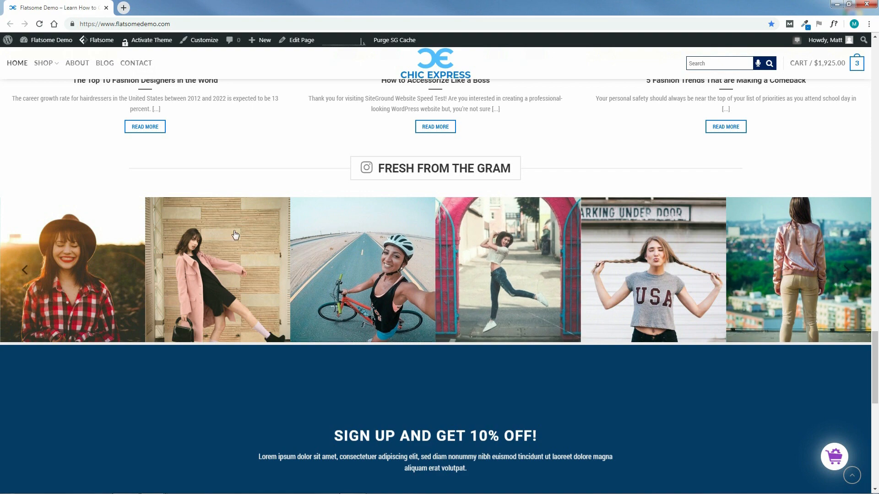
click(847, 271)
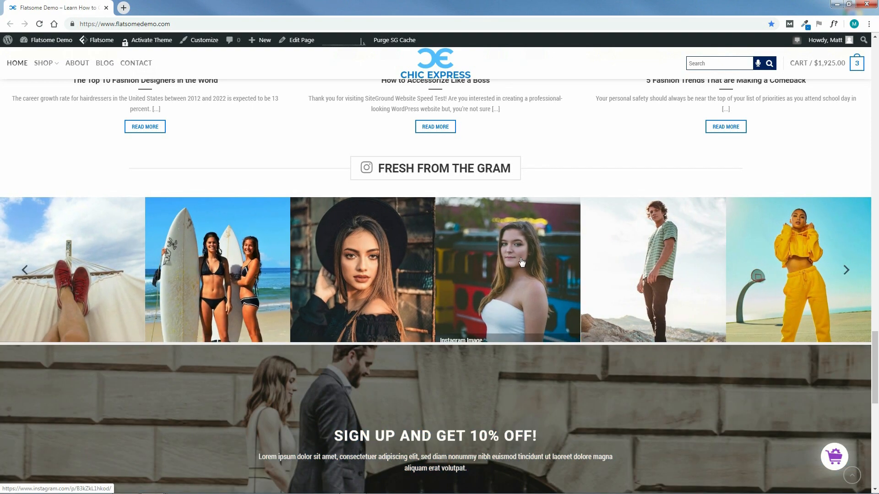
click(847, 272)
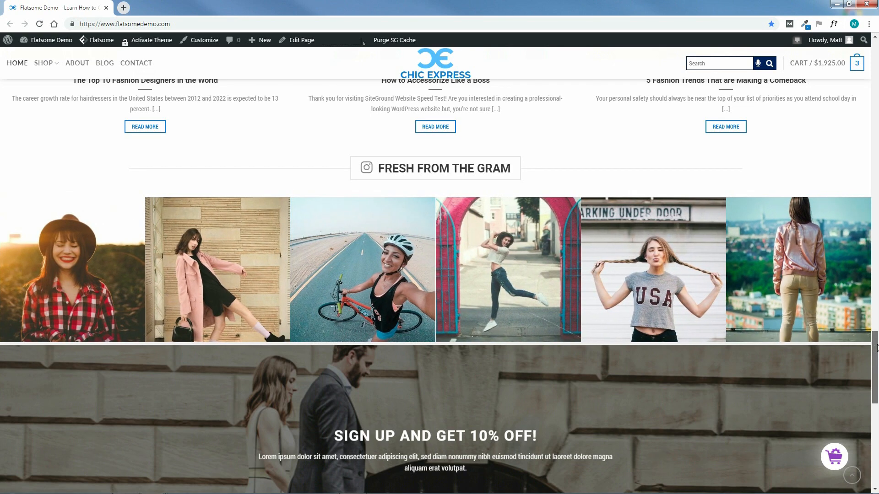
Step: Examine the homepage's sign-up banner, As Seen In logos and footer, and return to the header's wishlist and account links
scroll(877, 347, down, 5)
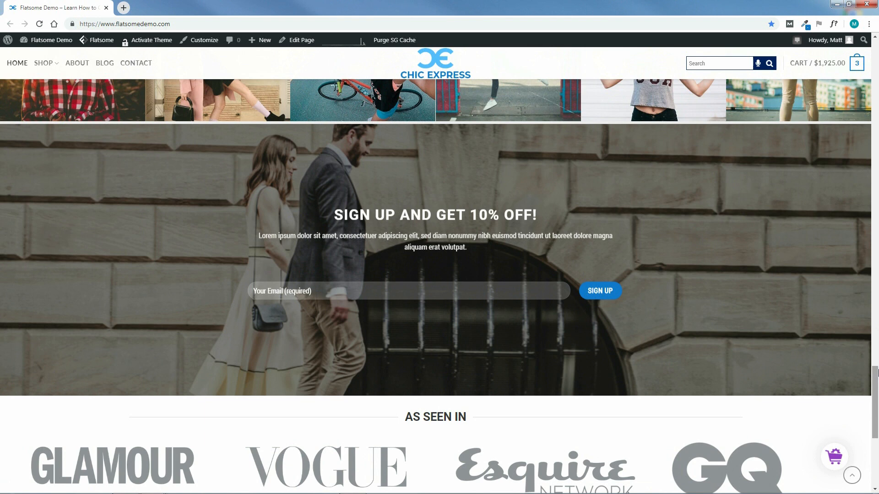
scroll(878, 373, down, 5)
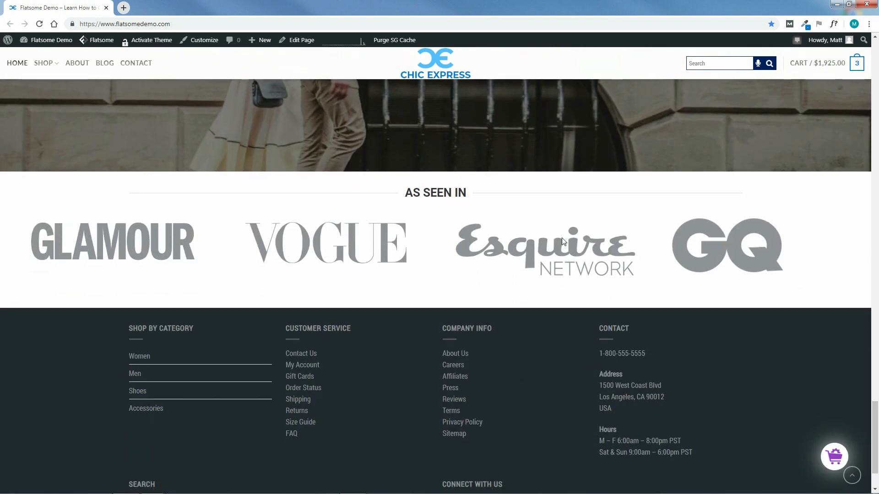
scroll(878, 409, down, 2)
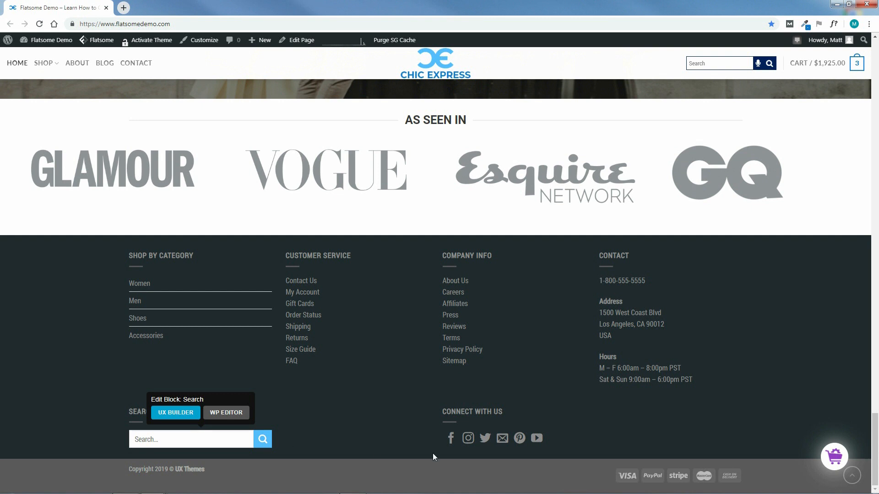
mouse_move(452, 435)
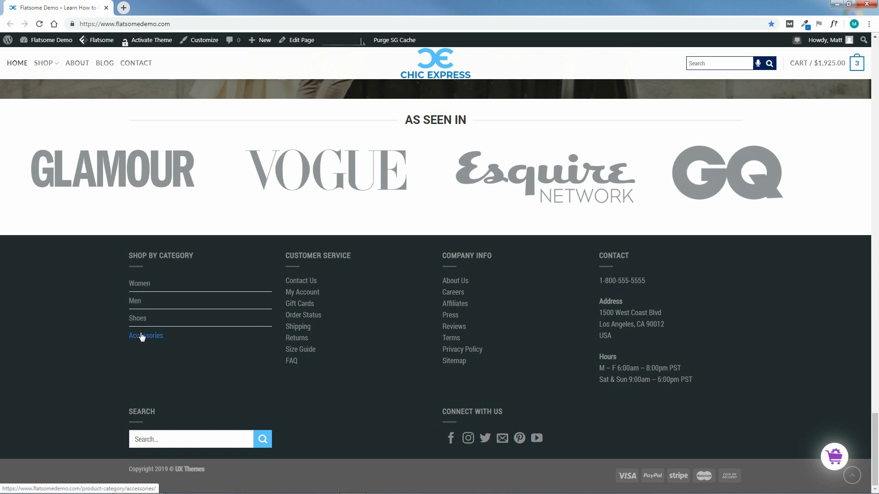
drag(876, 448, 877, 71)
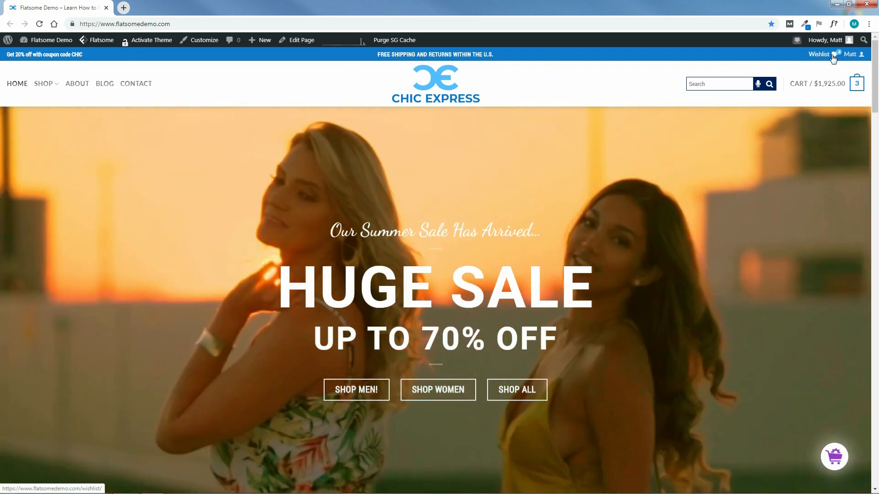
mouse_move(850, 54)
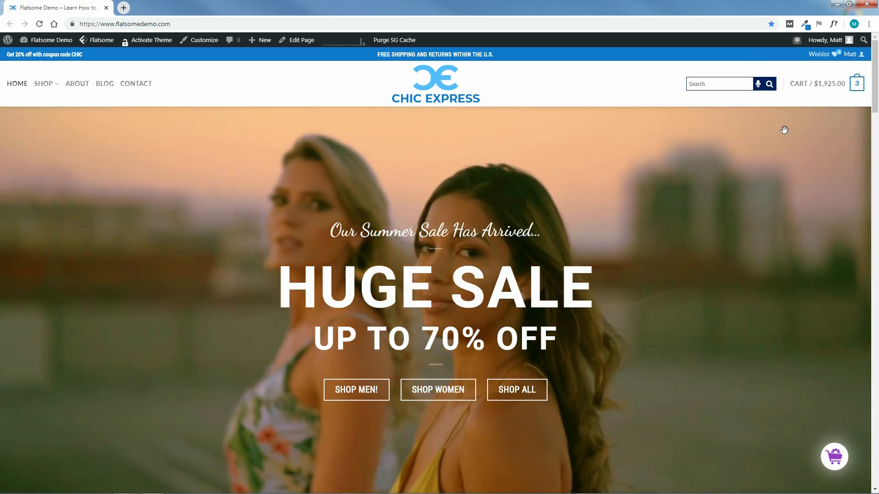
Step: Open the Ripped Jeans product page, look it over, and return to the storefront homepage
drag(878, 93, 813, 193)
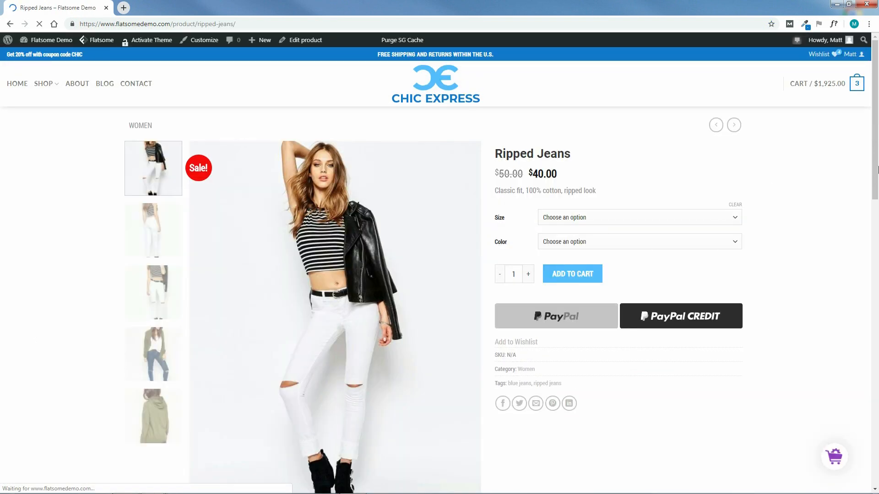
drag(878, 126, 878, 106)
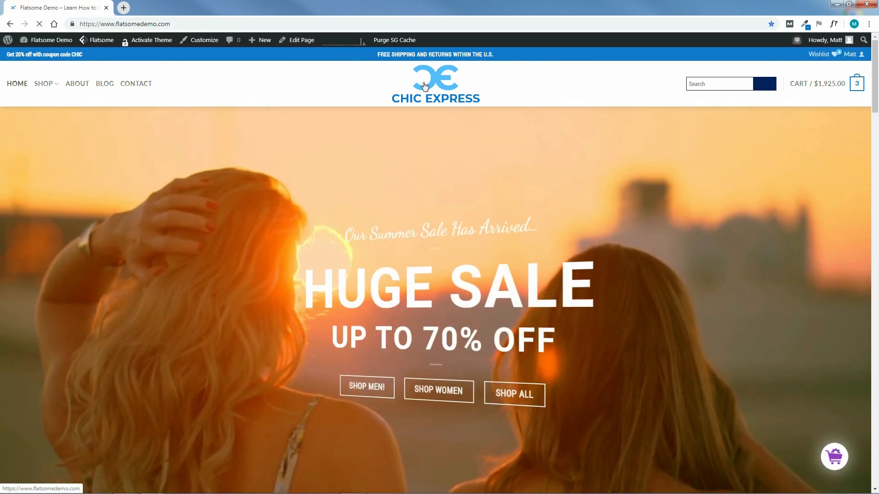
mouse_move(874, 91)
mouse_down()
mouse_move(878, 471)
mouse_move(875, 87)
mouse_up()
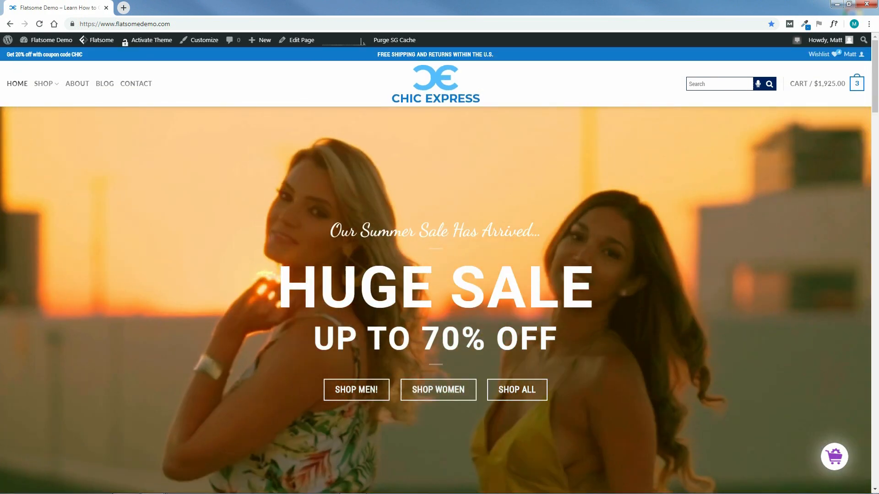